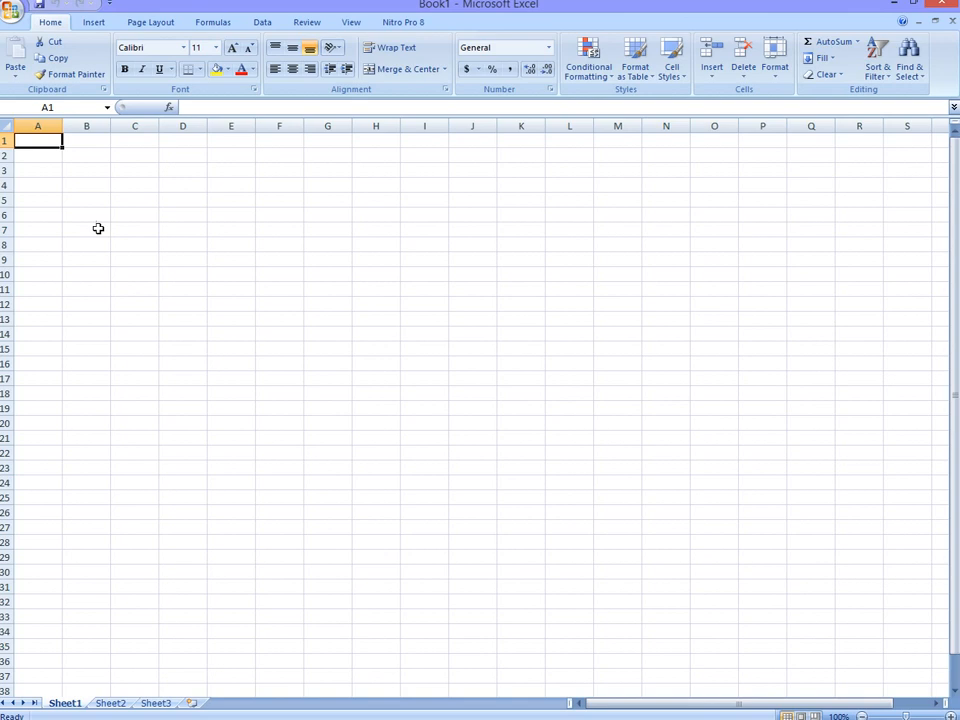
{"action": "left_click", "coordinate": [58, 168]}
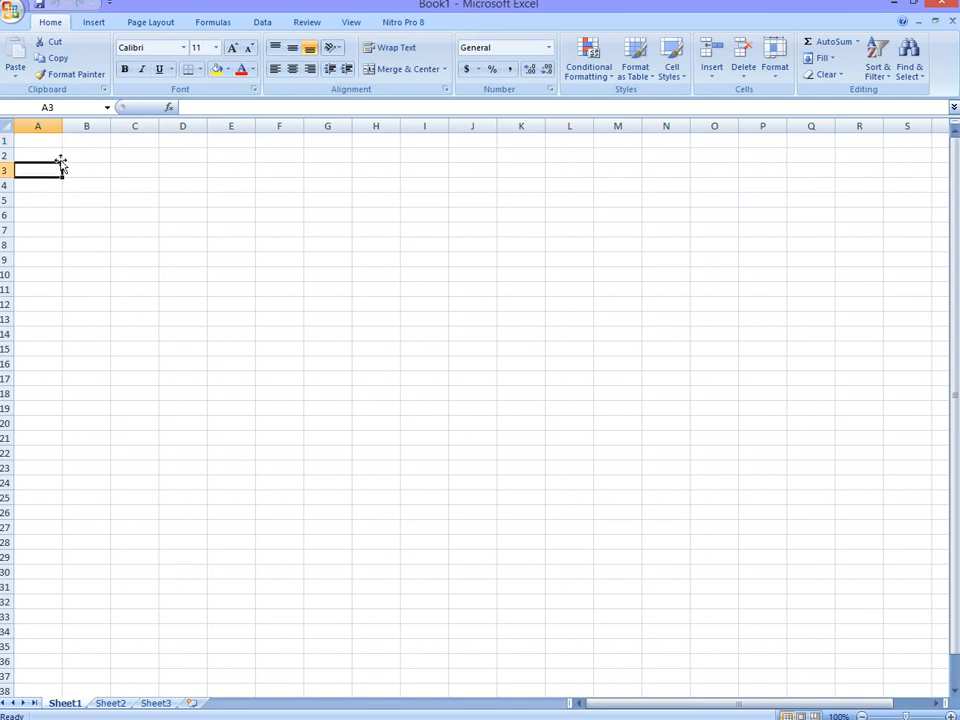
{"action": "left_click", "coordinate": [43, 144]}
{"action": "left_click", "coordinate": [86, 142]}
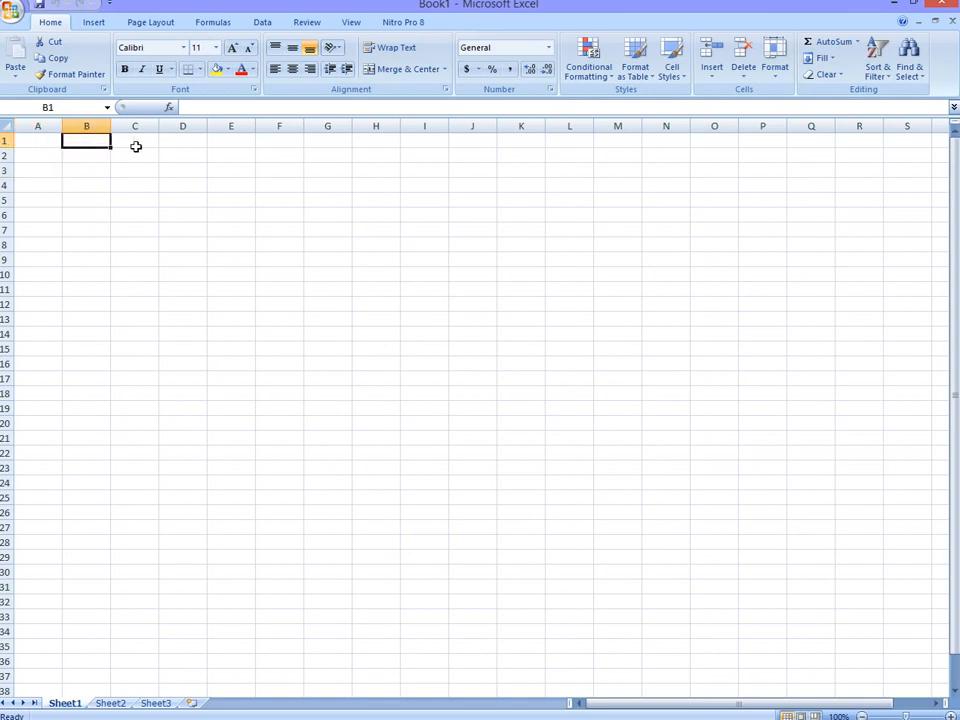
{"action": "left_click_drag", "start_coordinate": [81, 512], "coordinate": [126, 143]}
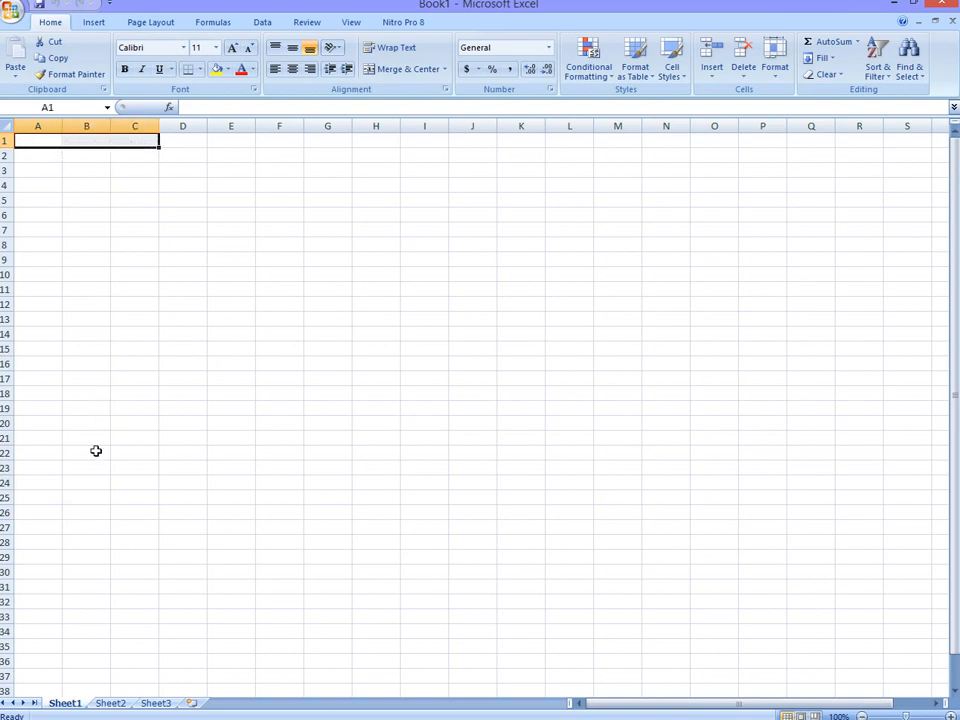
{"action": "left_click_drag", "start_coordinate": [90, 454], "coordinate": [92, 134]}
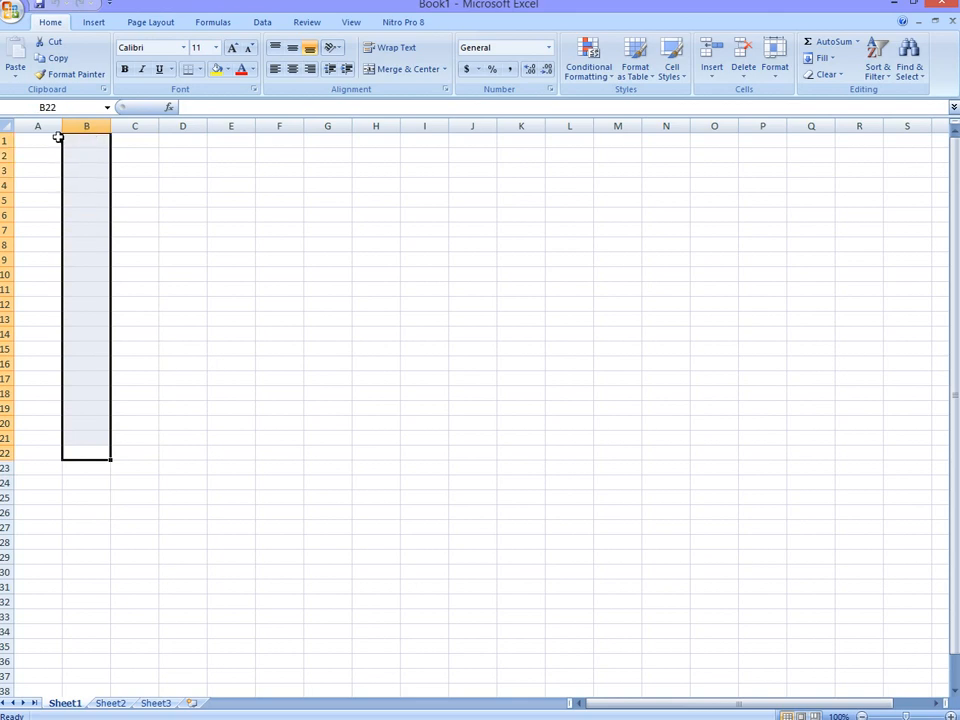
{"action": "left_click_drag", "start_coordinate": [21, 141], "coordinate": [882, 221]}
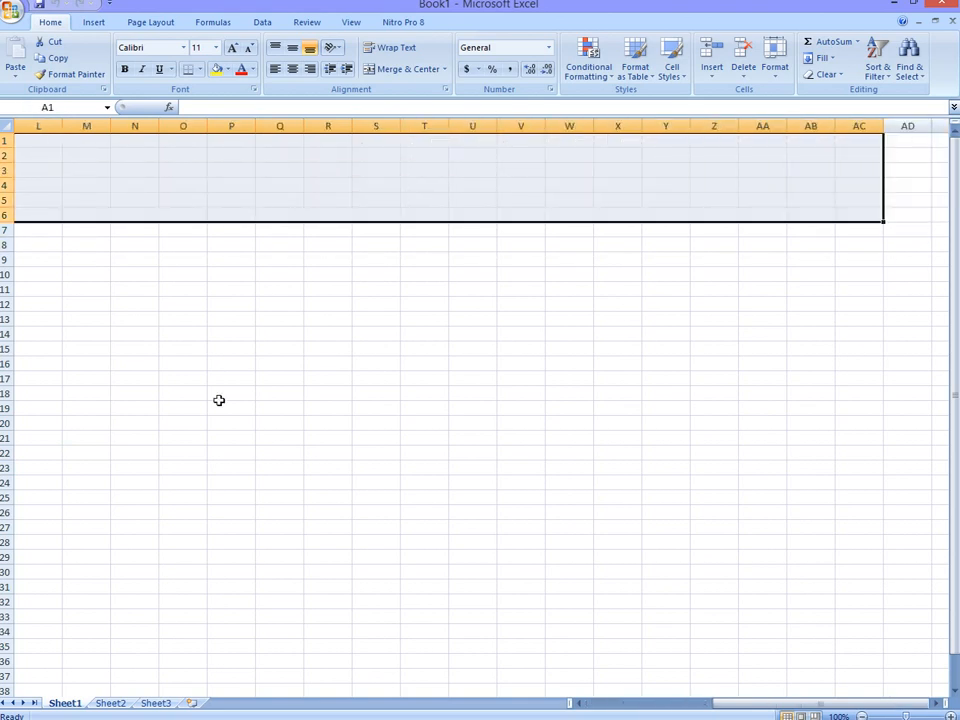
{"action": "left_click_drag", "start_coordinate": [163, 508], "coordinate": [160, 219]}
{"action": "left_click_drag", "start_coordinate": [45, 330], "coordinate": [430, 318]}
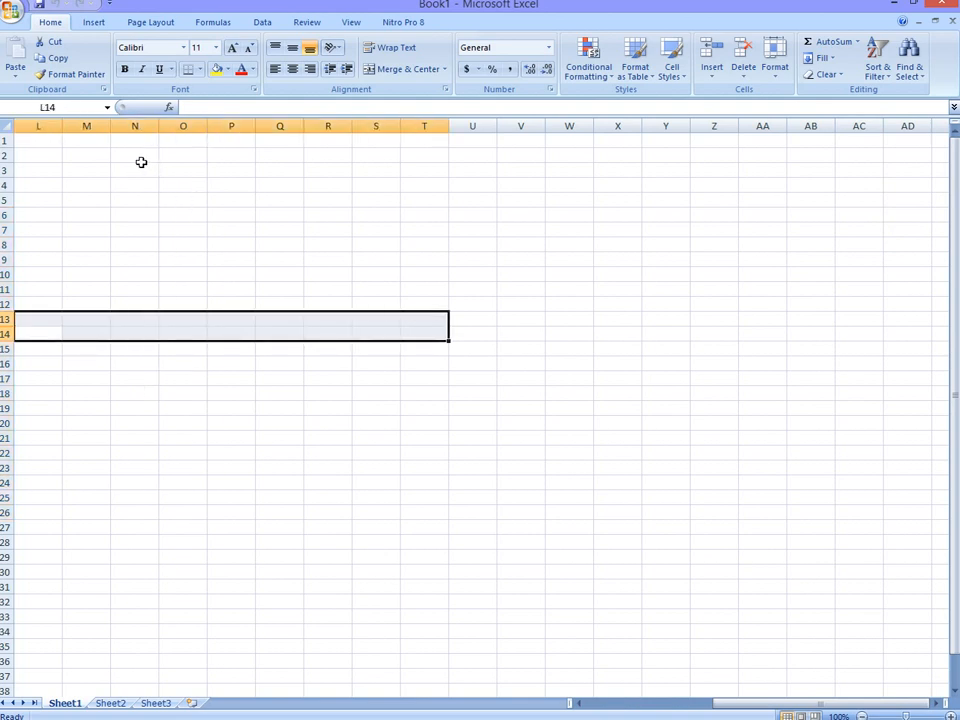
{"action": "left_click", "coordinate": [87, 171]}
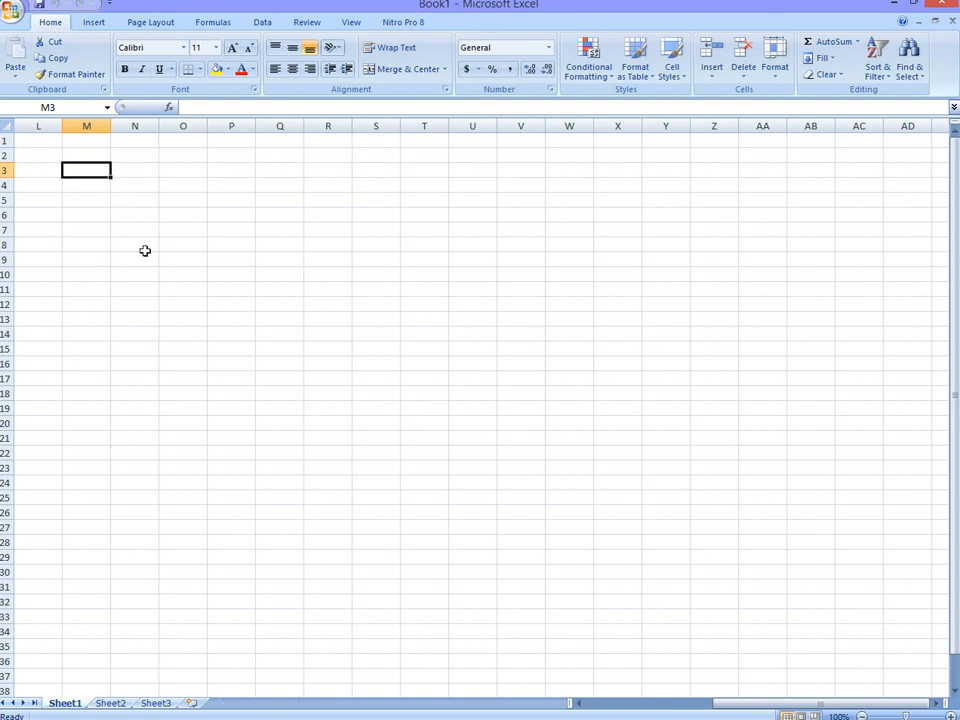
{"action": "left_click", "coordinate": [192, 293]}
{"action": "left_click_drag", "start_coordinate": [192, 293], "coordinate": [5, 290]}
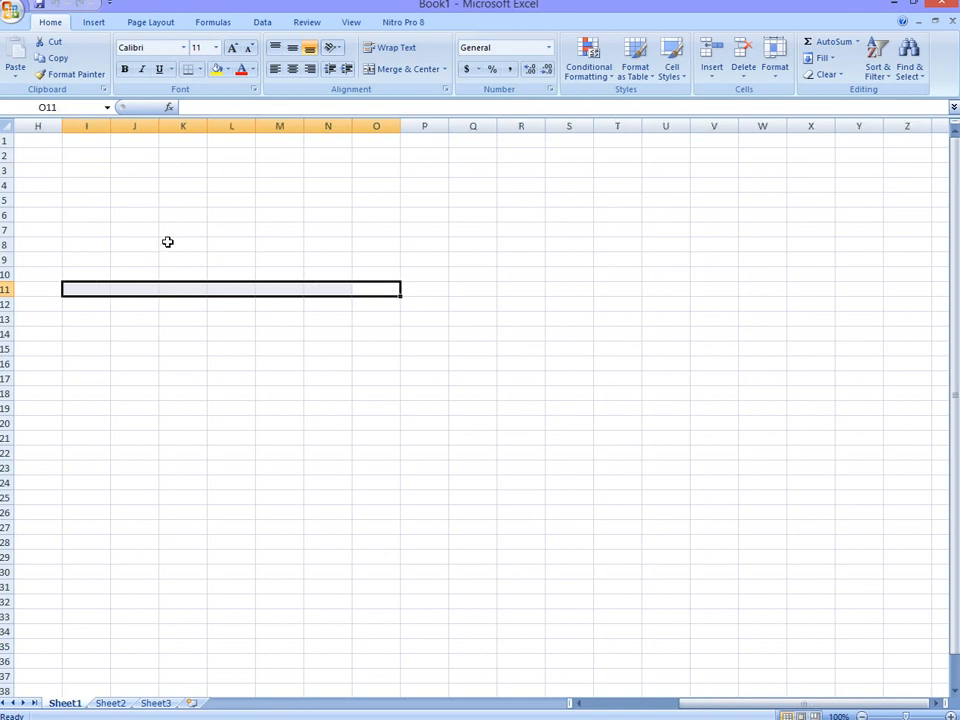
{"action": "left_click_drag", "start_coordinate": [167, 242], "coordinate": [5, 243]}
{"action": "left_click_drag", "start_coordinate": [240, 203], "coordinate": [40, 220]}
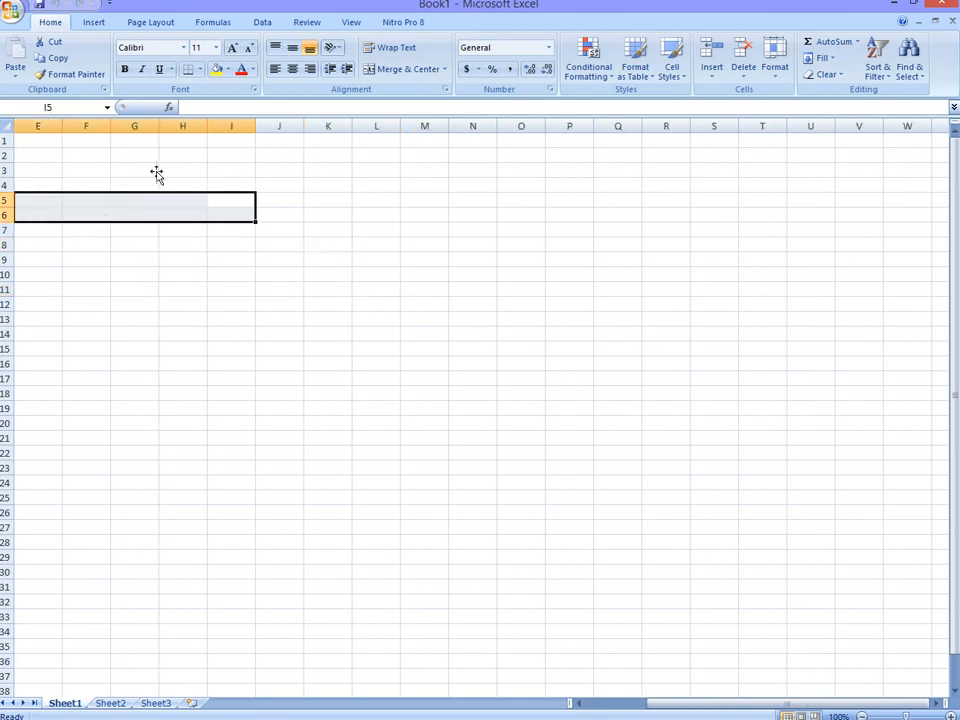
{"action": "left_click_drag", "start_coordinate": [154, 173], "coordinate": [24, 180]}
{"action": "left_click_drag", "start_coordinate": [182, 302], "coordinate": [86, 303]}
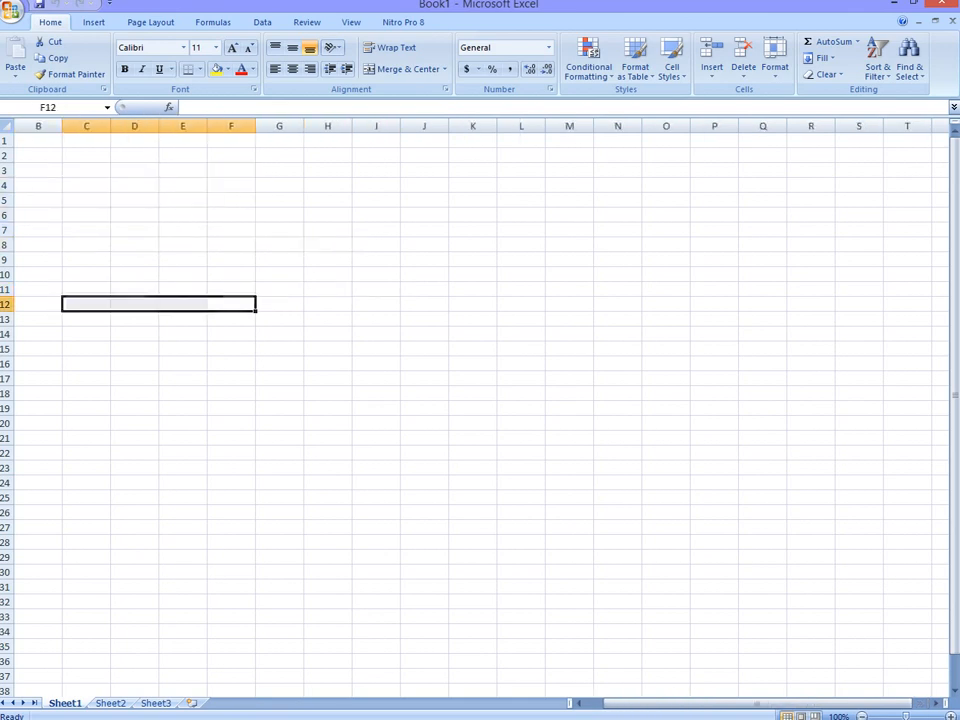
{"action": "left_click_drag", "start_coordinate": [134, 272], "coordinate": [8, 289]}
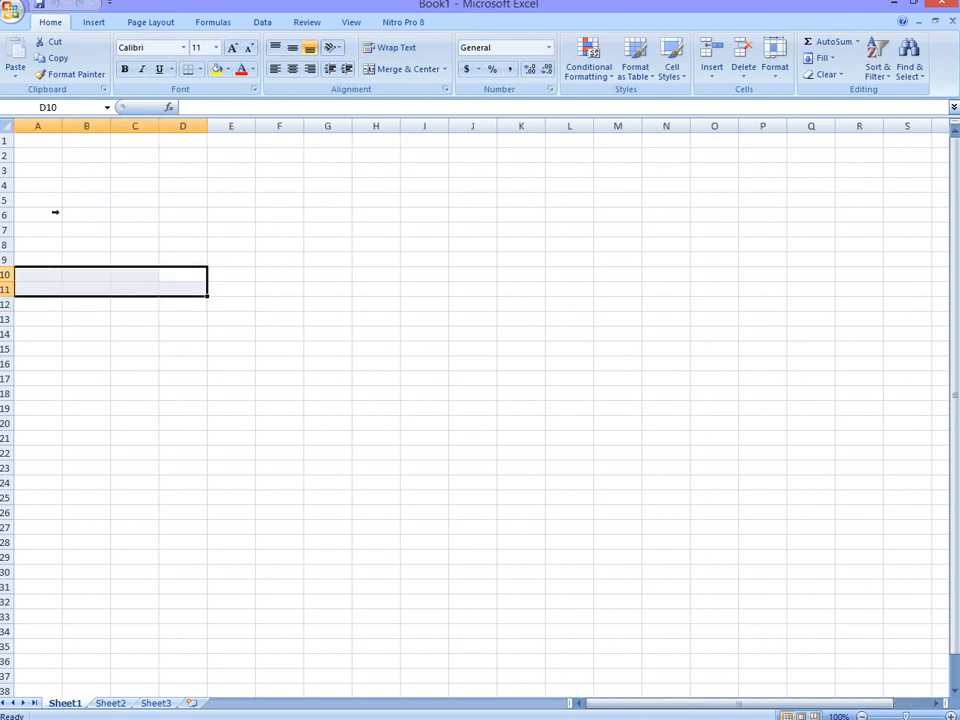
{"action": "left_click", "coordinate": [140, 260]}
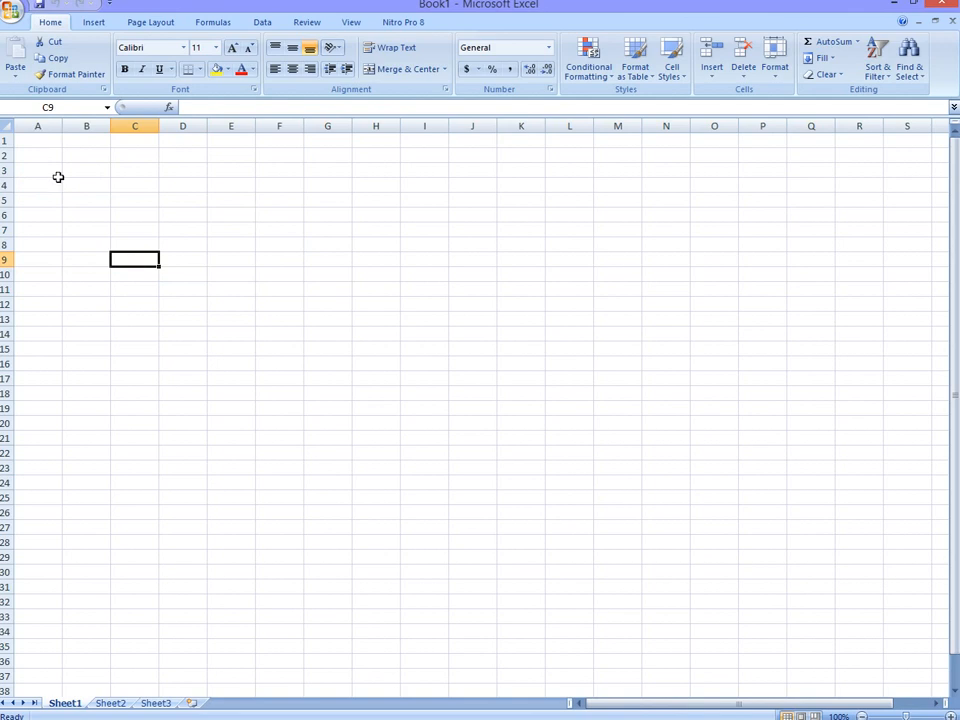
{"action": "left_click", "coordinate": [43, 106]}
{"action": "left_click", "coordinate": [195, 107]}
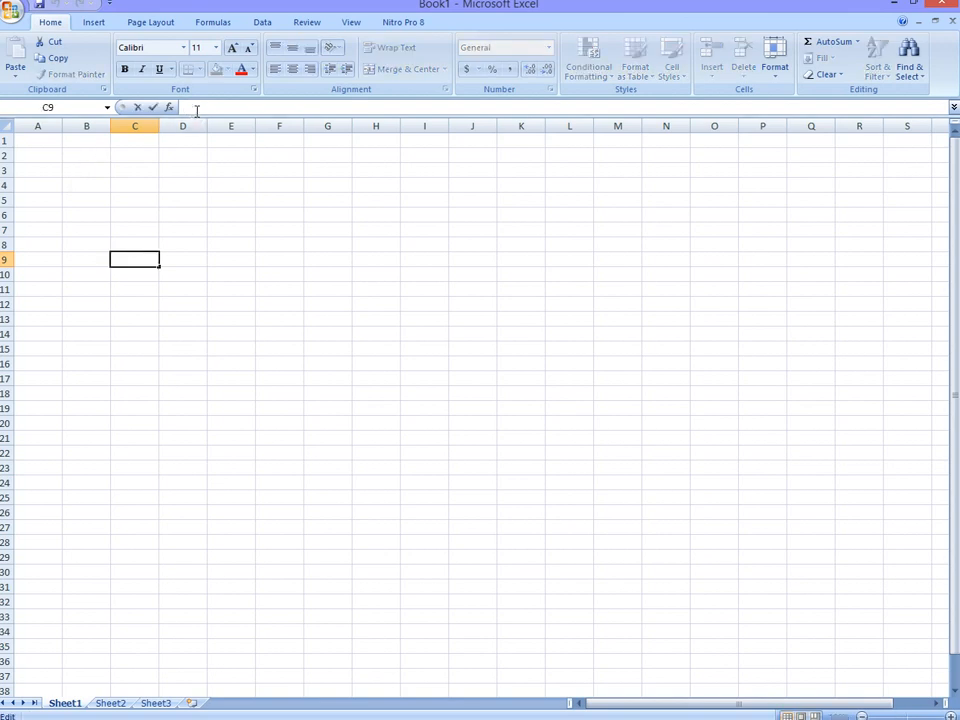
Enter the column headings milk, bread, cons and blueband in cells B2 to E2
{"action": "left_click", "coordinate": [80, 155]}
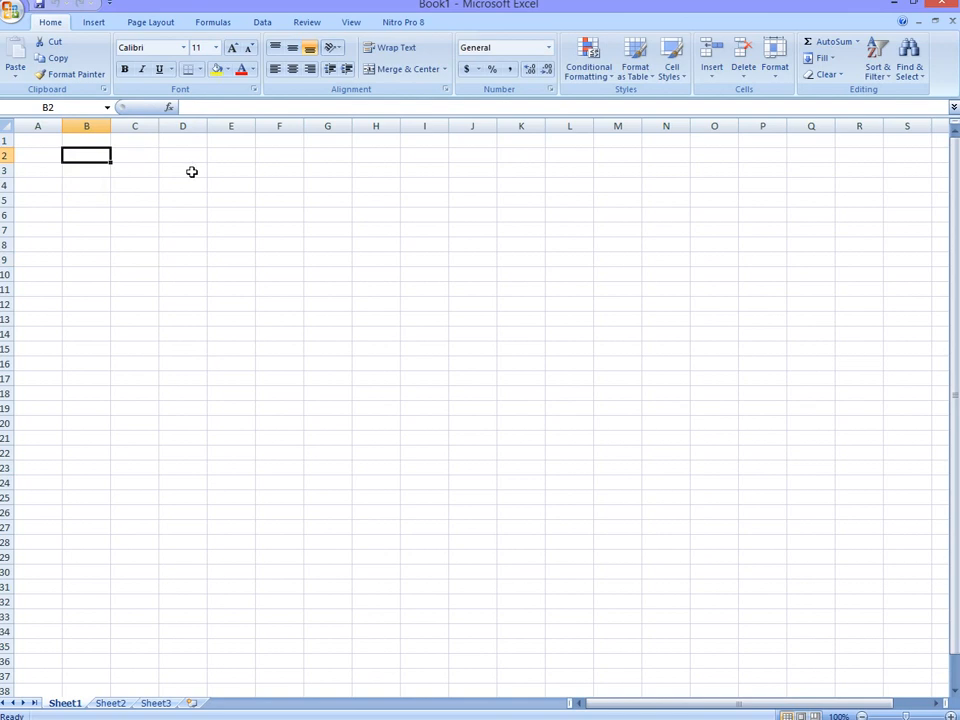
{"action": "type", "text": "milk"}
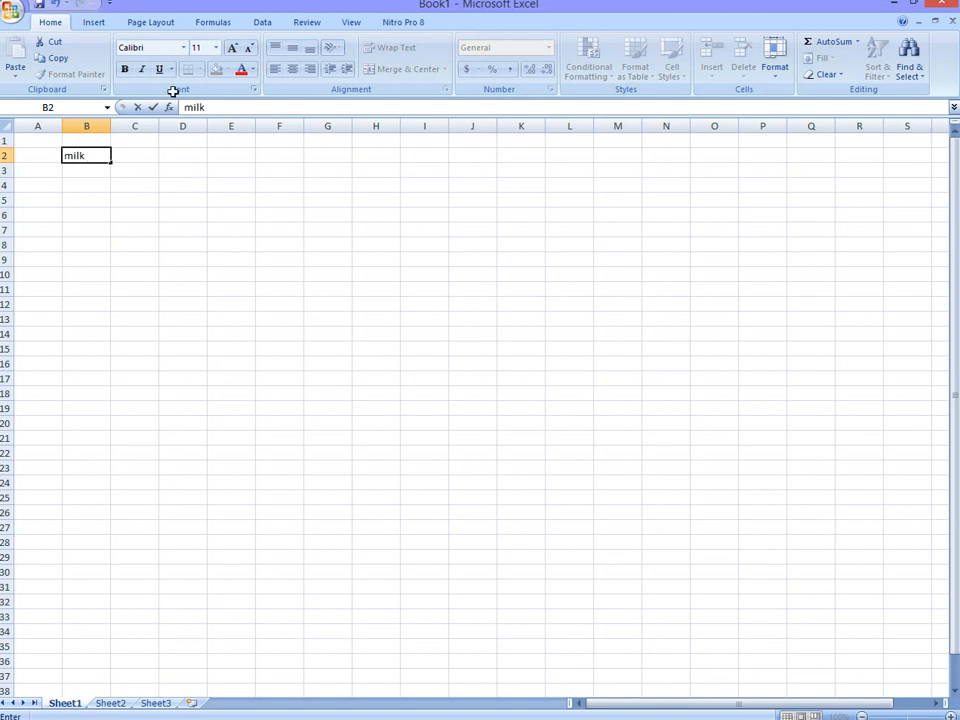
{"action": "left_click", "coordinate": [154, 153]}
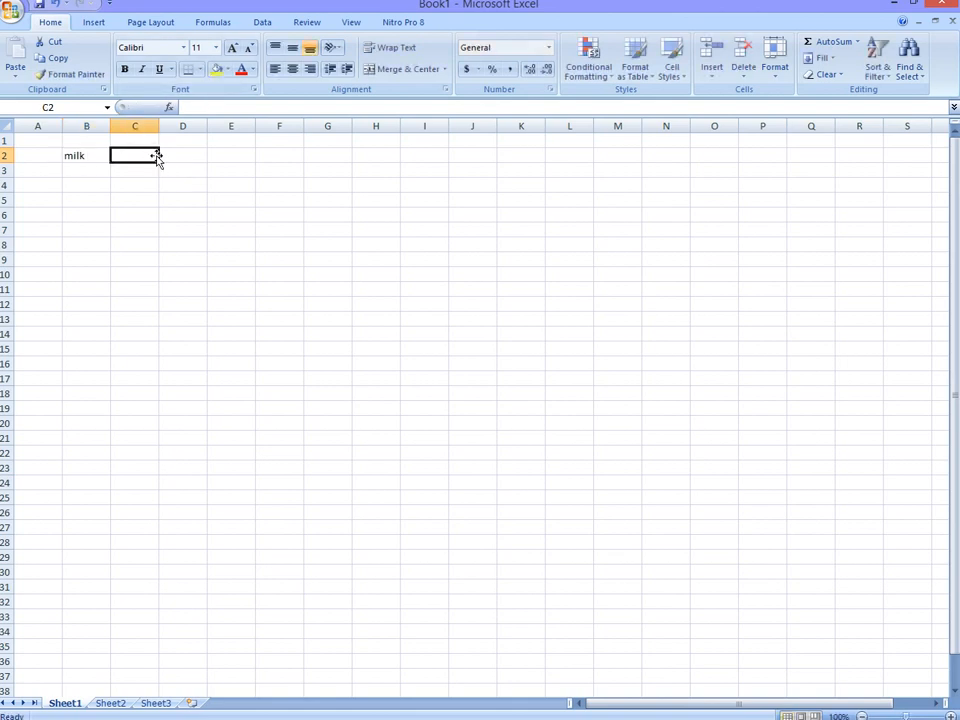
{"action": "type", "text": "bread"}
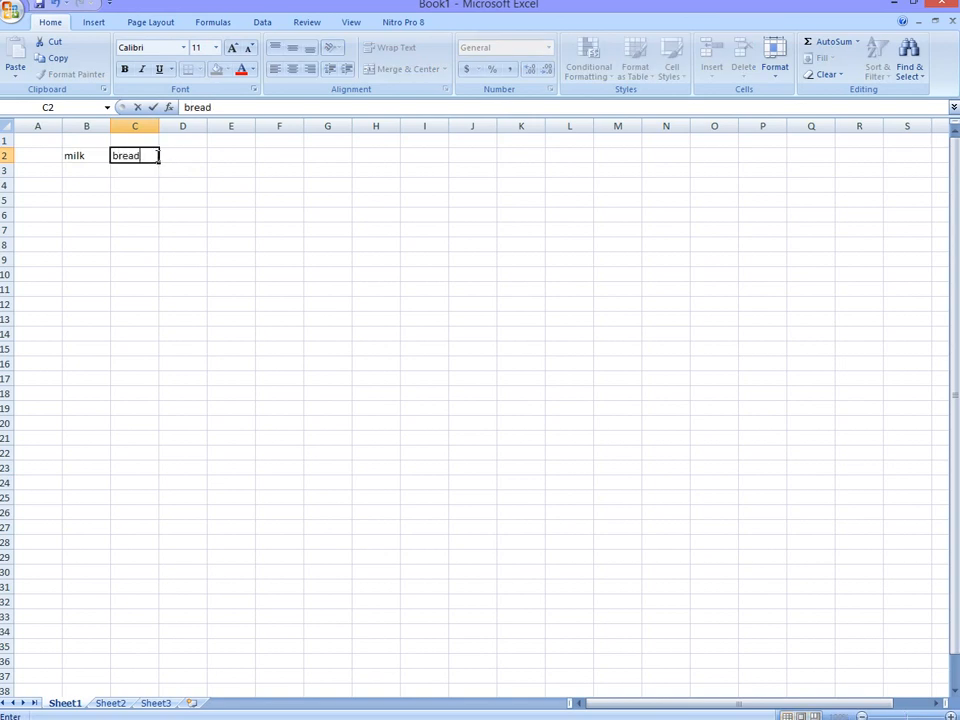
{"action": "left_click", "coordinate": [190, 157]}
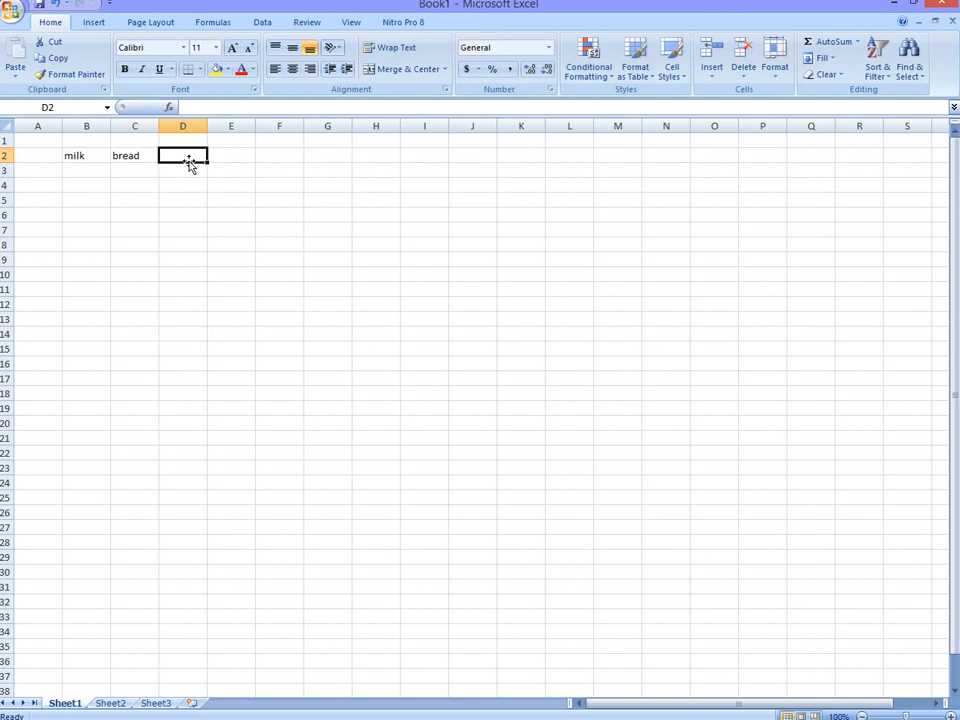
{"action": "type", "text": "co"}
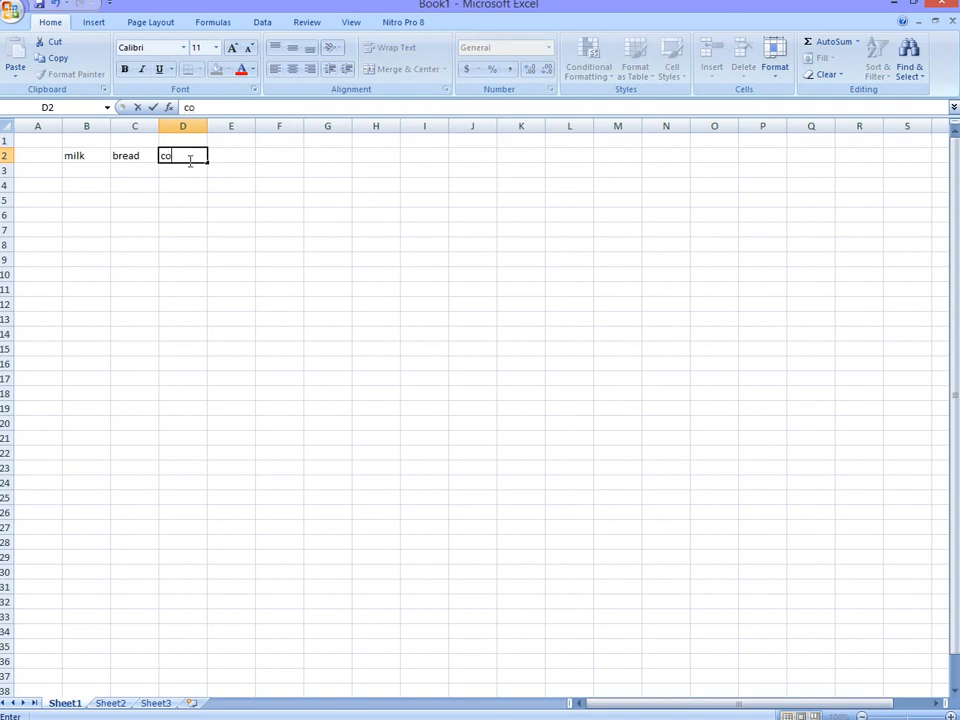
{"action": "type", "text": "ns"}
{"action": "left_click", "coordinate": [224, 156]}
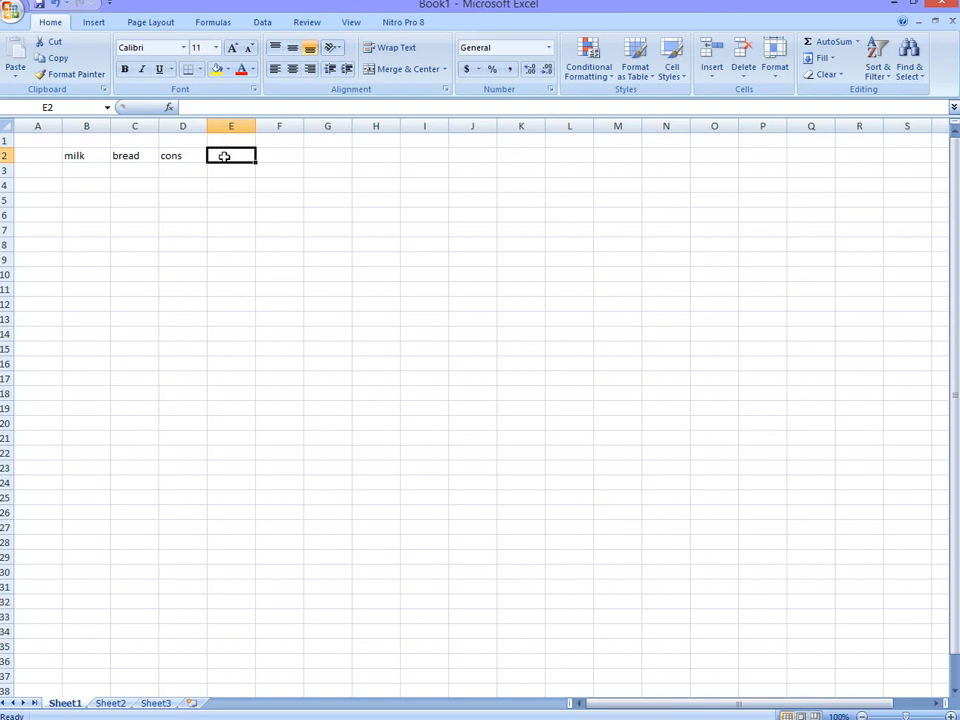
{"action": "type", "text": "bl"}
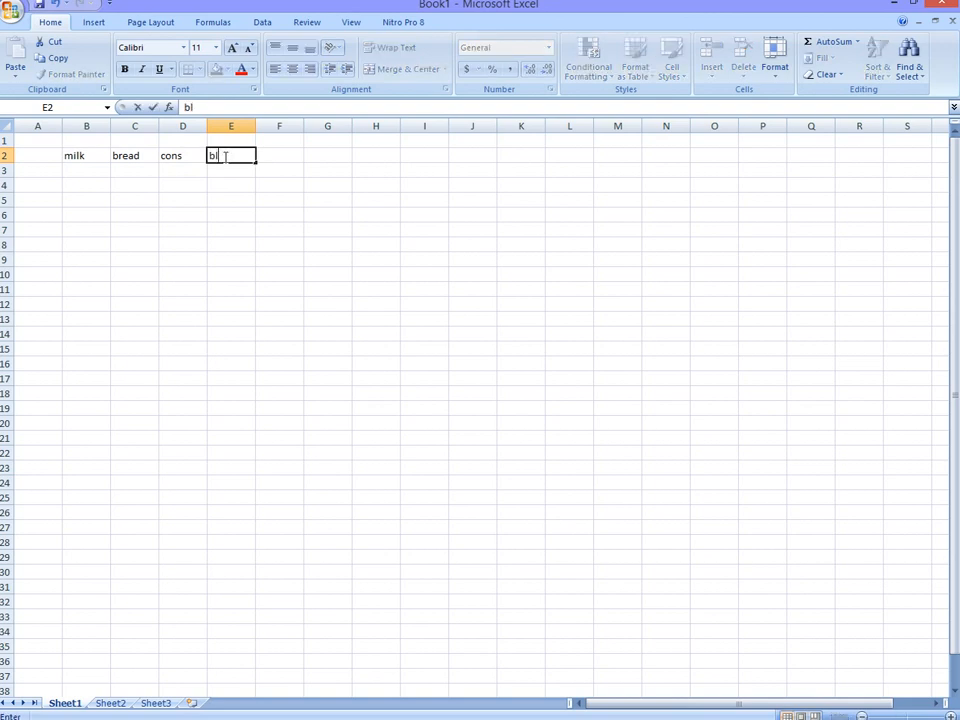
{"action": "type", "text": "ueband"}
Enter the row labels Monday and Tuesday in cells A3 and A4
{"action": "left_click", "coordinate": [37, 170]}
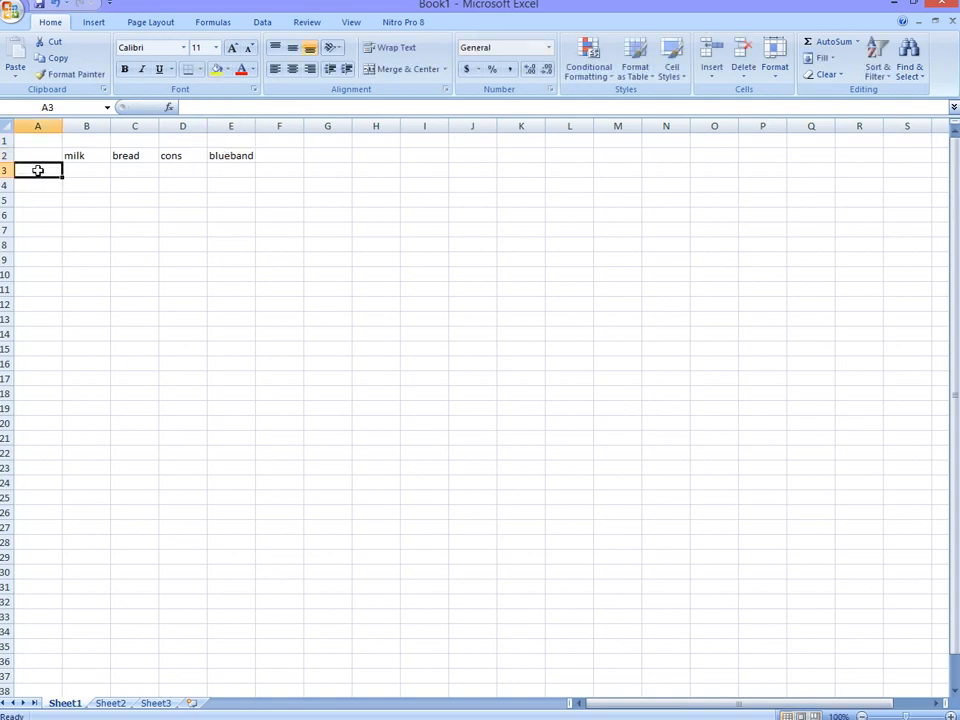
{"action": "type", "text": "mon"}
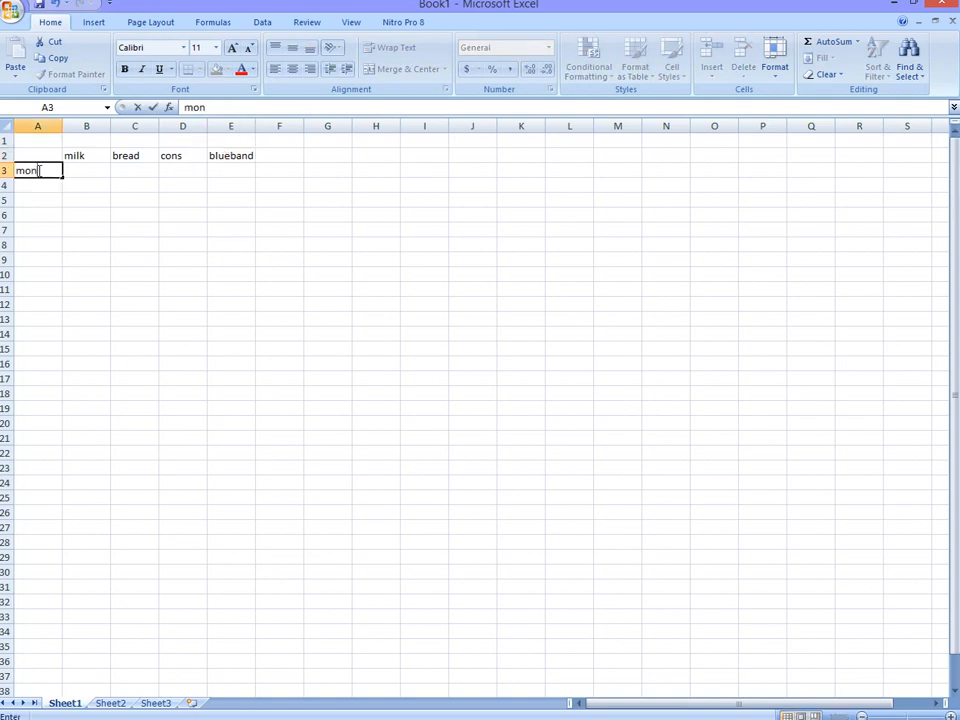
{"action": "type", "text": "day"}
{"action": "left_click", "coordinate": [26, 187]}
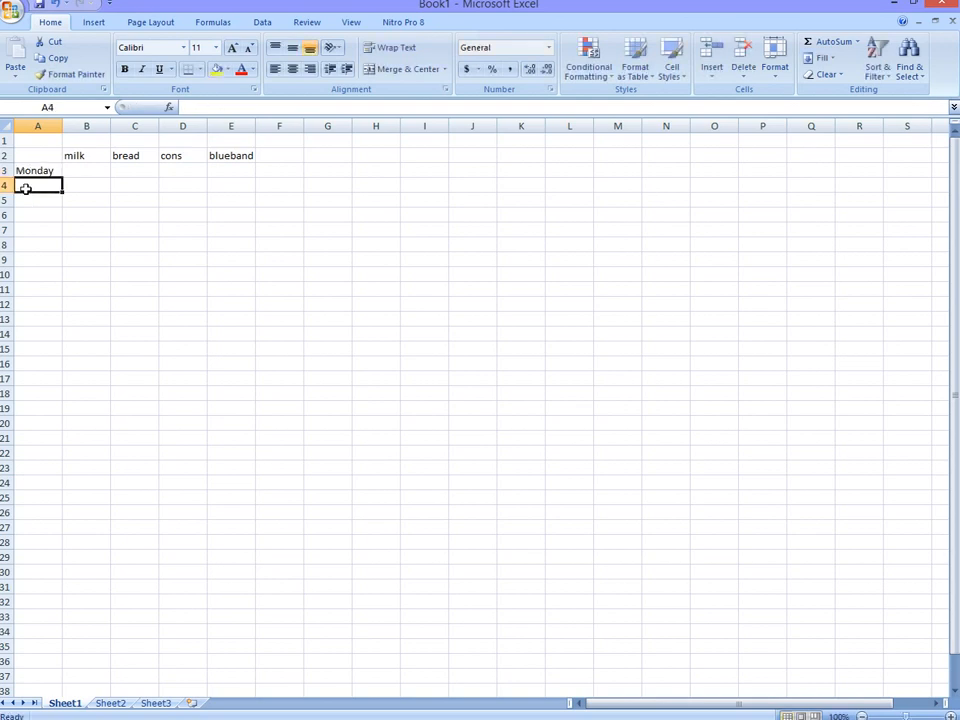
{"action": "type", "text": "tu"}
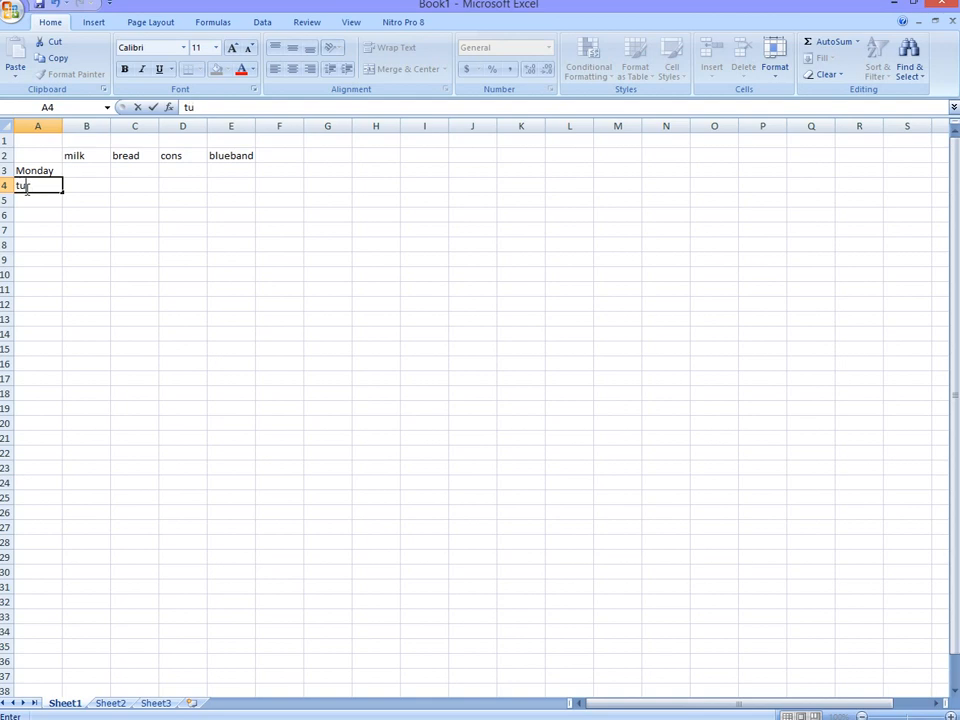
{"action": "type", "text": "esday"}
{"action": "key", "text": "Return"}
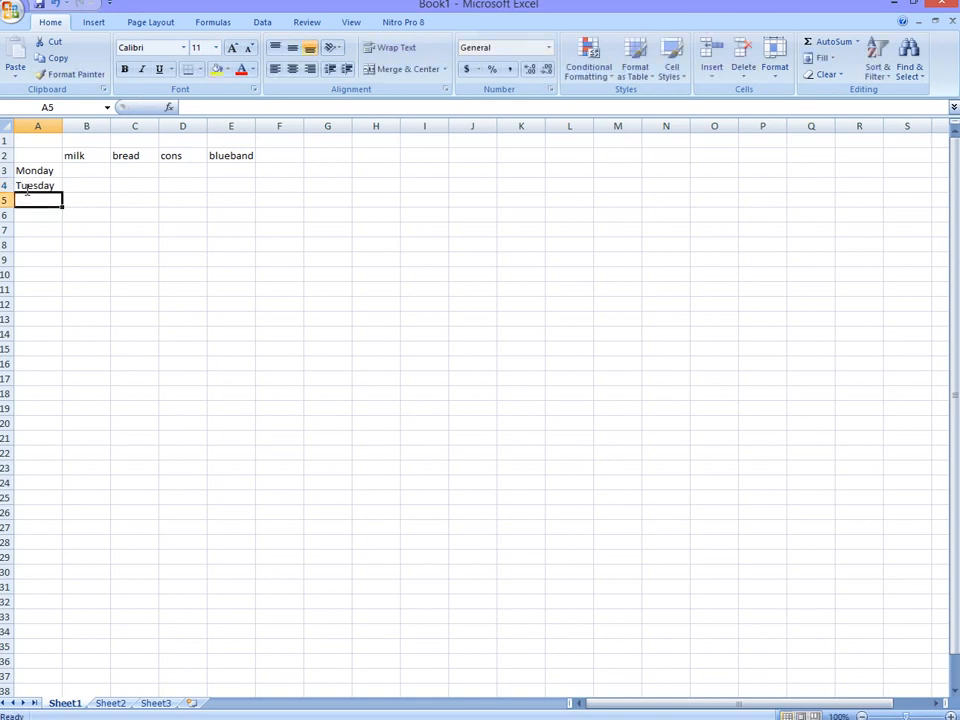
Continue the weekday labels in column A with Wednesday, Thursday and Friday in cells A5 to A7
{"action": "type", "text": "we"}
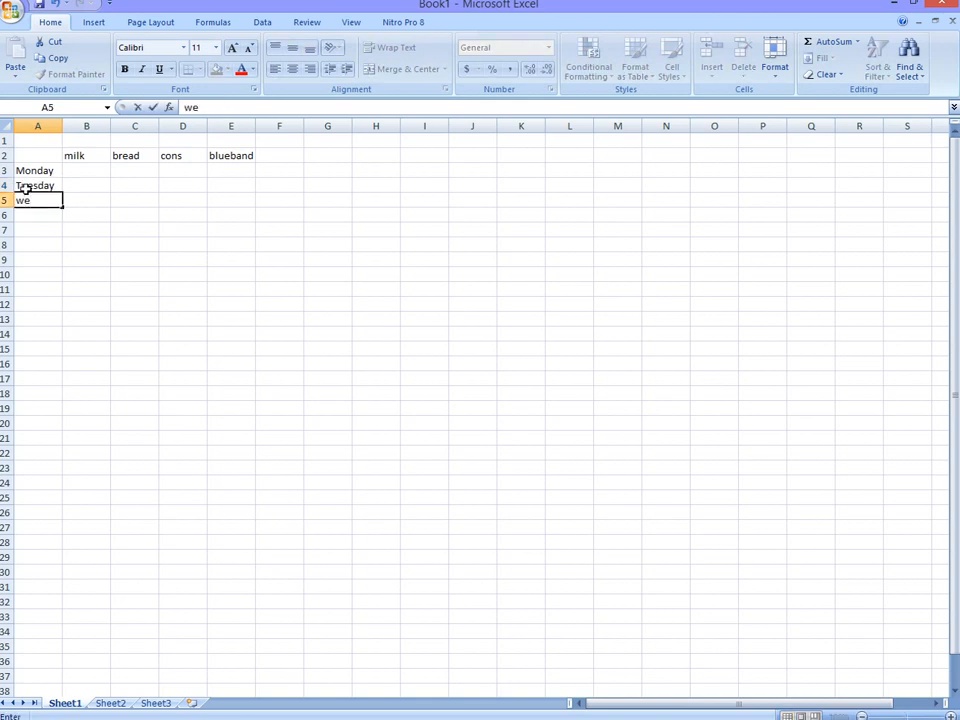
{"action": "type", "text": "n"}
{"action": "key", "text": "BackSpace"}
{"action": "type", "text": "dnesday"}
{"action": "key", "text": "Return"}
{"action": "type", "text": "thr"}
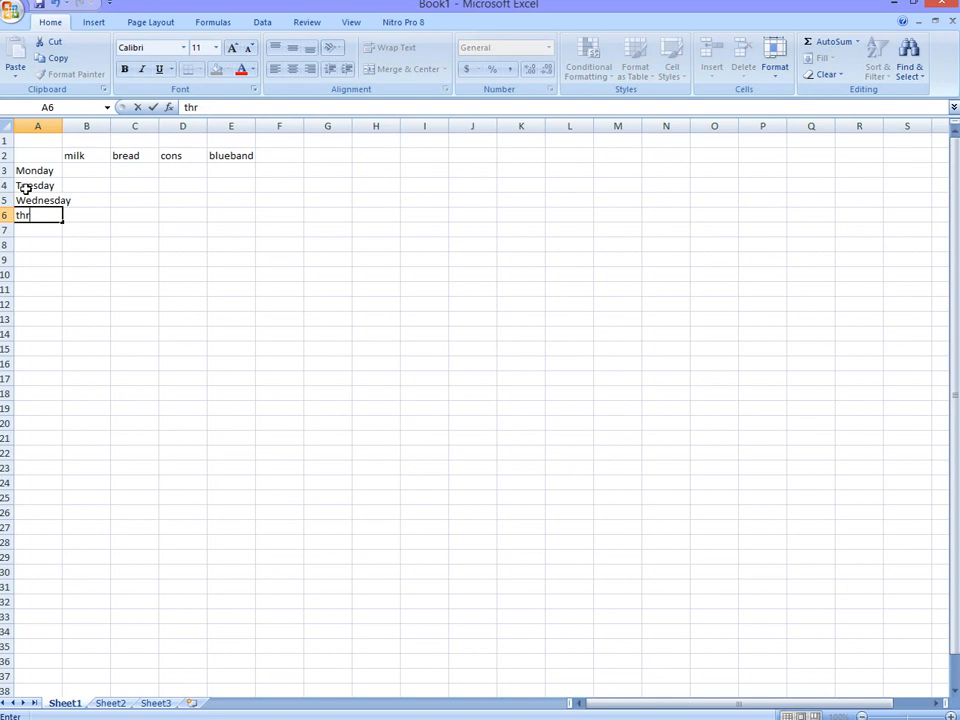
{"action": "key", "text": "BackSpace"}
{"action": "type", "text": "ursday"}
{"action": "key", "text": "Return"}
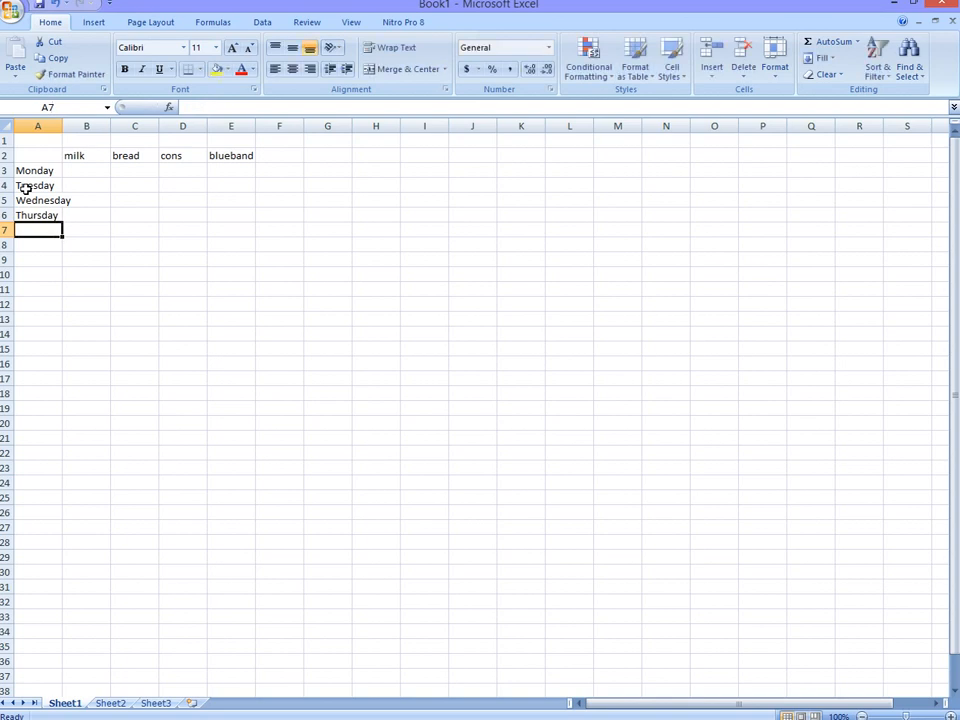
{"action": "type", "text": "fri"}
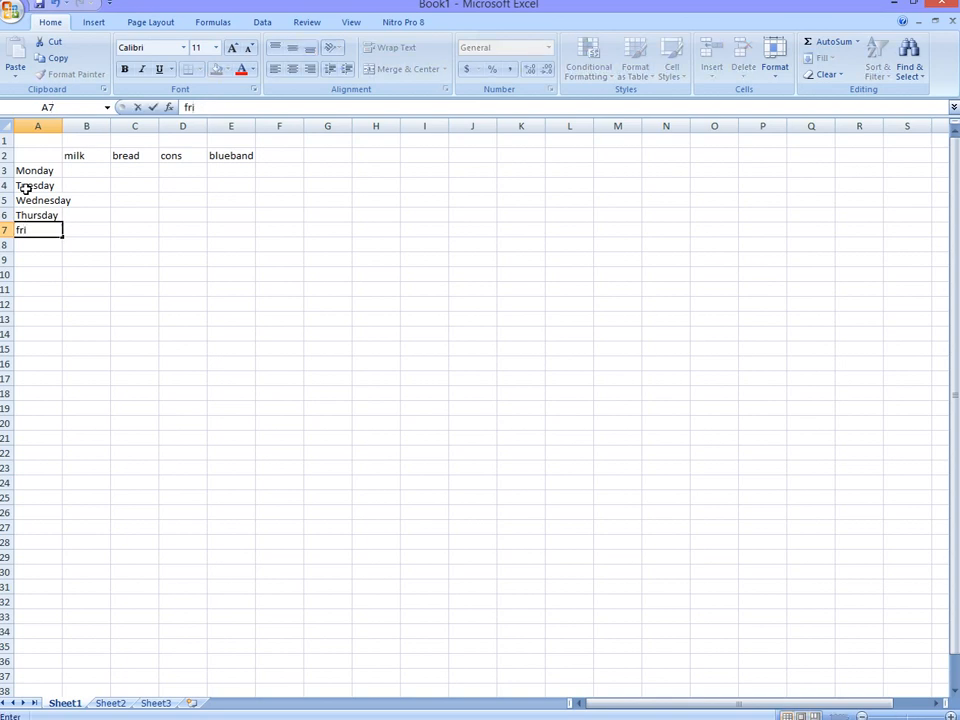
{"action": "type", "text": "day"}
Enter Monday's quantities in row 3: milk 3, bread 2, cons 1 and blueband 2
{"action": "left_click", "coordinate": [79, 166]}
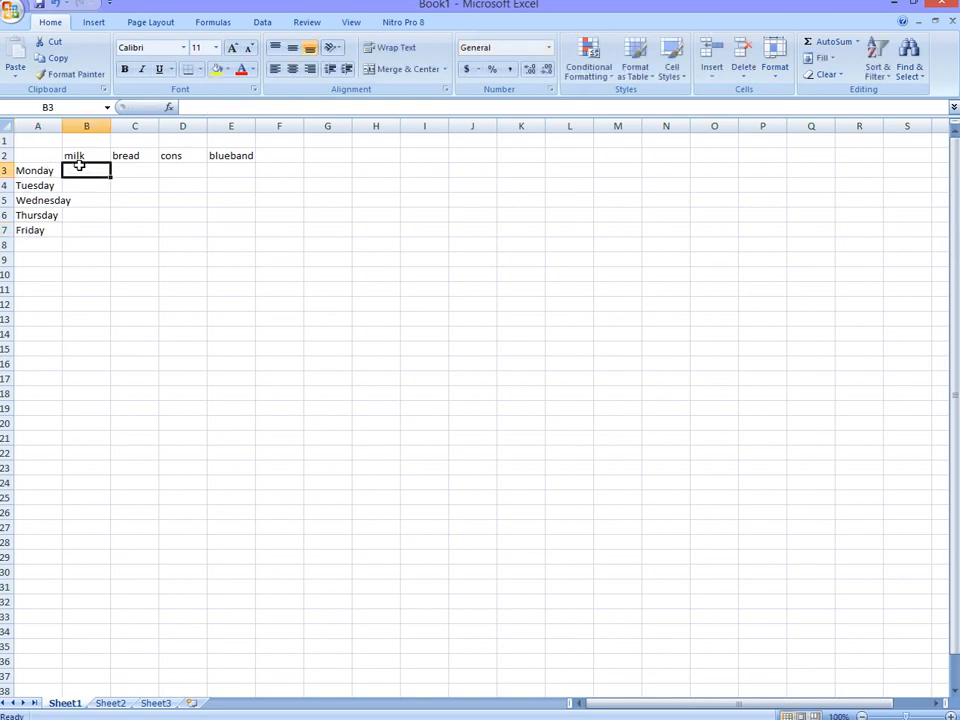
{"action": "type", "text": "3"}
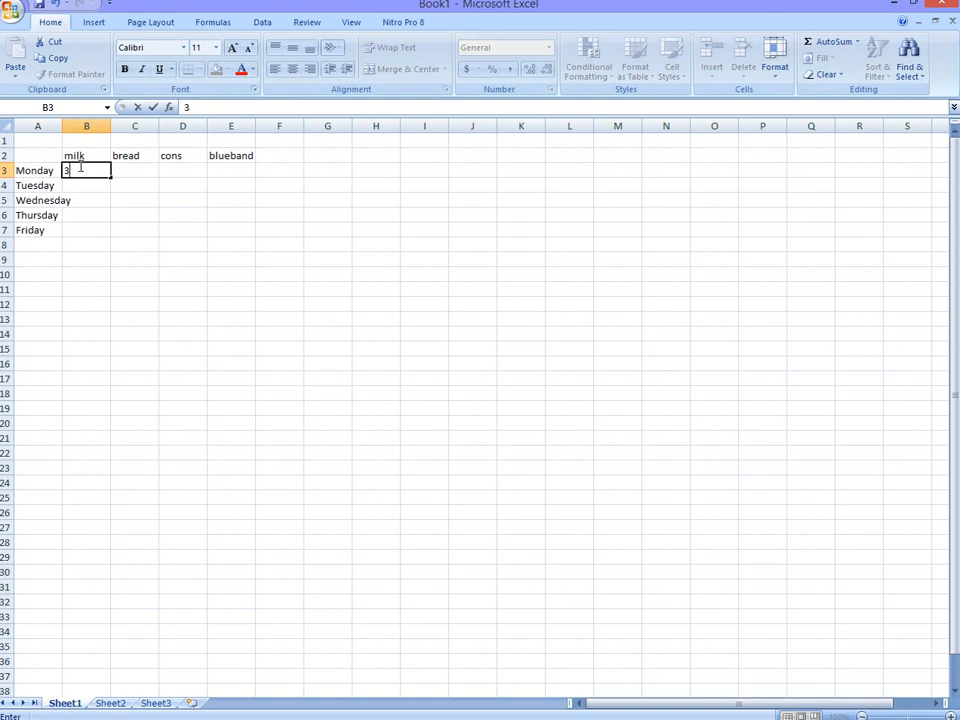
{"action": "left_click", "coordinate": [121, 171]}
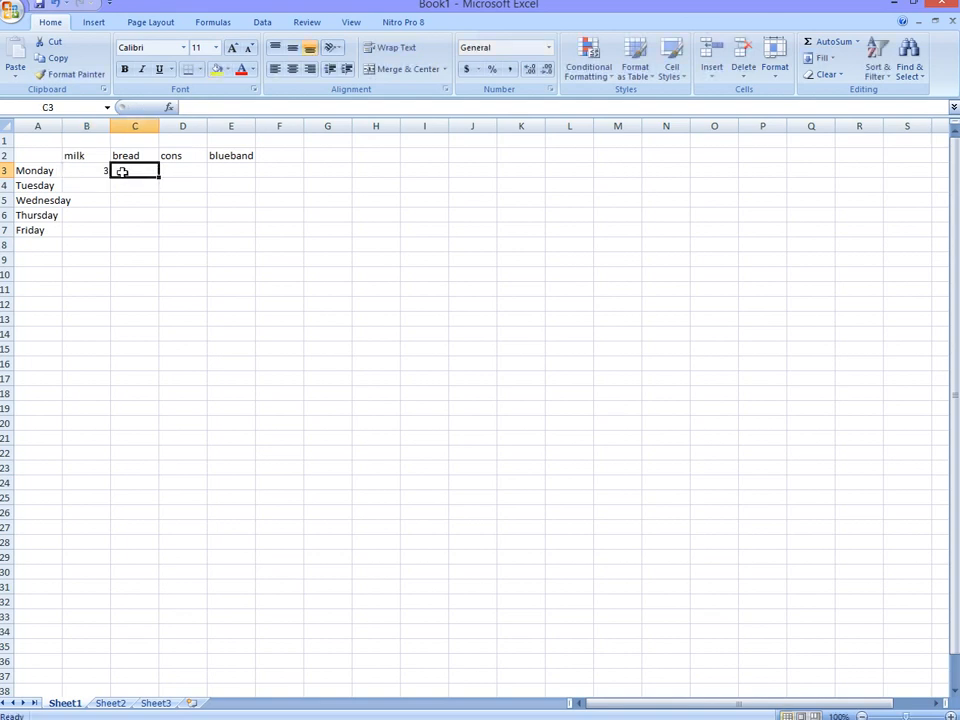
{"action": "type", "text": "2"}
{"action": "left_click", "coordinate": [188, 172]}
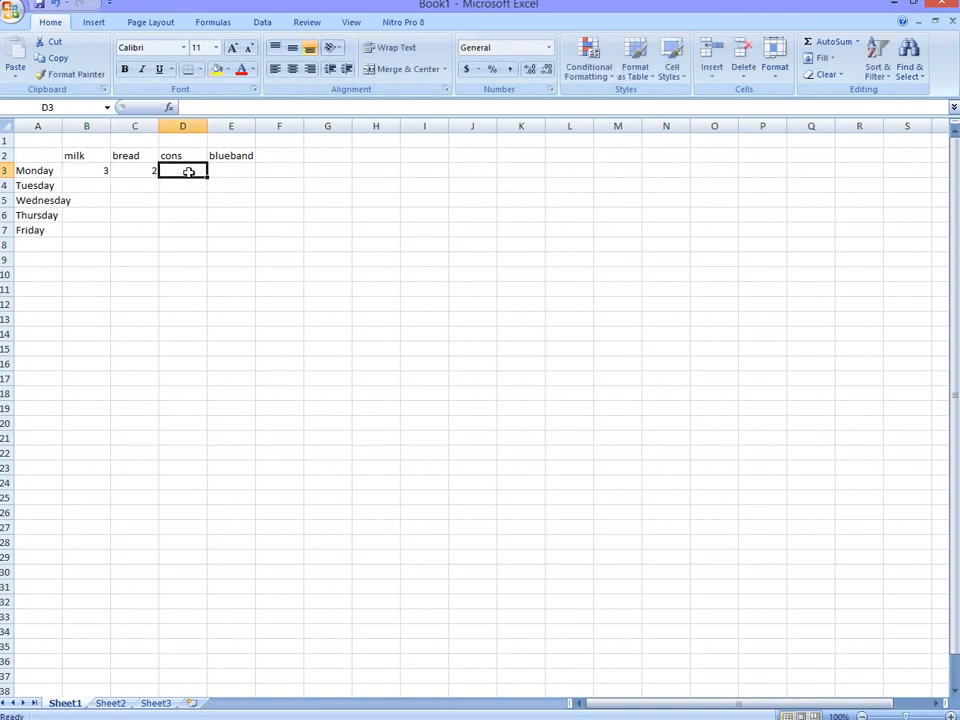
{"action": "type", "text": "1"}
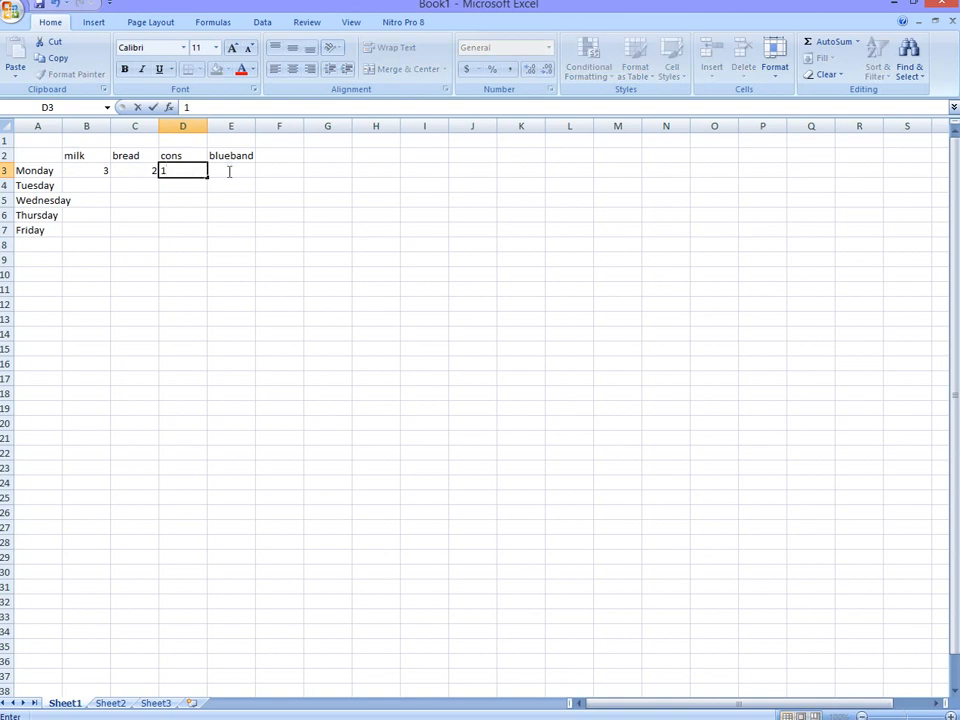
{"action": "left_click", "coordinate": [227, 171]}
{"action": "type", "text": "2"}
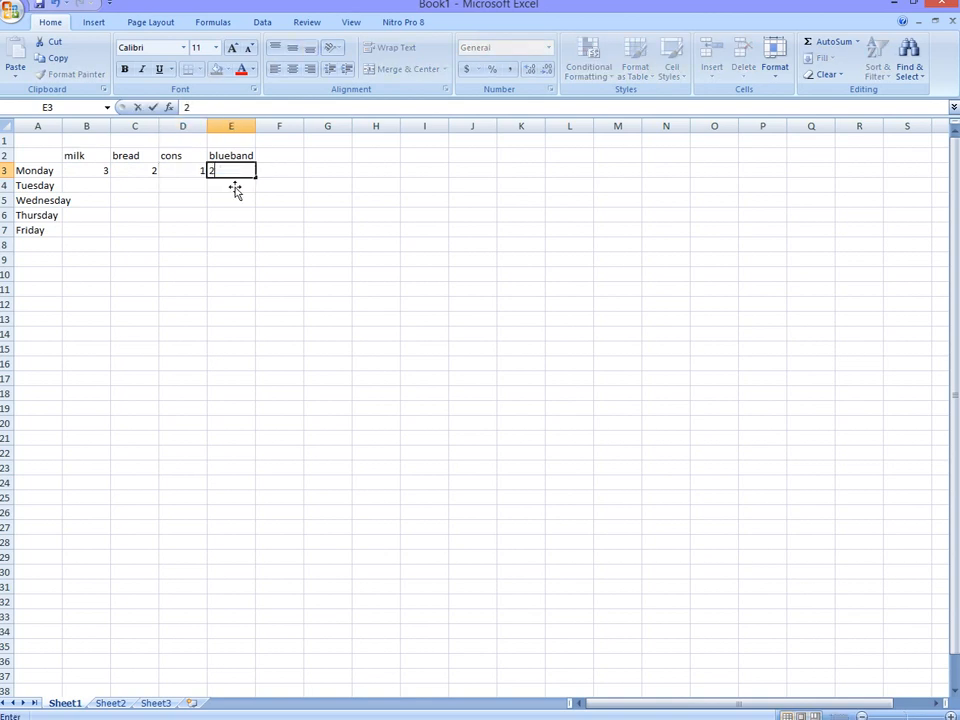
{"action": "key", "text": "Return"}
Enter blueband quantities 2 for Tuesday and 5 for Wednesday, and cons quantities 3 for Tuesday and 2 for Wednesday
{"action": "type", "text": "2"}
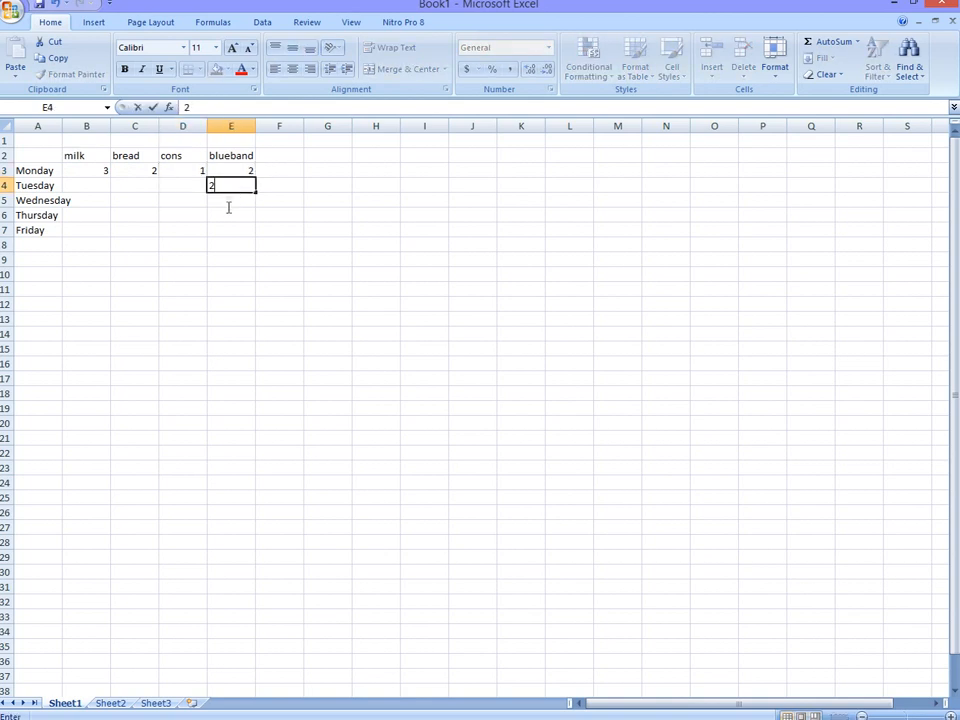
{"action": "key", "text": "Return"}
{"action": "type", "text": "5"}
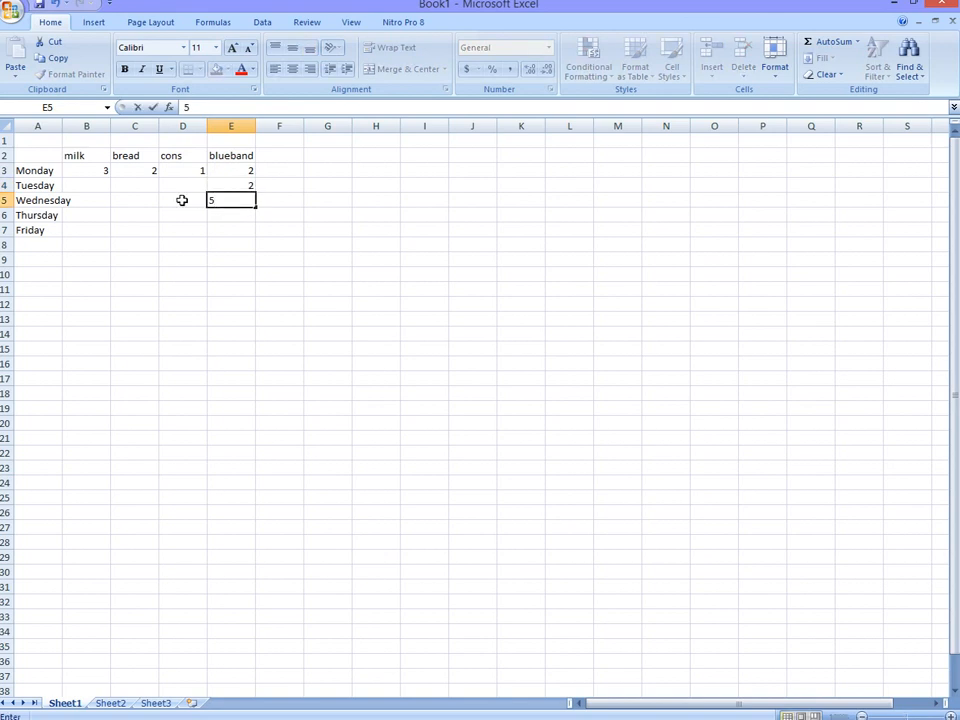
{"action": "left_click", "coordinate": [190, 200]}
{"action": "type", "text": "2"}
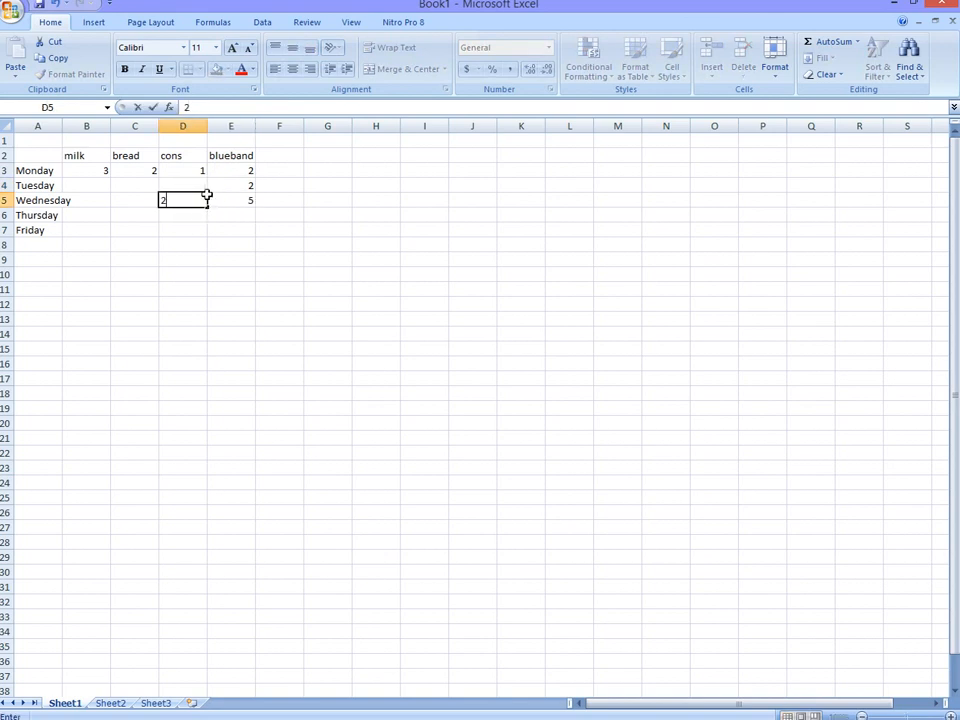
{"action": "left_click", "coordinate": [195, 184]}
{"action": "type", "text": "3"}
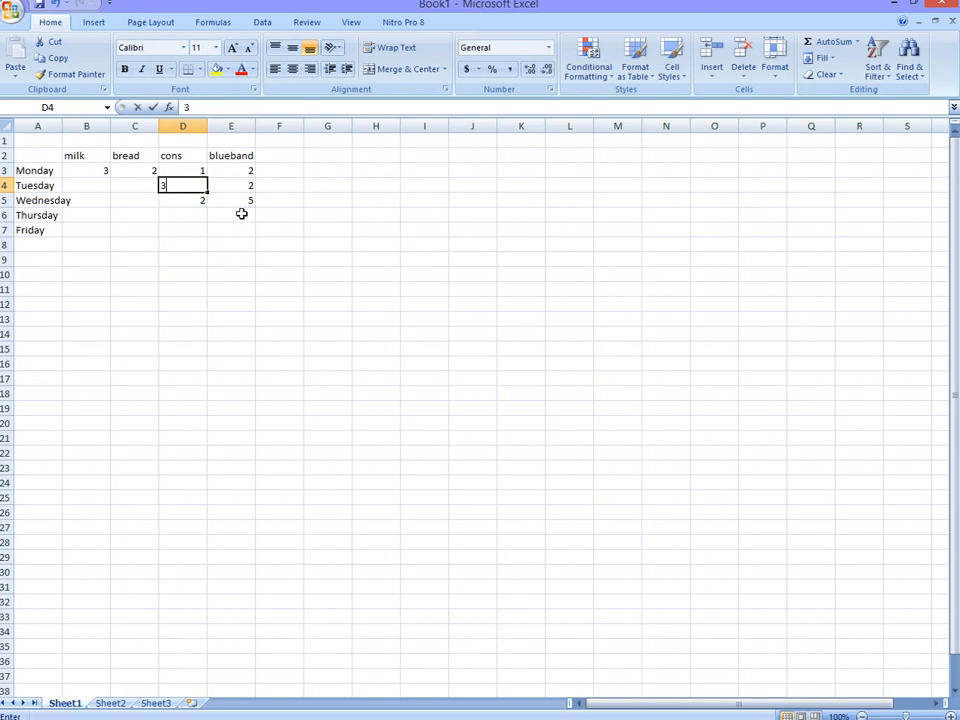
Enter Tuesday's bread quantity 2 in C4, and milk quantities 1 for Tuesday and 3 for Wednesday in B4 and B5
{"action": "left_click", "coordinate": [132, 186]}
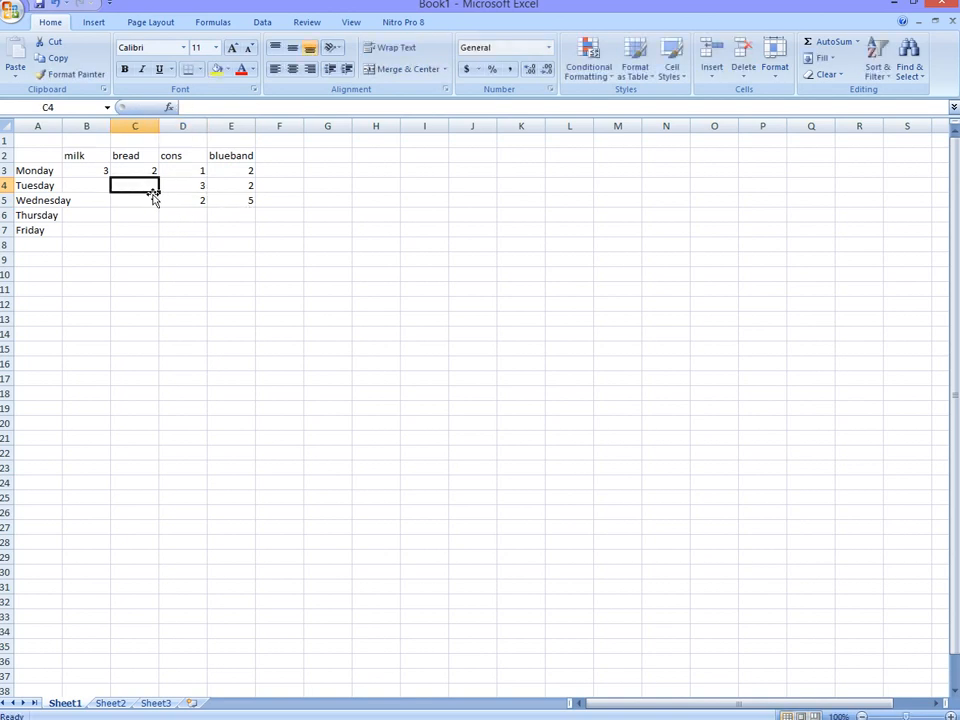
{"action": "type", "text": "2"}
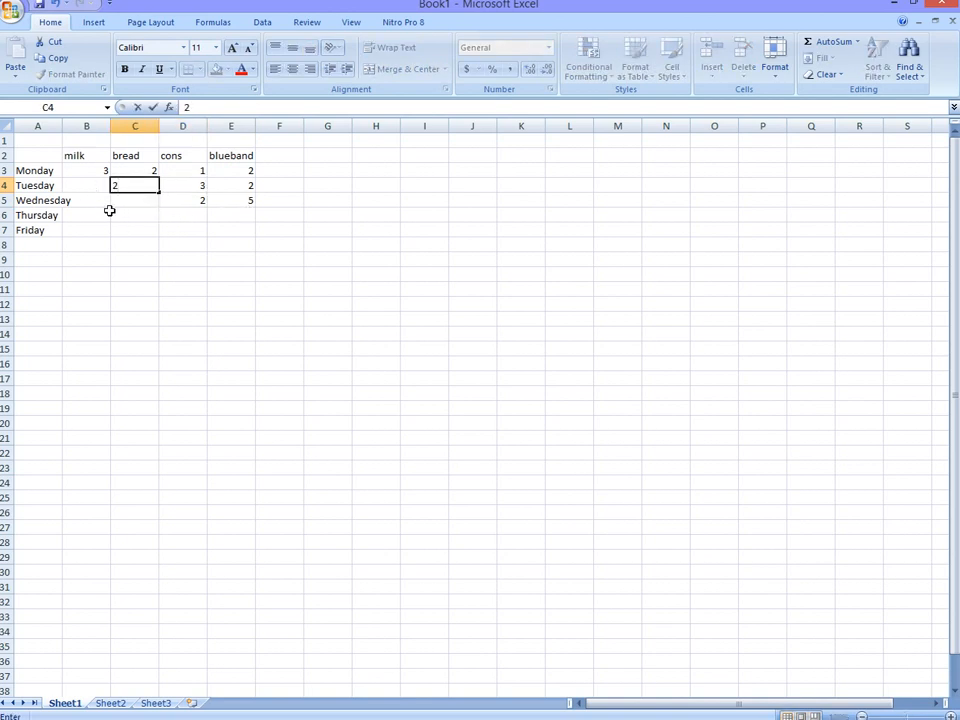
{"action": "left_click", "coordinate": [116, 209]}
{"action": "left_click", "coordinate": [94, 201]}
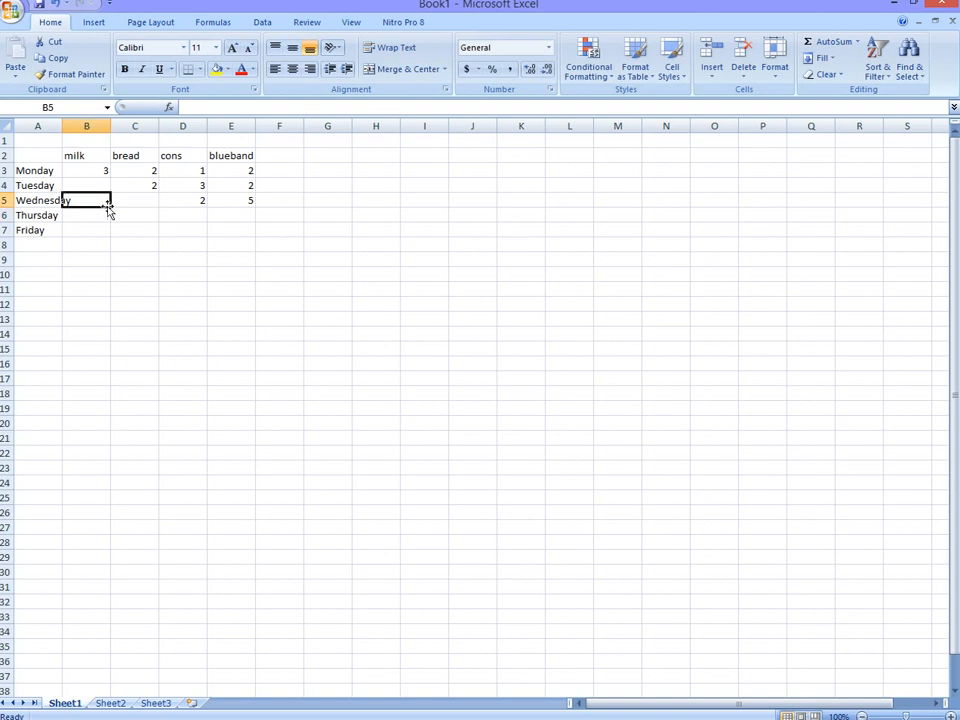
{"action": "type", "text": "3"}
{"action": "left_click", "coordinate": [101, 187]}
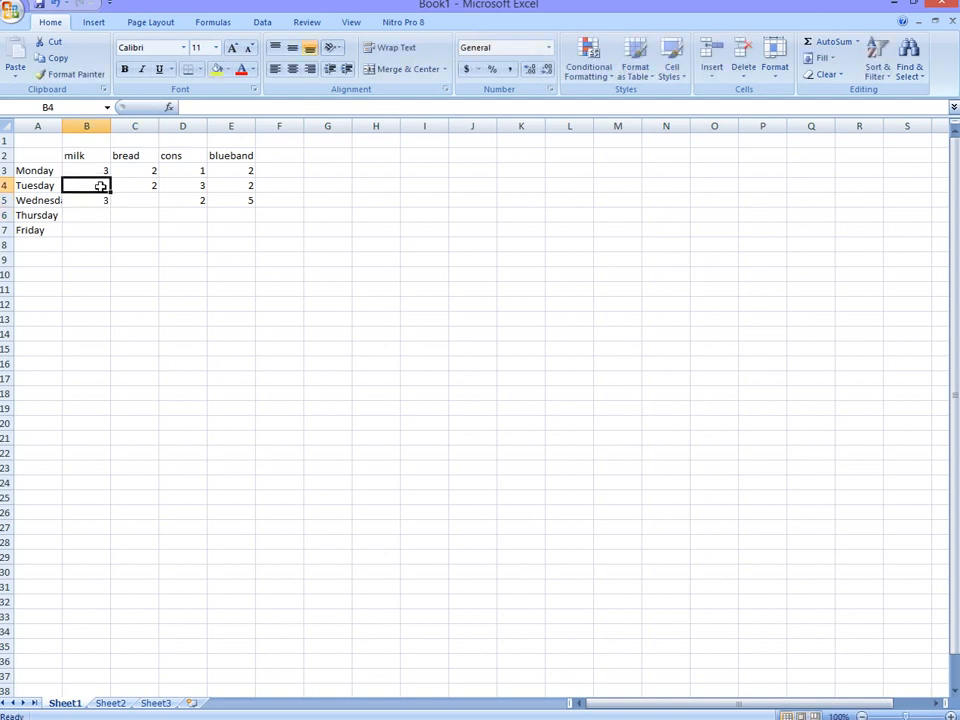
{"action": "type", "text": "1"}
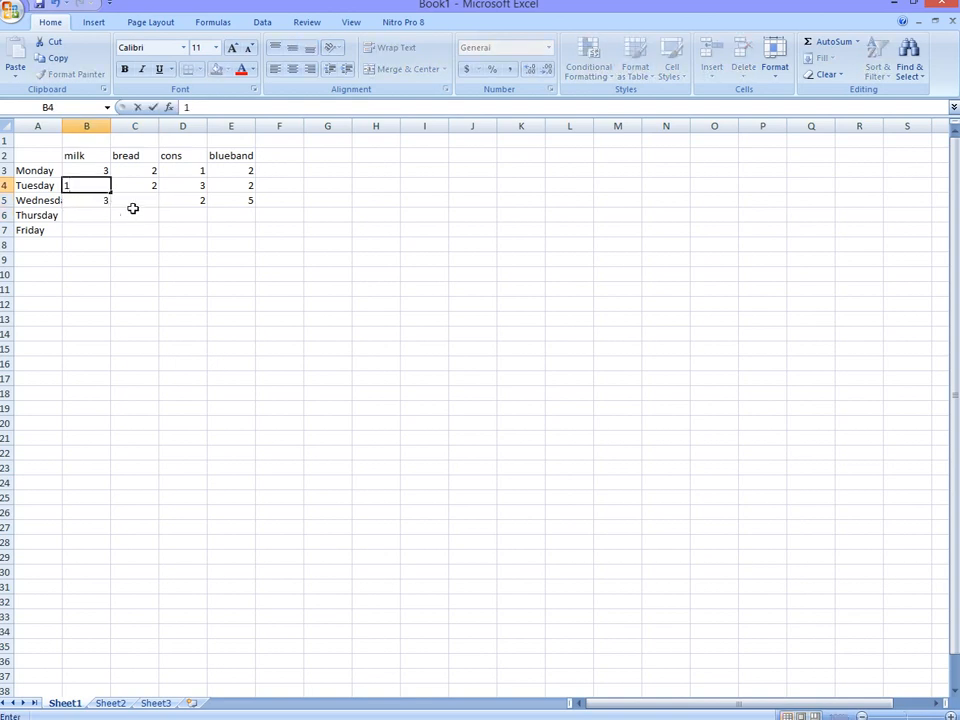
Enter bread quantities 4 for Thursday in C6 and 2 for Wednesday in C5
{"action": "left_click", "coordinate": [137, 208]}
{"action": "type", "text": "4"}
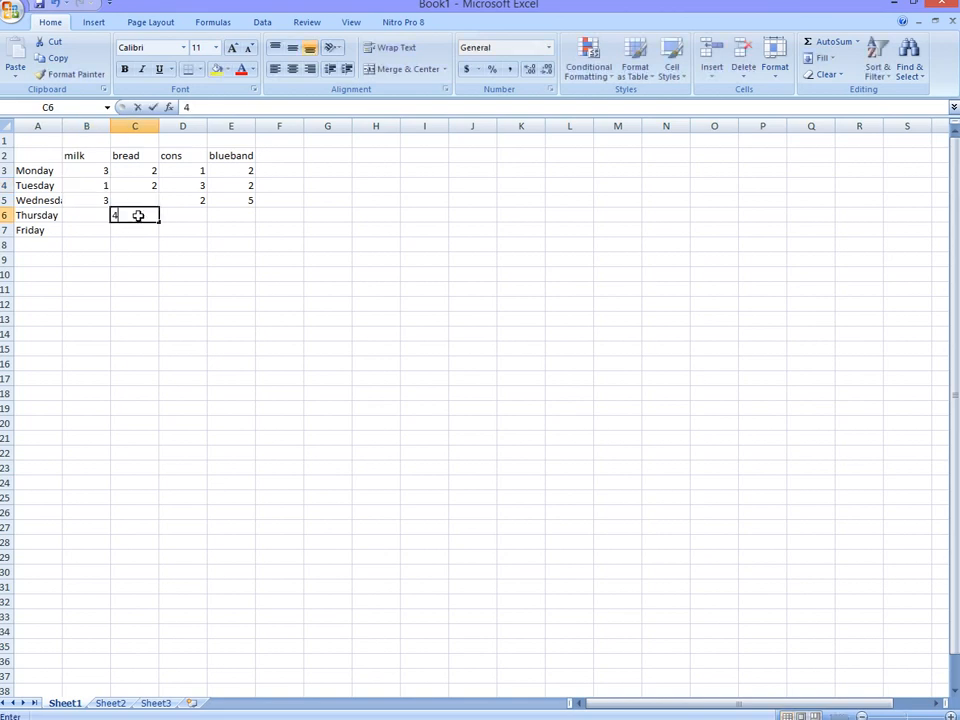
{"action": "left_click", "coordinate": [145, 201]}
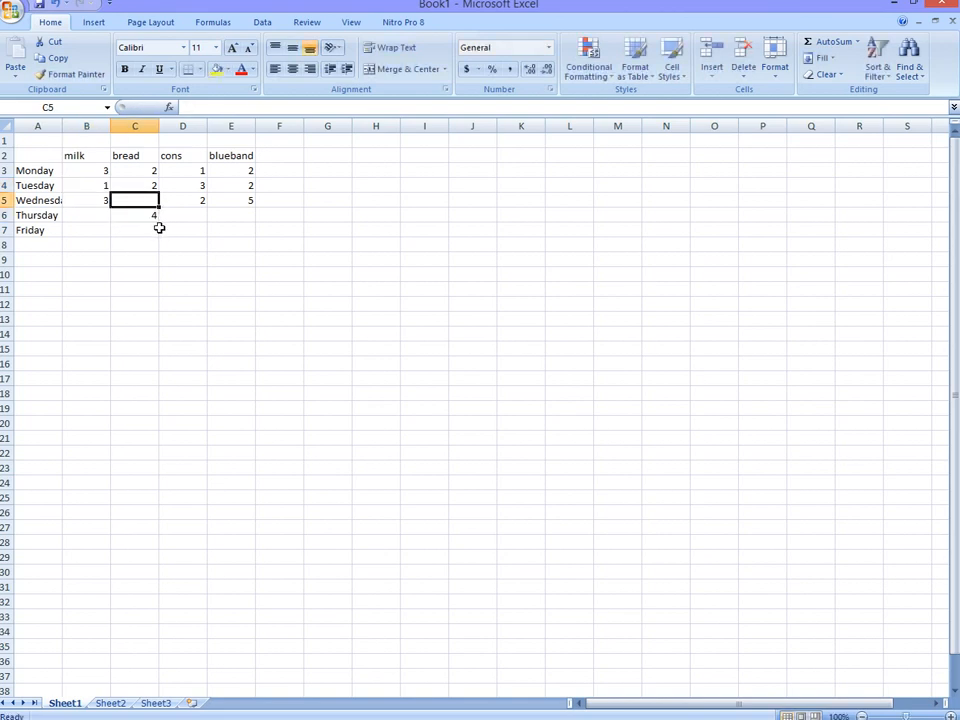
{"action": "type", "text": "2"}
Fill in Thursday's remaining quantities in row 6: milk 2, cons 1` and blueband 1
{"action": "left_click", "coordinate": [104, 216]}
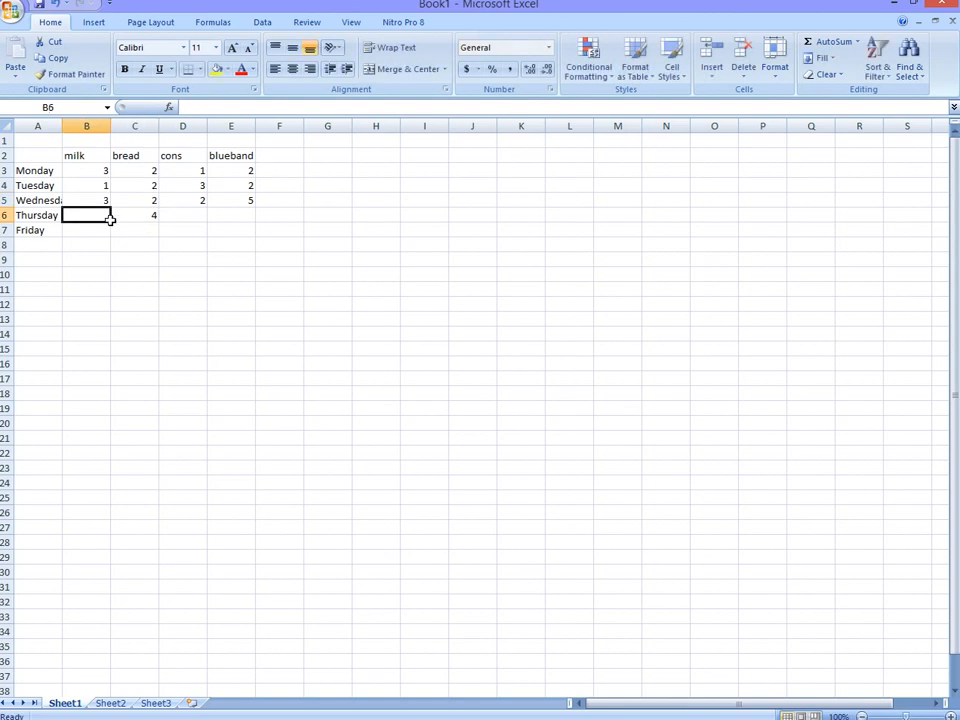
{"action": "type", "text": "2"}
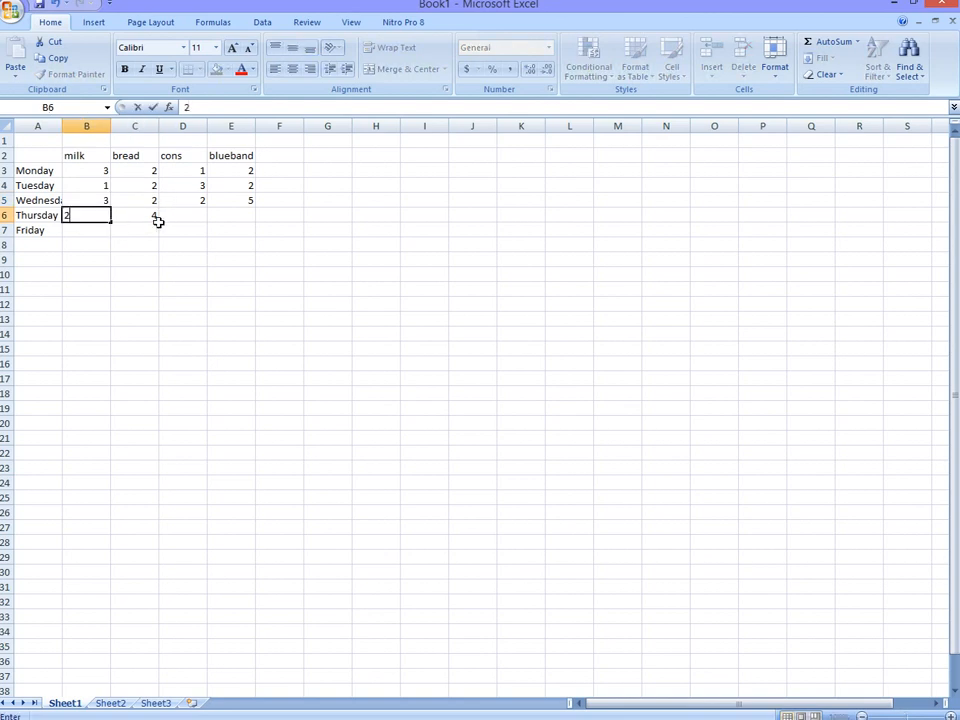
{"action": "left_click", "coordinate": [195, 218]}
{"action": "type", "text": "1`"}
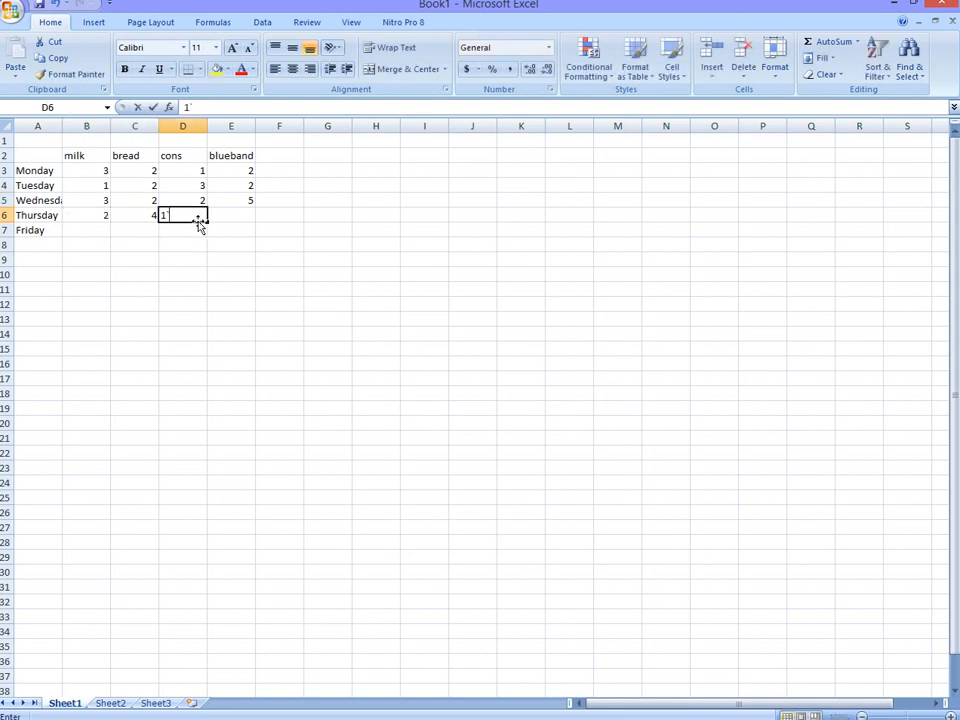
{"action": "left_click", "coordinate": [248, 216]}
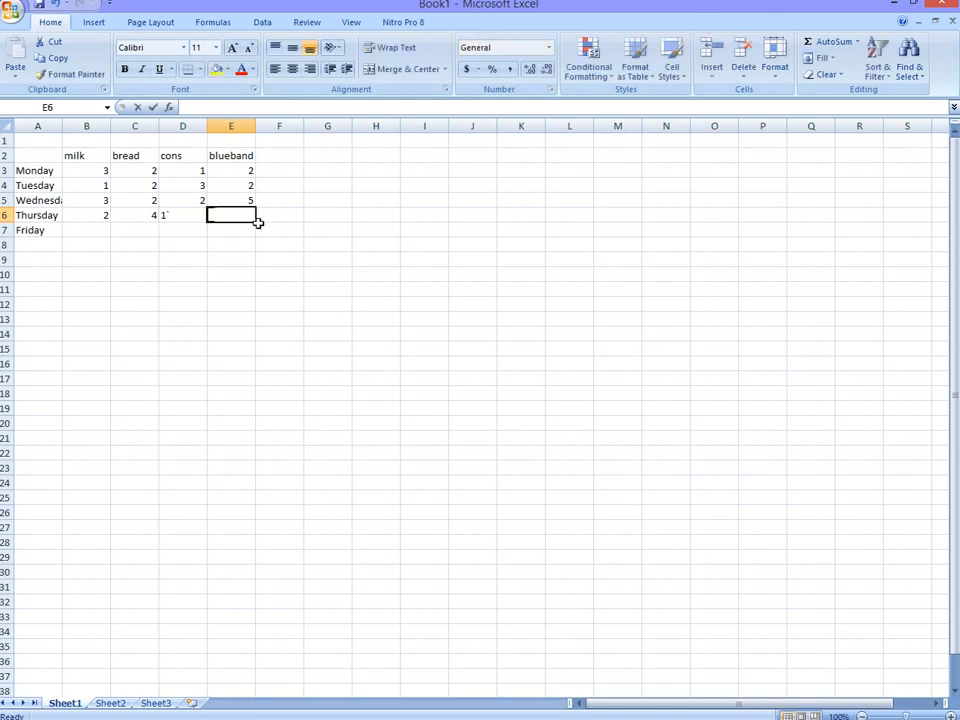
{"action": "type", "text": "1"}
Try to right-align Thursday's cons entry in cell D6
{"action": "left_click", "coordinate": [203, 222]}
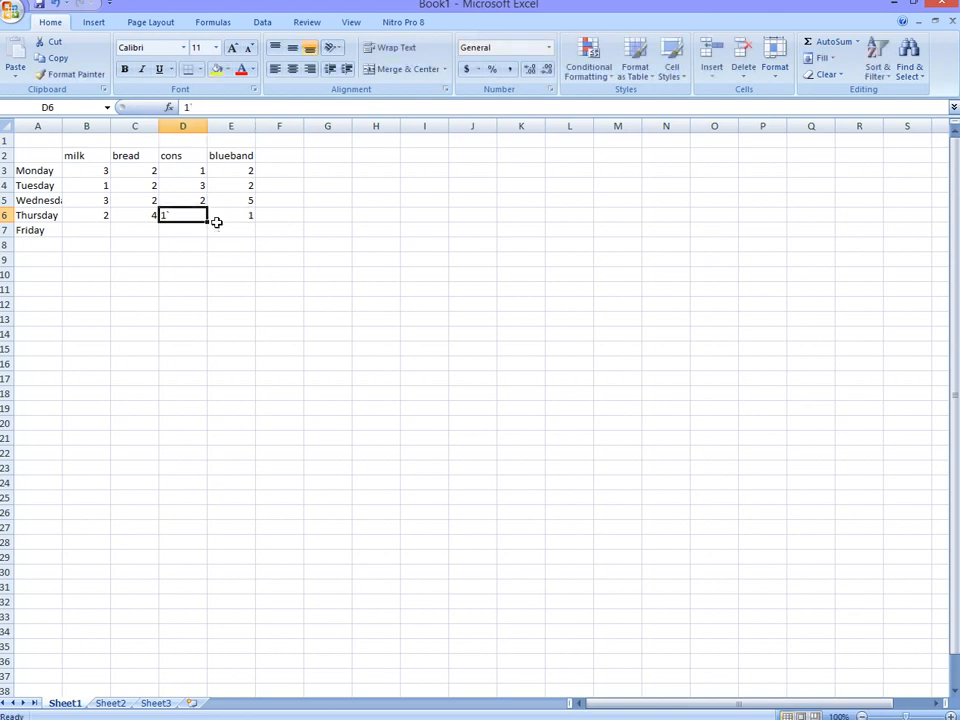
{"action": "left_click", "coordinate": [238, 227]}
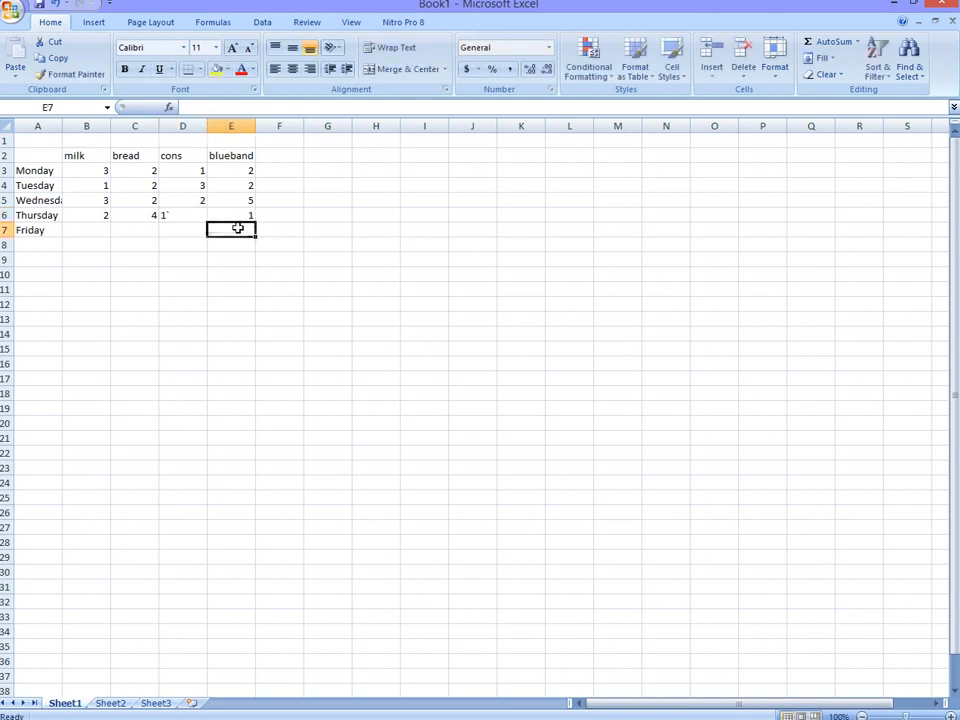
{"action": "left_click", "coordinate": [170, 215]}
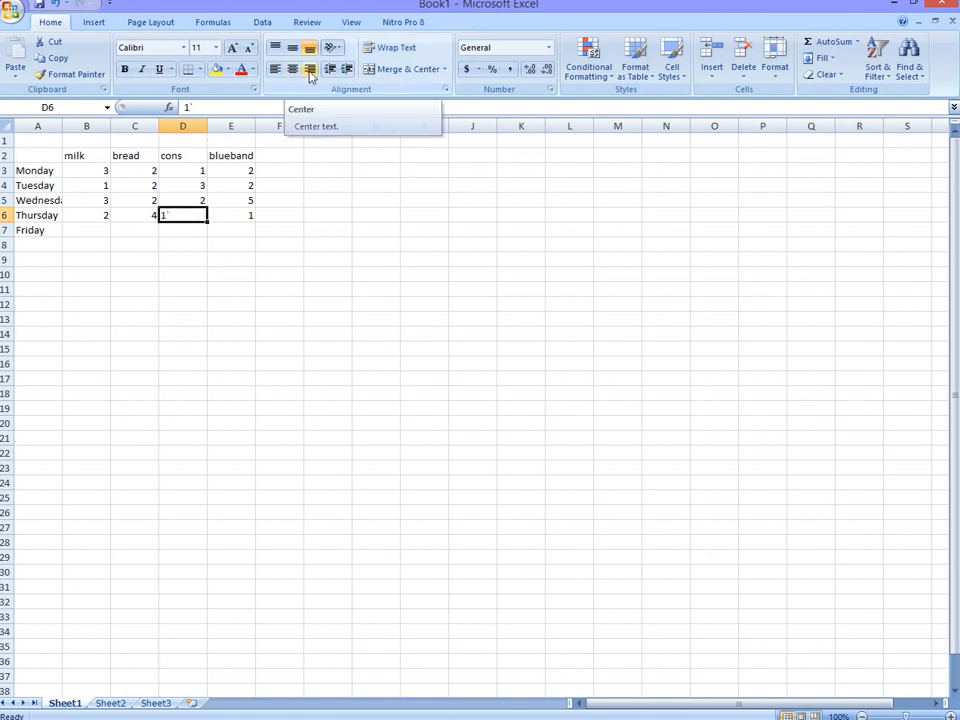
{"action": "left_click", "coordinate": [310, 70]}
{"action": "left_click", "coordinate": [310, 72]}
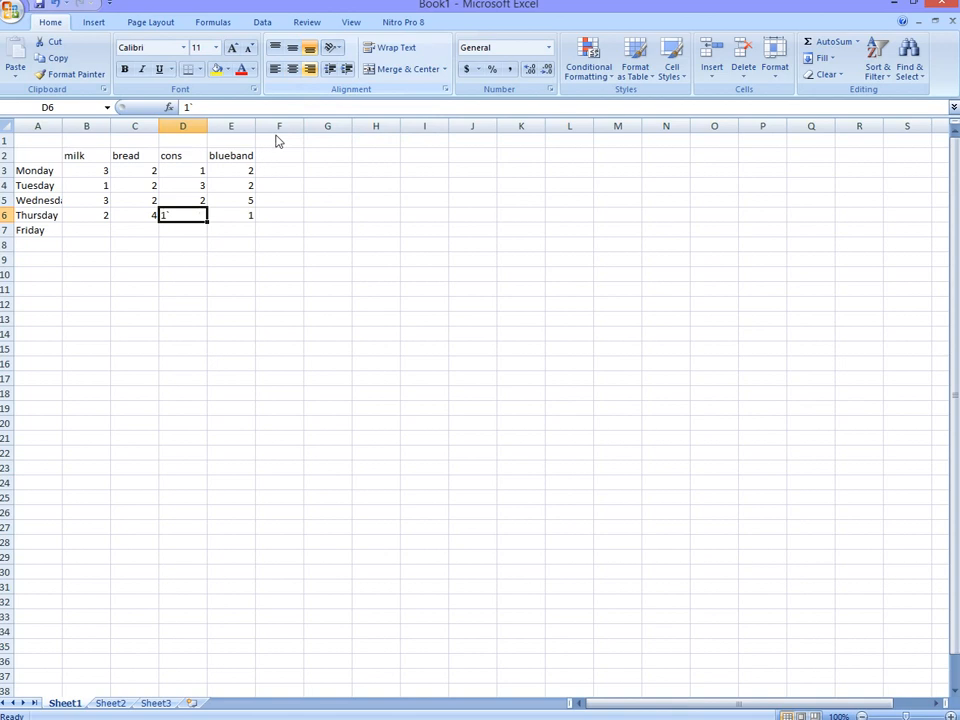
{"action": "left_click", "coordinate": [217, 246]}
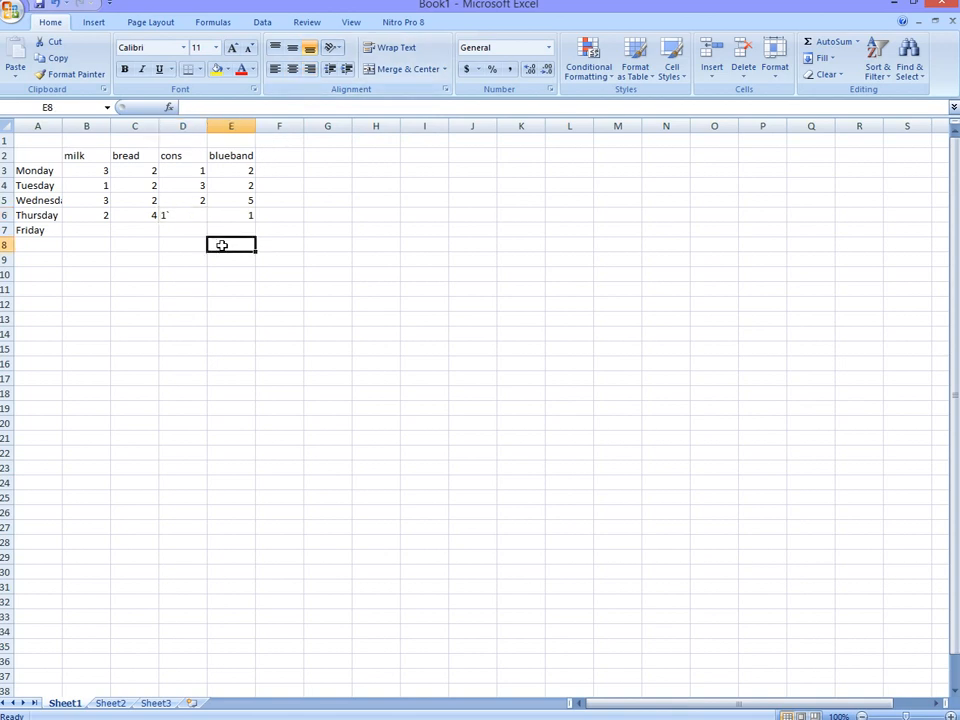
{"action": "left_click", "coordinate": [172, 215]}
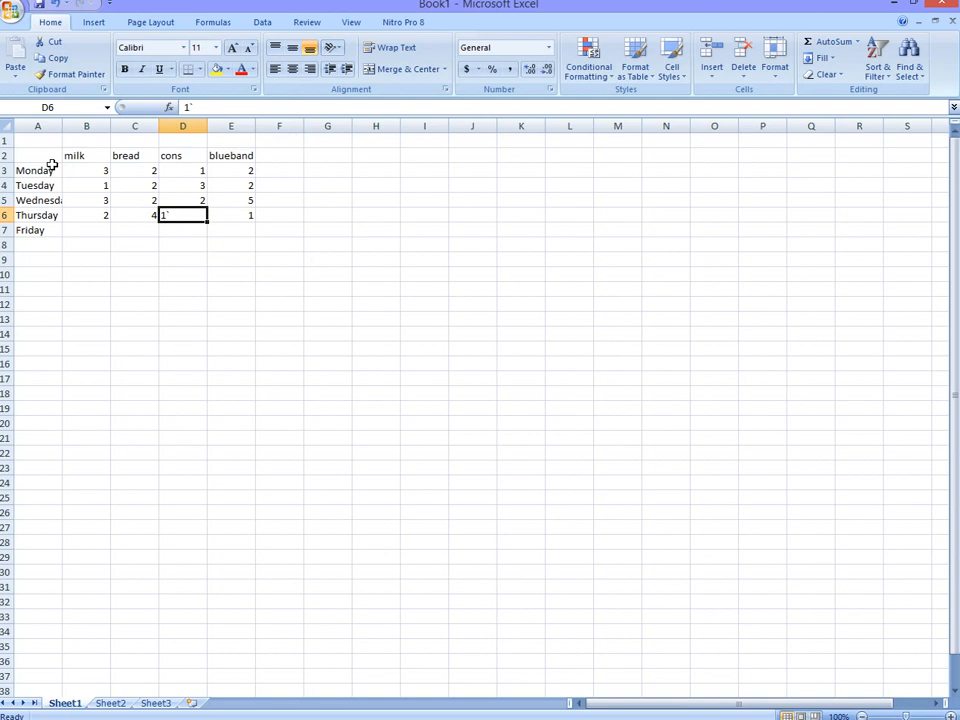
Add the column heading total in cell F2 beside blueband
{"action": "left_click", "coordinate": [296, 156]}
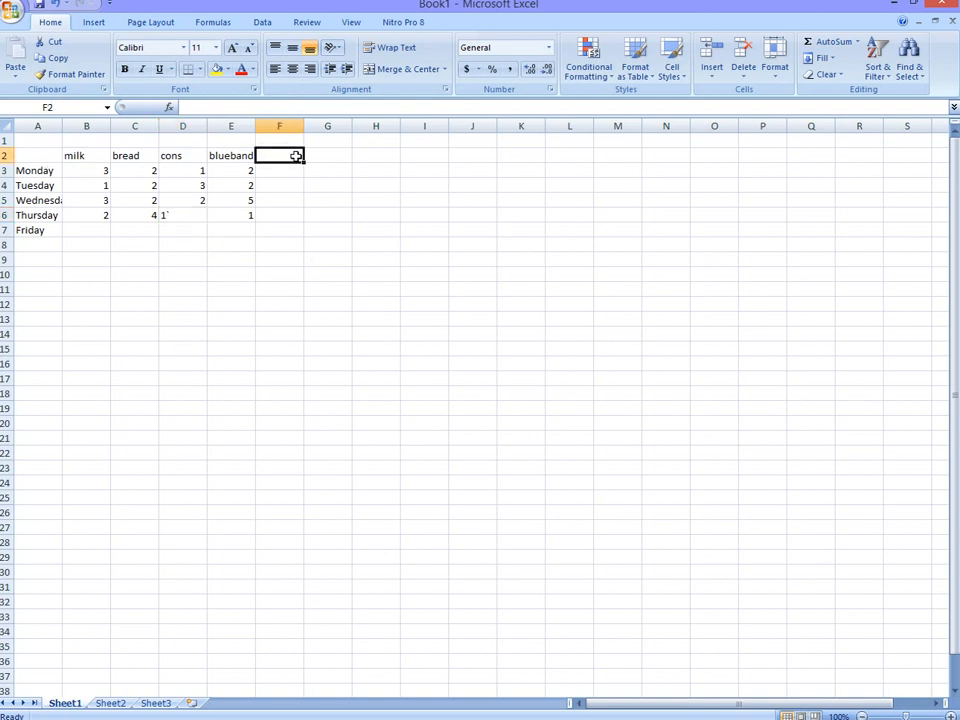
{"action": "type", "text": "tot"}
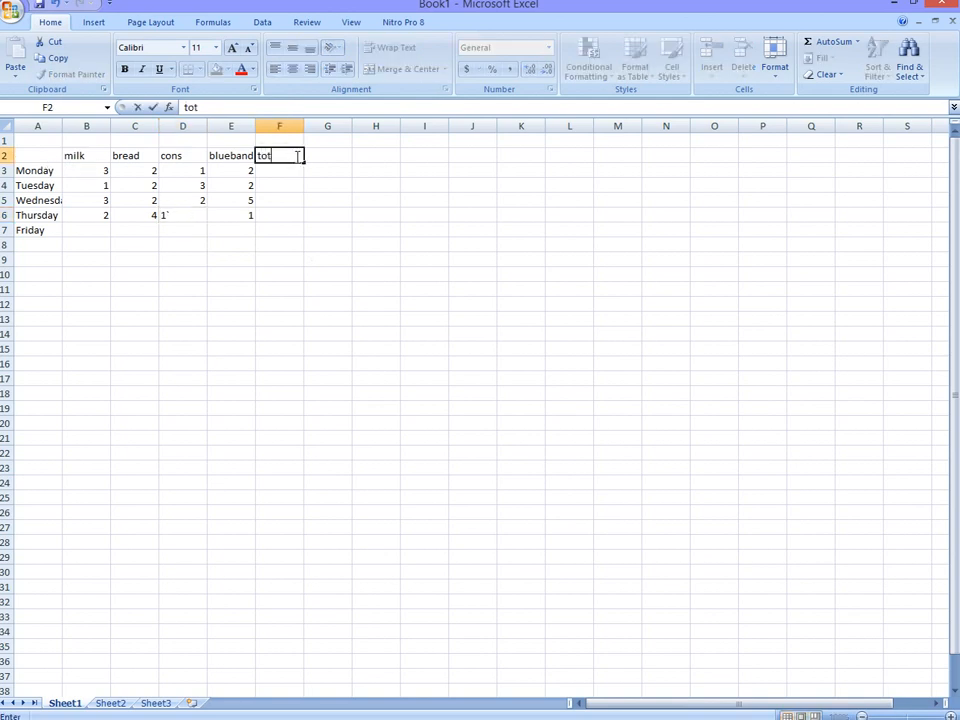
{"action": "type", "text": "al"}
Move the heading row A2:F2 up into row 1, starting at cell B1
{"action": "left_click_drag", "start_coordinate": [60, 153], "coordinate": [268, 153]}
{"action": "right_click", "coordinate": [240, 159]}
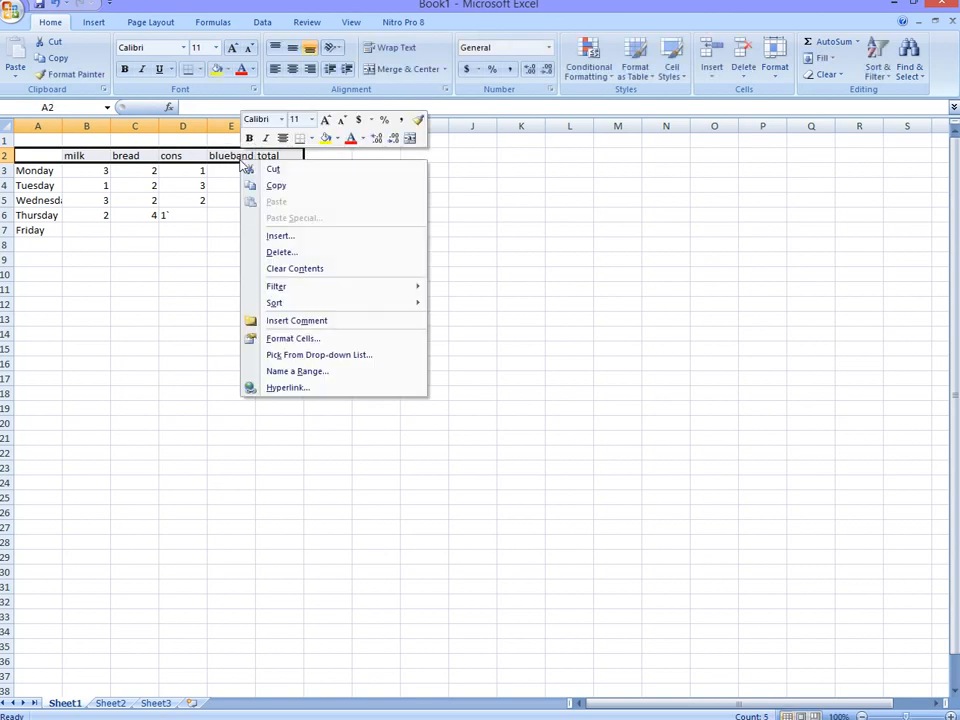
{"action": "left_click", "coordinate": [285, 188]}
{"action": "left_click", "coordinate": [85, 141]}
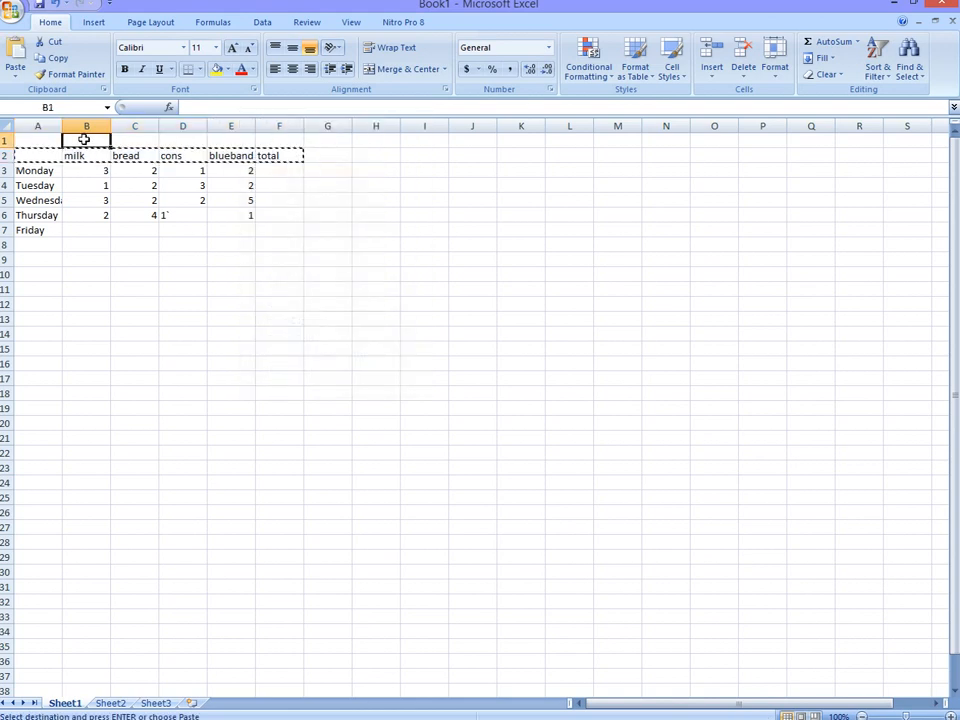
{"action": "right_click", "coordinate": [86, 139]}
{"action": "left_click", "coordinate": [128, 184]}
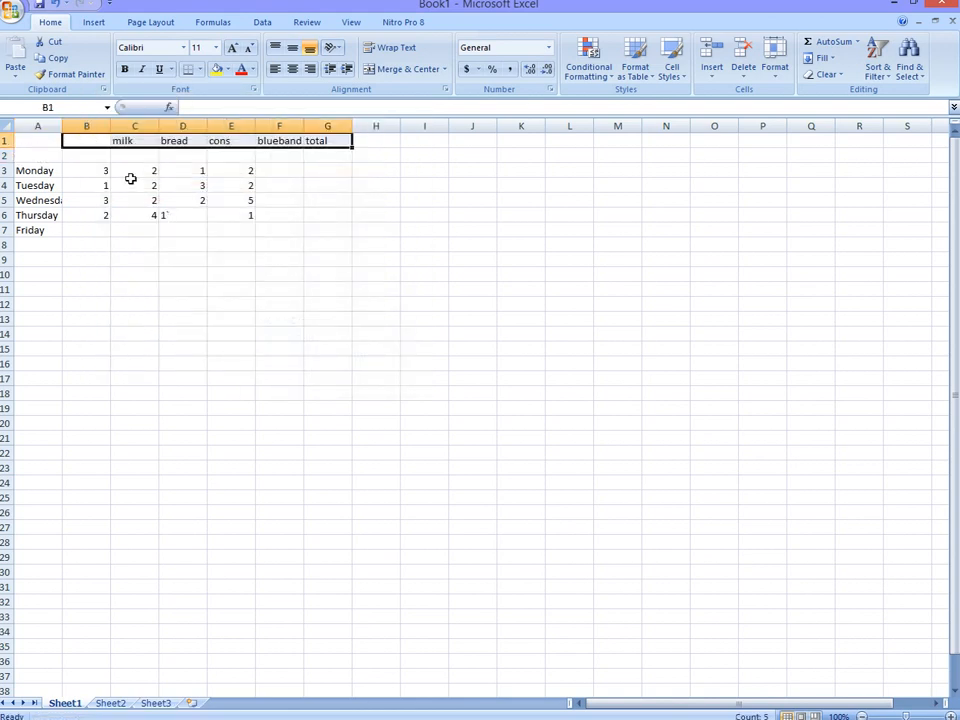
{"action": "left_click", "coordinate": [38, 141]}
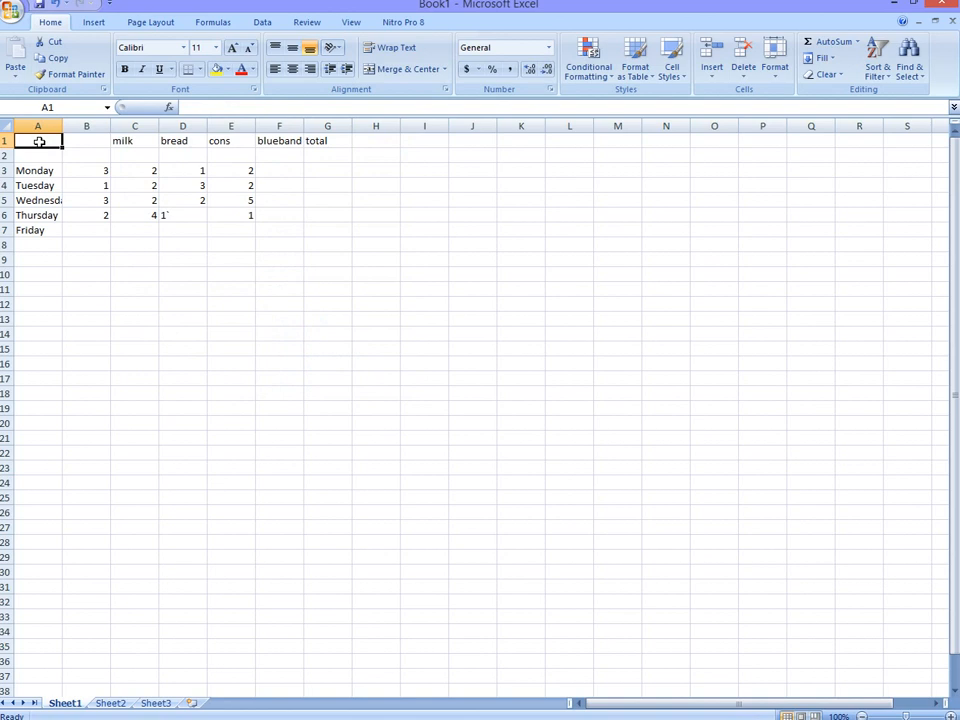
{"action": "right_click", "coordinate": [38, 141]}
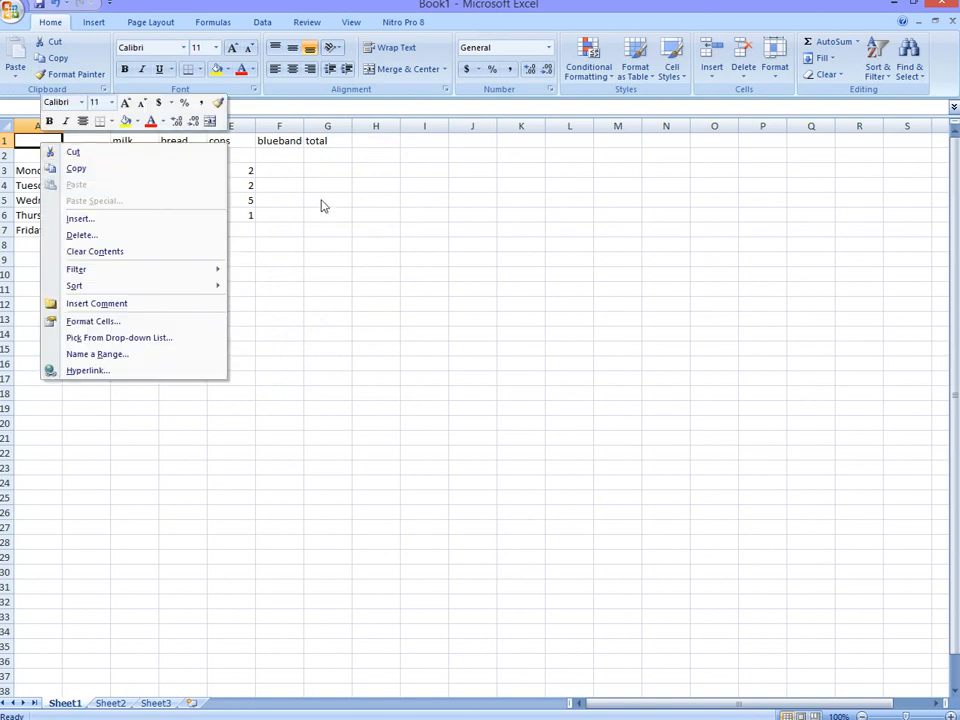
{"action": "key", "text": "Escape"}
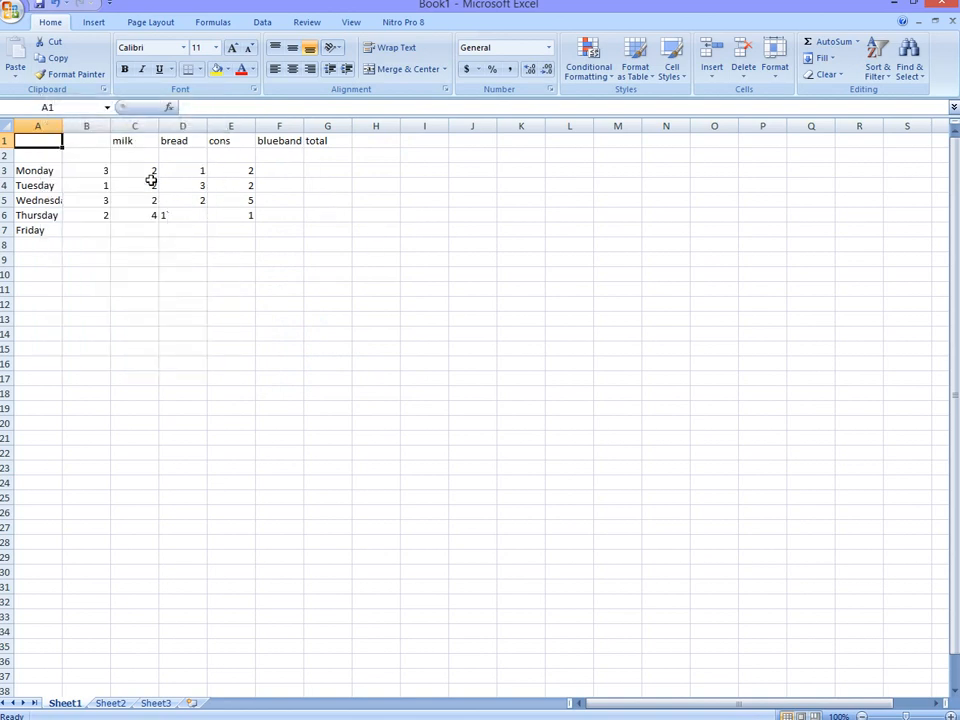
Move the heading cells C1:G1, from milk to total, one column left so they start at B1
{"action": "left_click", "coordinate": [89, 146]}
{"action": "left_click", "coordinate": [137, 142]}
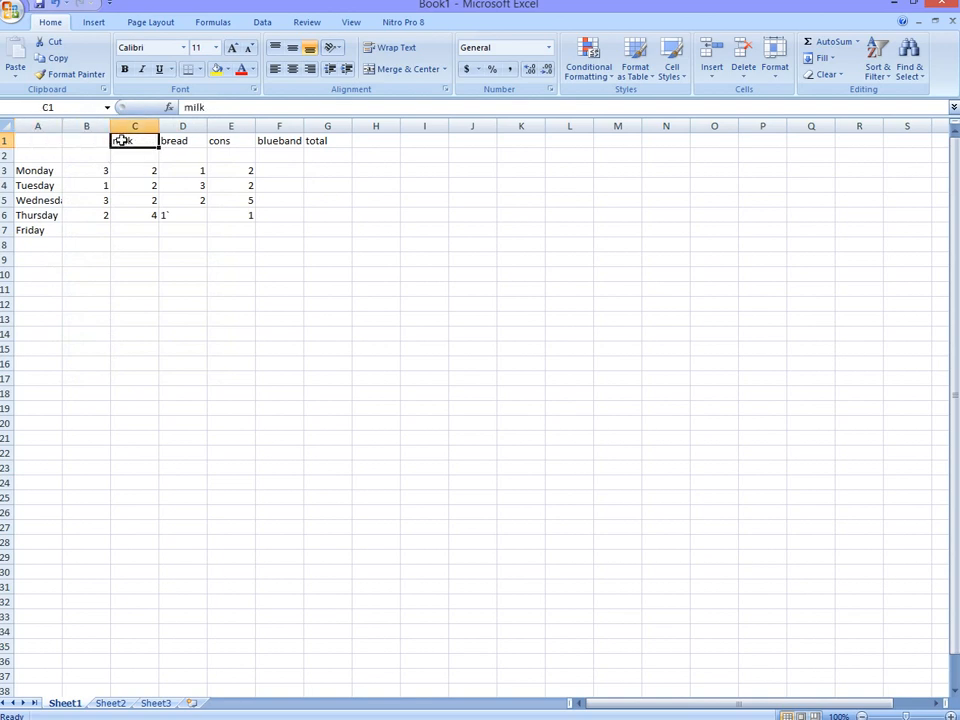
{"action": "left_click", "coordinate": [329, 140]}
{"action": "left_click_drag", "start_coordinate": [329, 140], "coordinate": [130, 142]}
{"action": "right_click", "coordinate": [132, 143]}
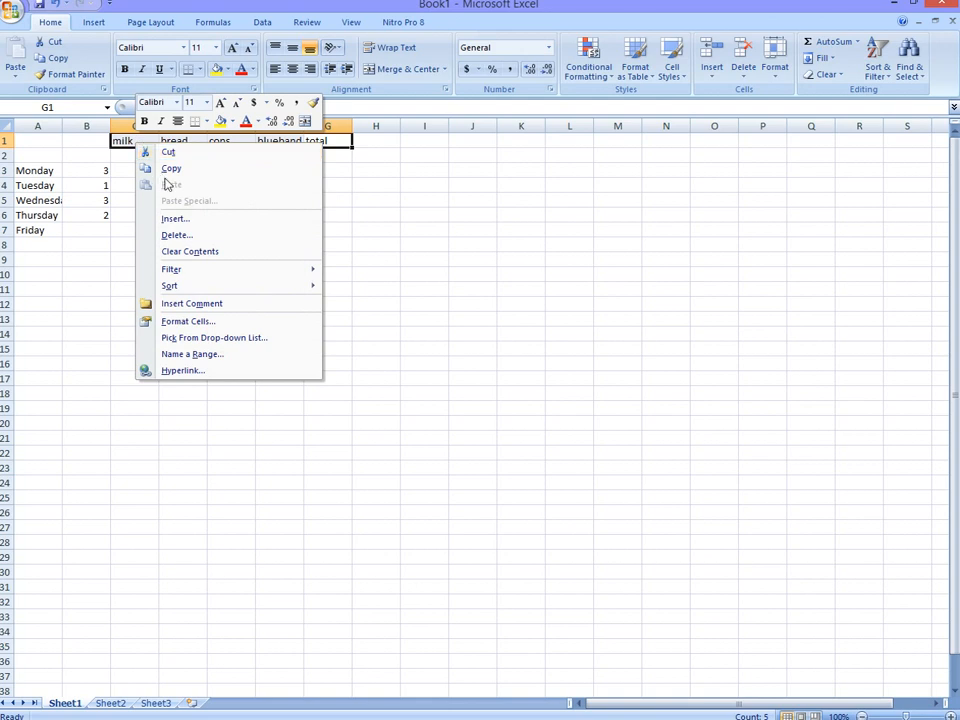
{"action": "left_click", "coordinate": [168, 152]}
{"action": "left_click", "coordinate": [88, 138]}
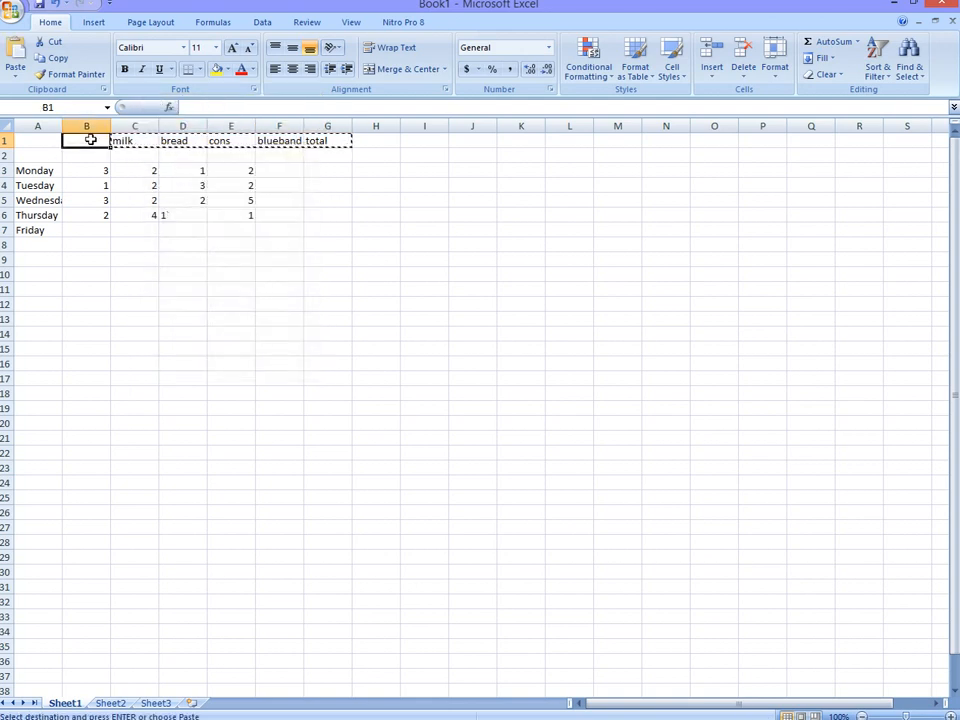
{"action": "right_click", "coordinate": [88, 139]}
{"action": "left_click", "coordinate": [100, 182]}
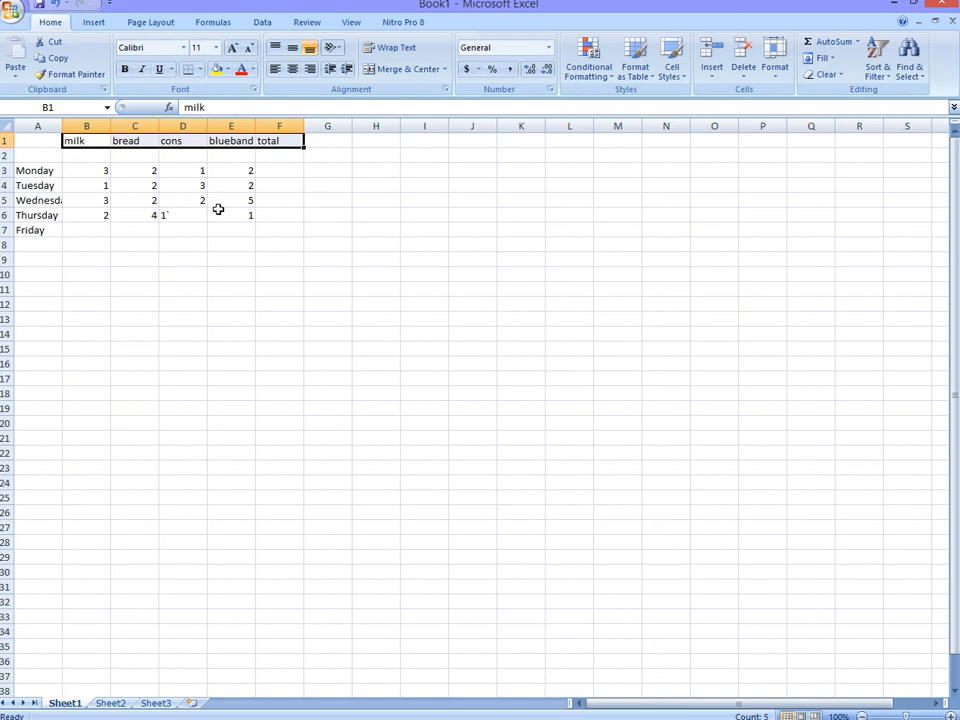
Add a Sunday row in row 2 with milk 3, bread 2, cons 5 and blueband 7
{"action": "left_click", "coordinate": [38, 155]}
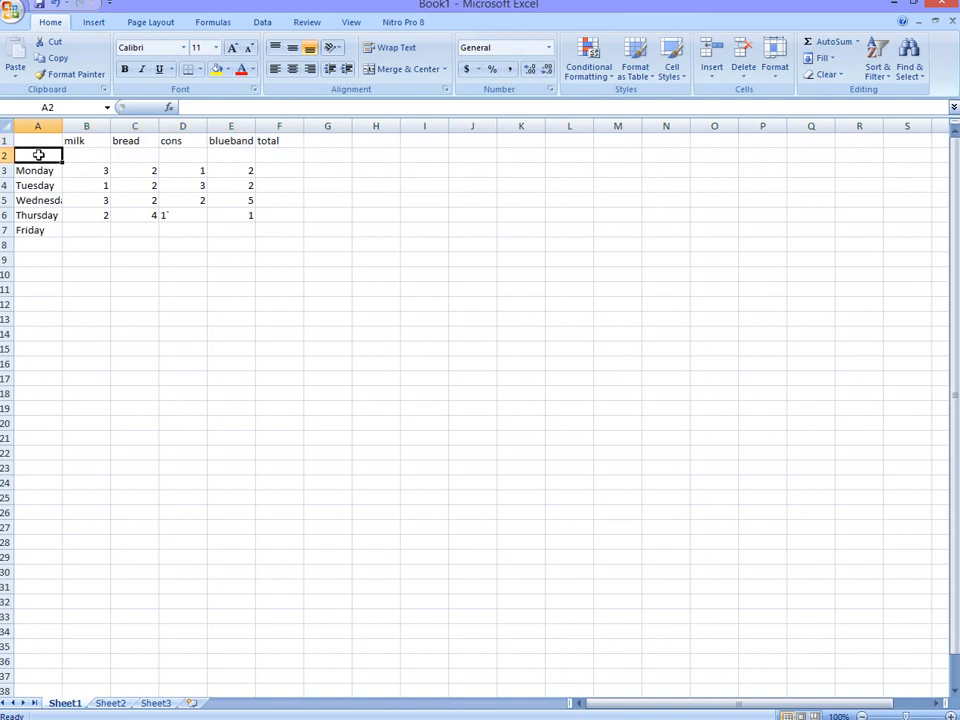
{"action": "type", "text": "s"}
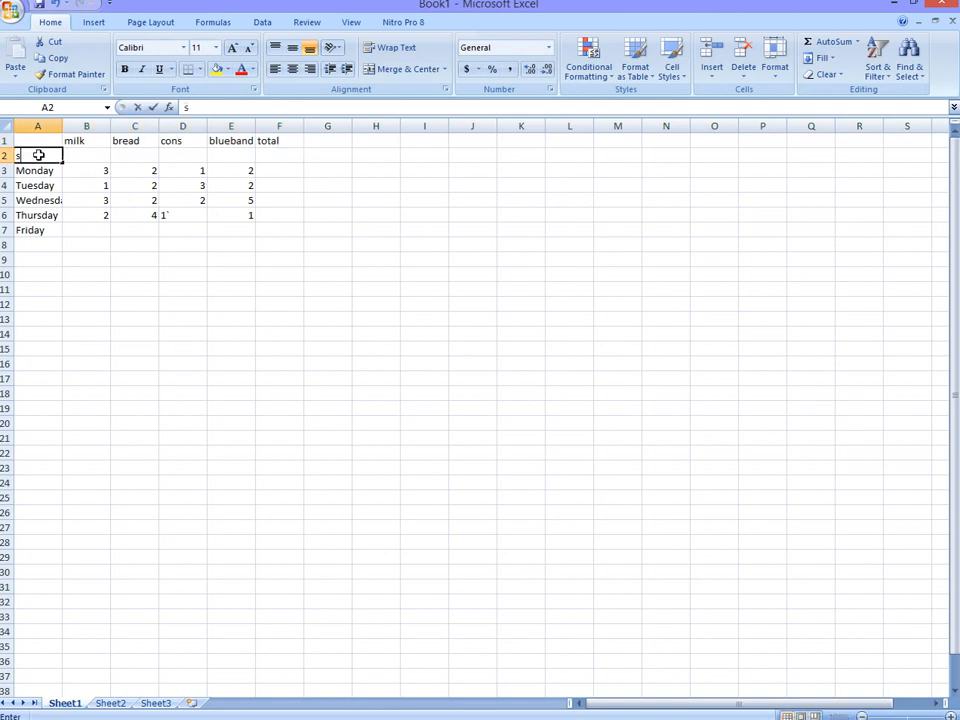
{"action": "type", "text": "unday"}
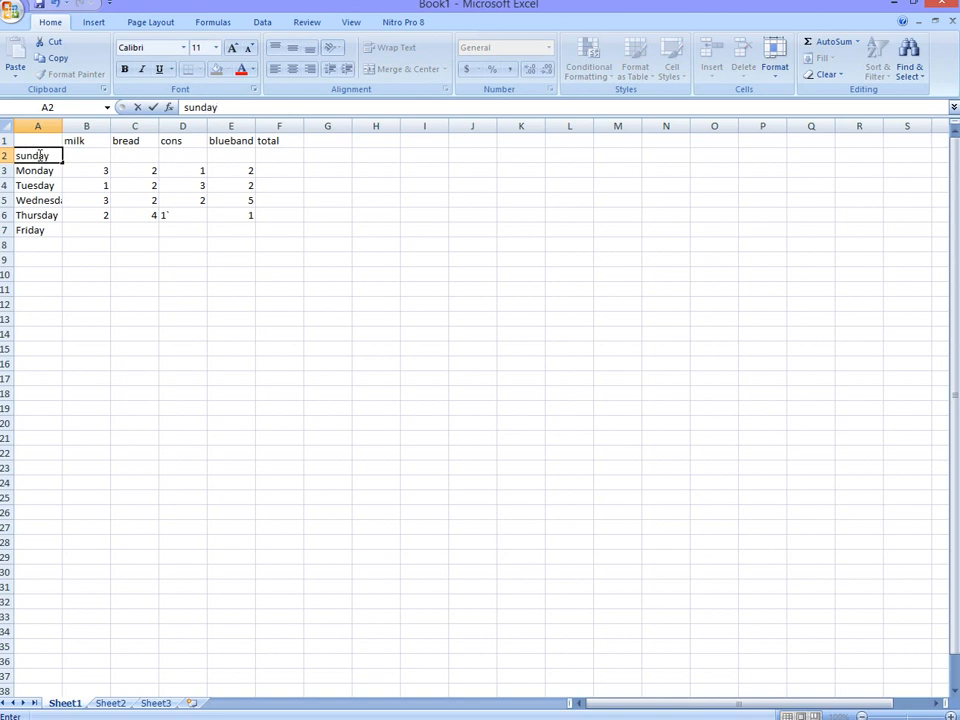
{"action": "left_click", "coordinate": [94, 157]}
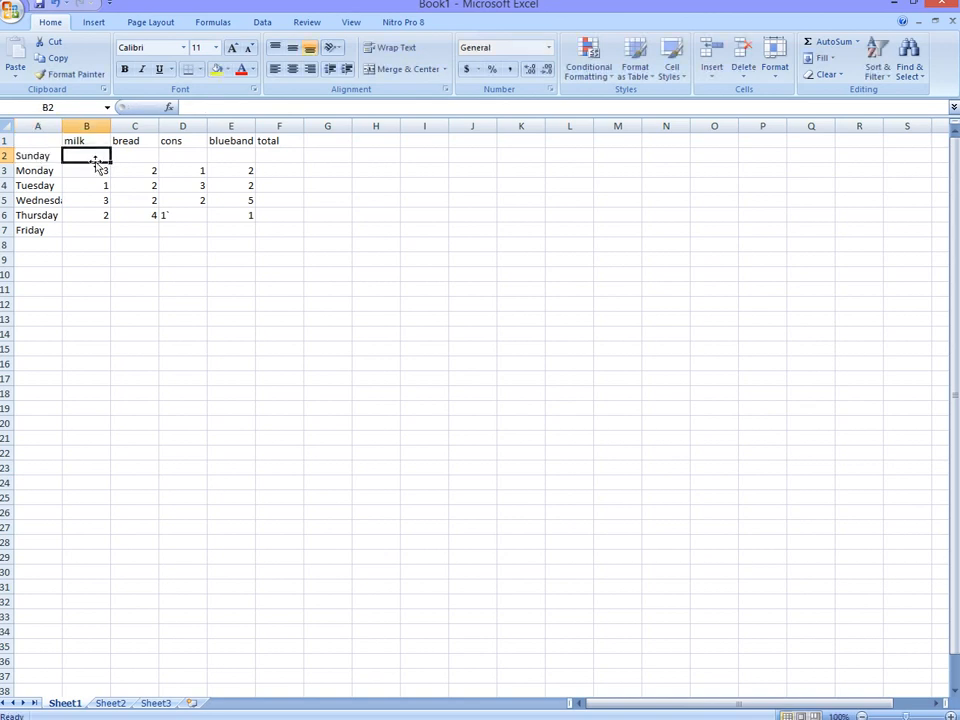
{"action": "type", "text": "3"}
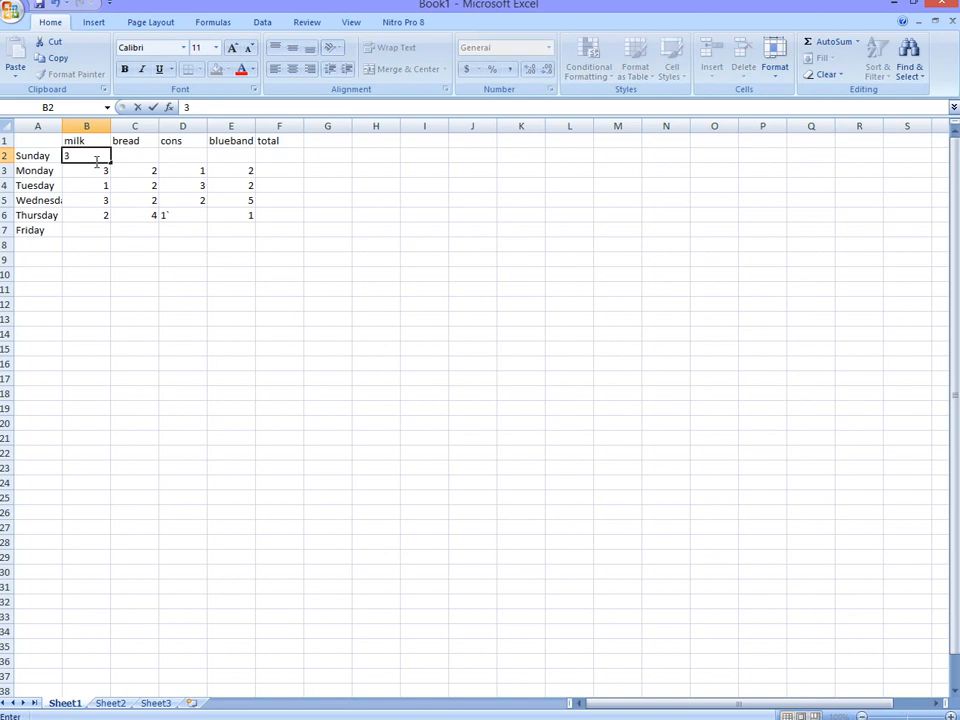
{"action": "left_click", "coordinate": [144, 168]}
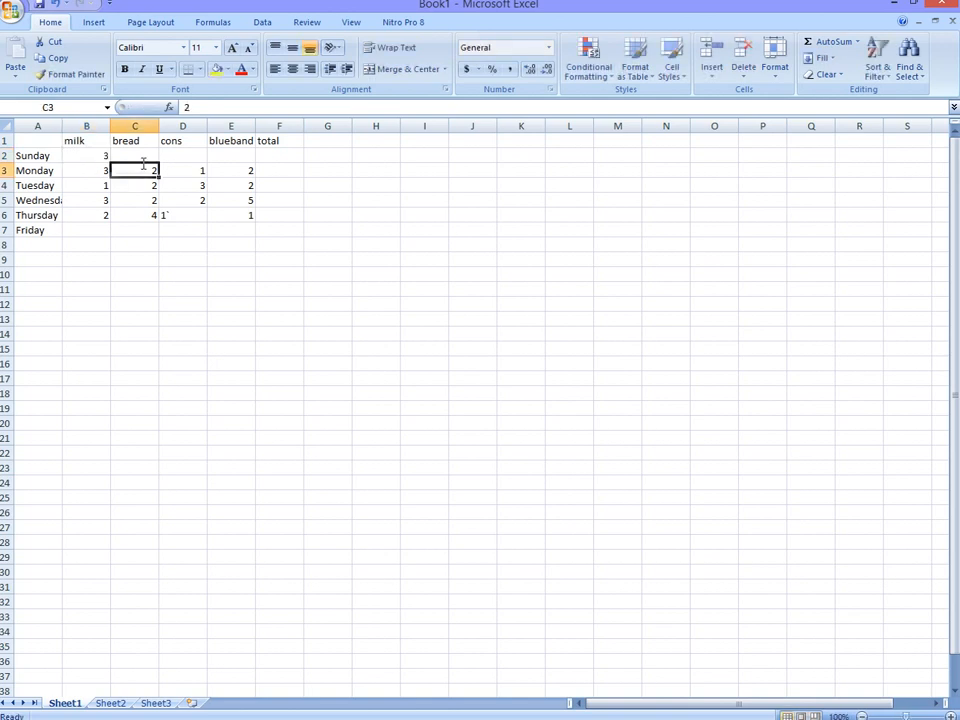
{"action": "left_click", "coordinate": [143, 153]}
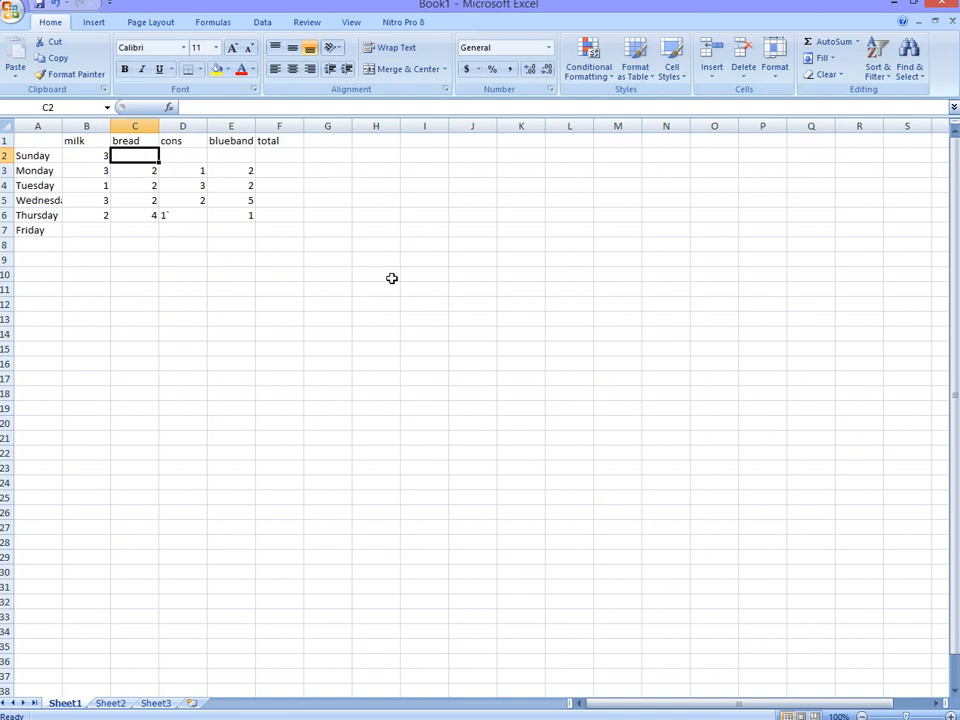
{"action": "type", "text": "2"}
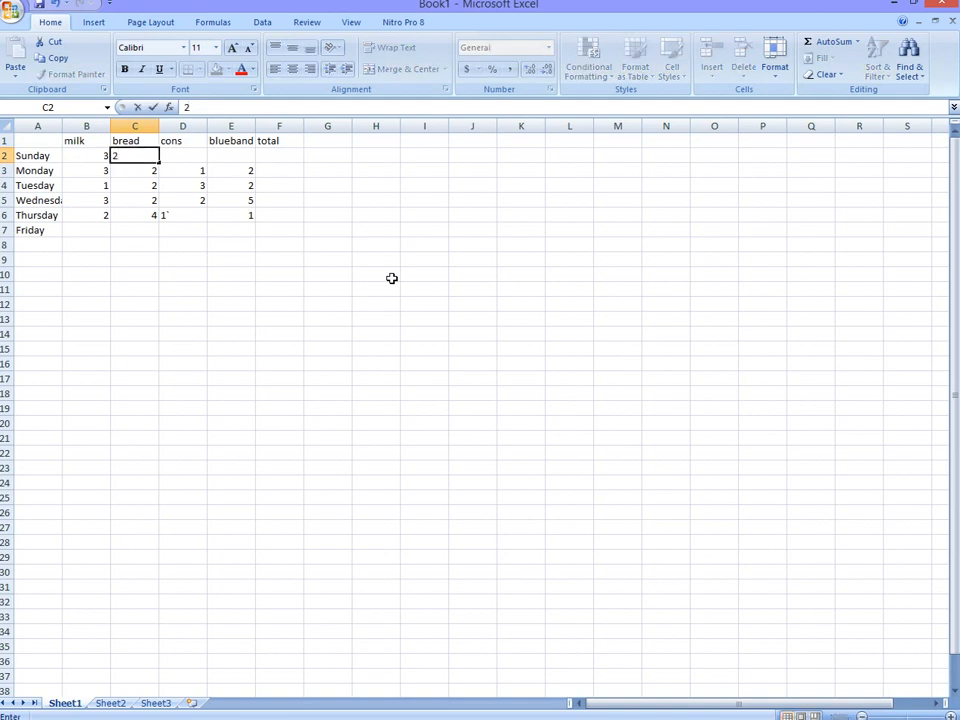
{"action": "left_click", "coordinate": [192, 157]}
{"action": "type", "text": "5"}
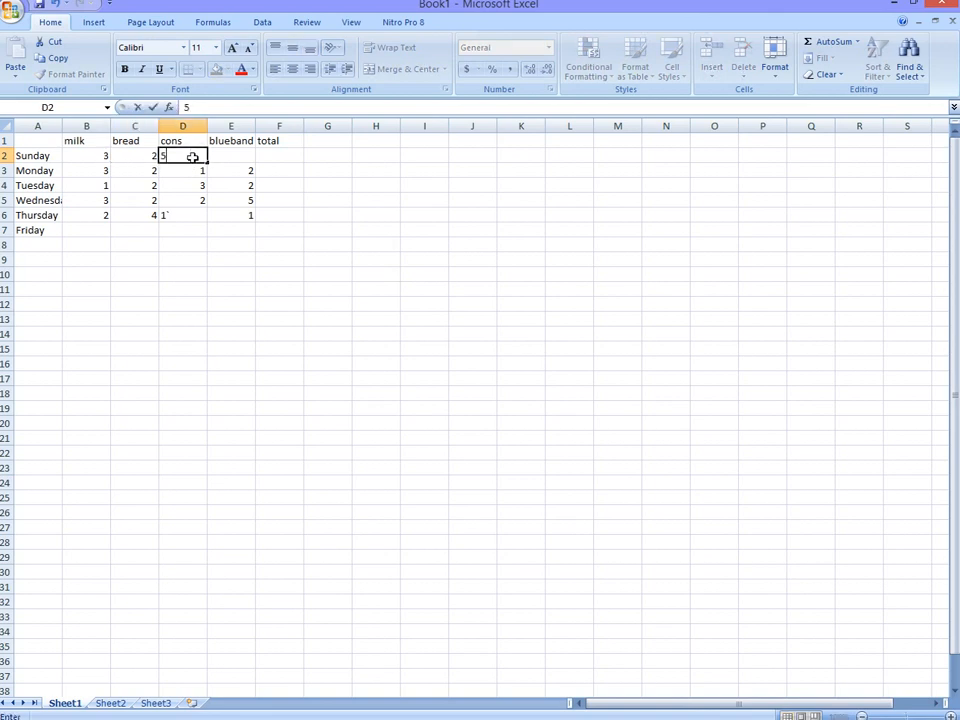
{"action": "left_click", "coordinate": [234, 155]}
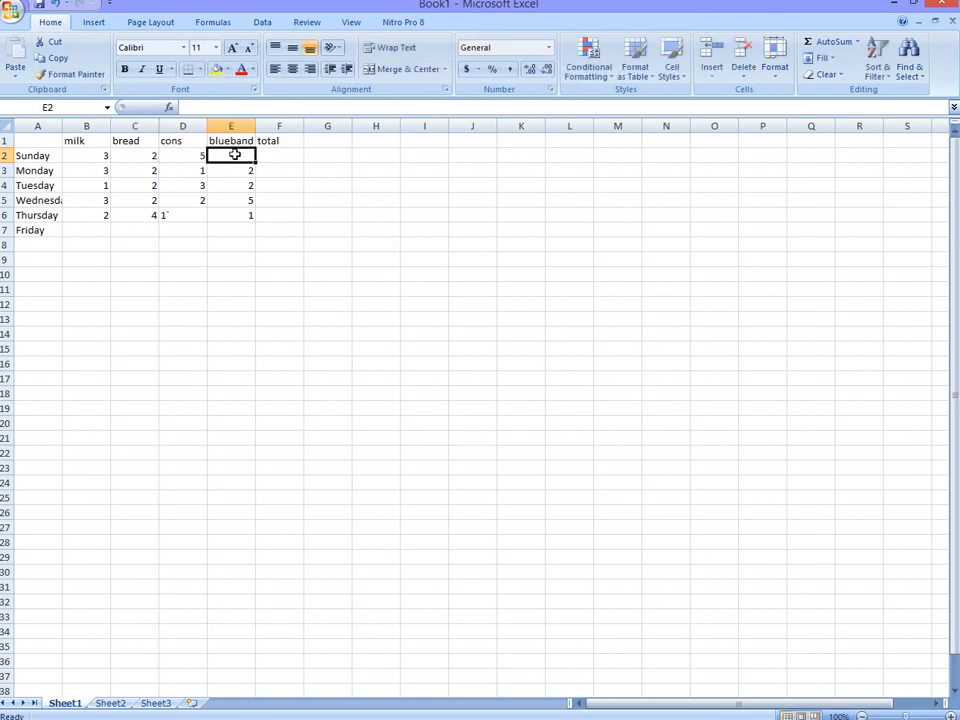
{"action": "type", "text": "7"}
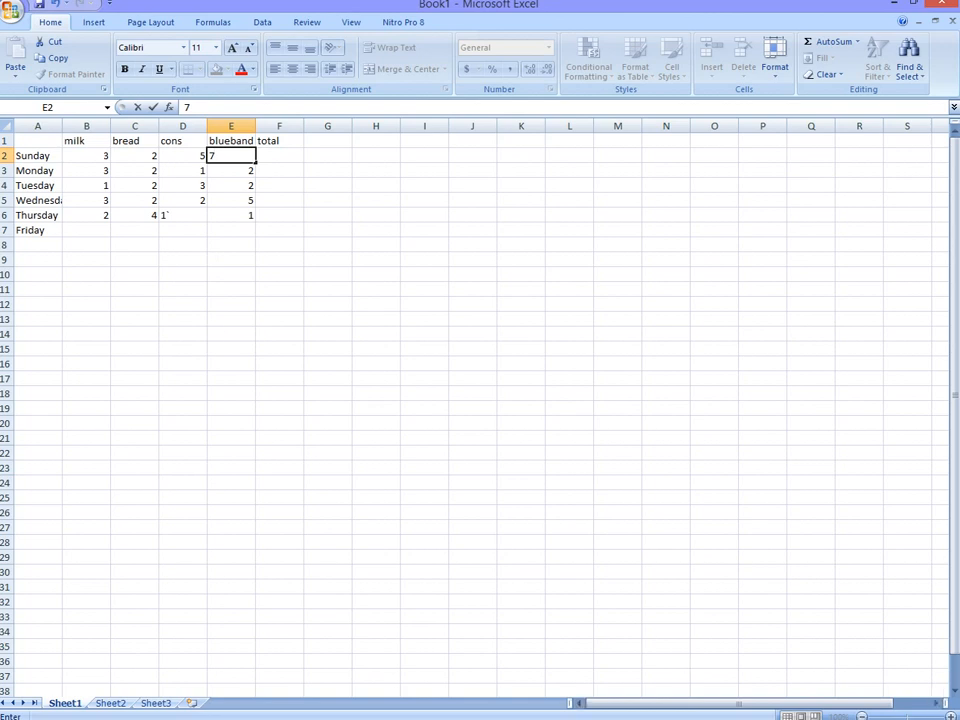
Search Windows for microsoft excel and launch Microsoft Office Excel 2007
{"action": "mouse_move", "coordinate": [958, 718]}
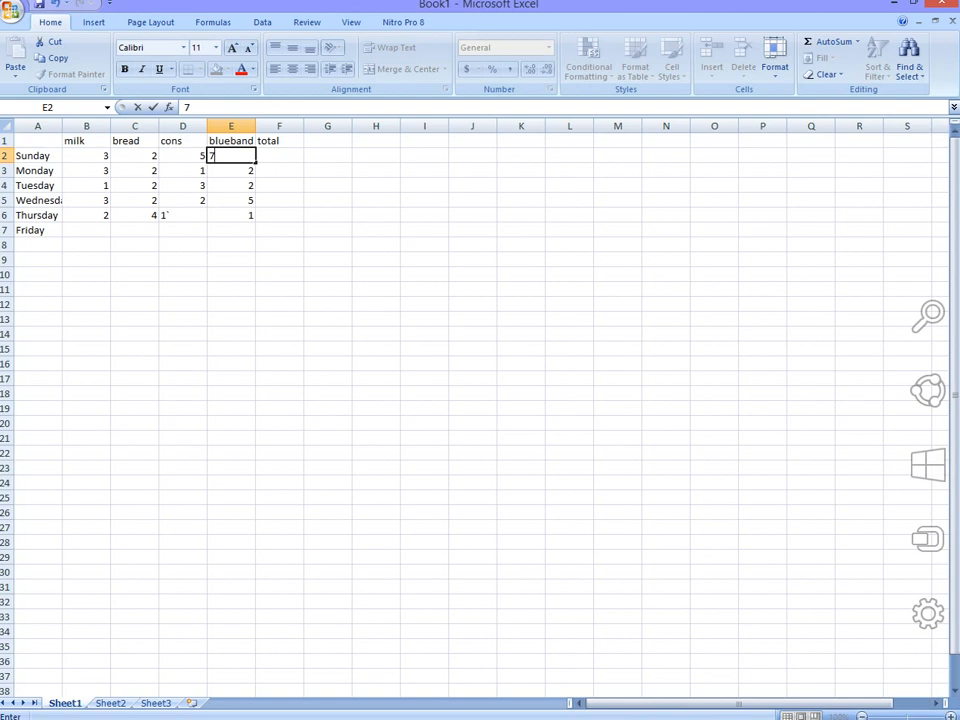
{"action": "mouse_move", "coordinate": [955, 318]}
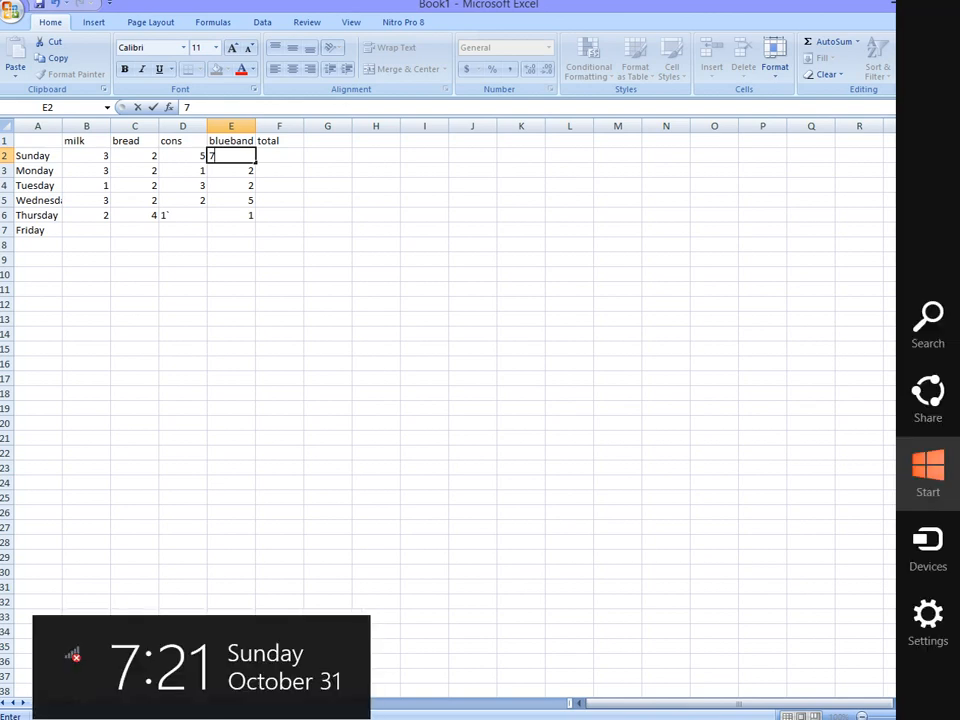
{"action": "left_click", "coordinate": [930, 320]}
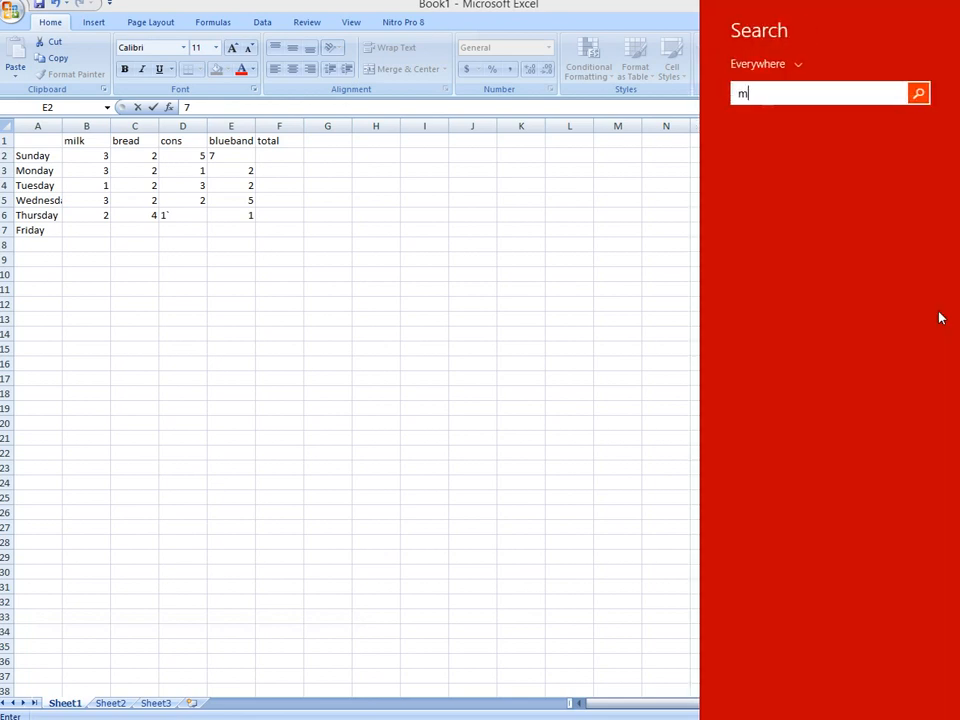
{"action": "type", "text": "microsoft"}
{"action": "type", "text": "excel"}
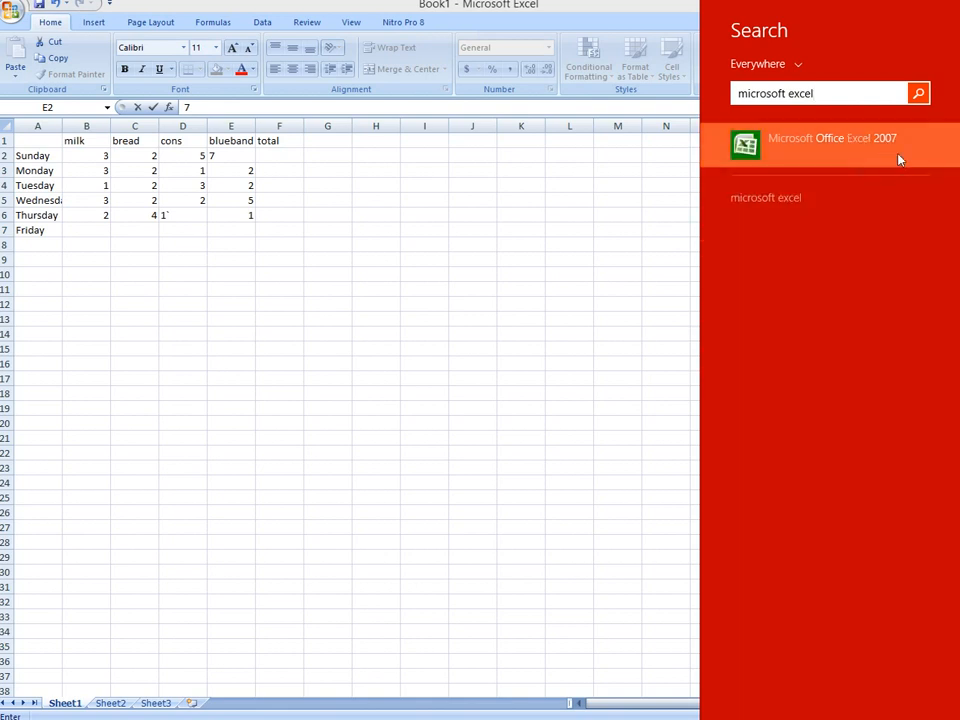
{"action": "left_click", "coordinate": [838, 157]}
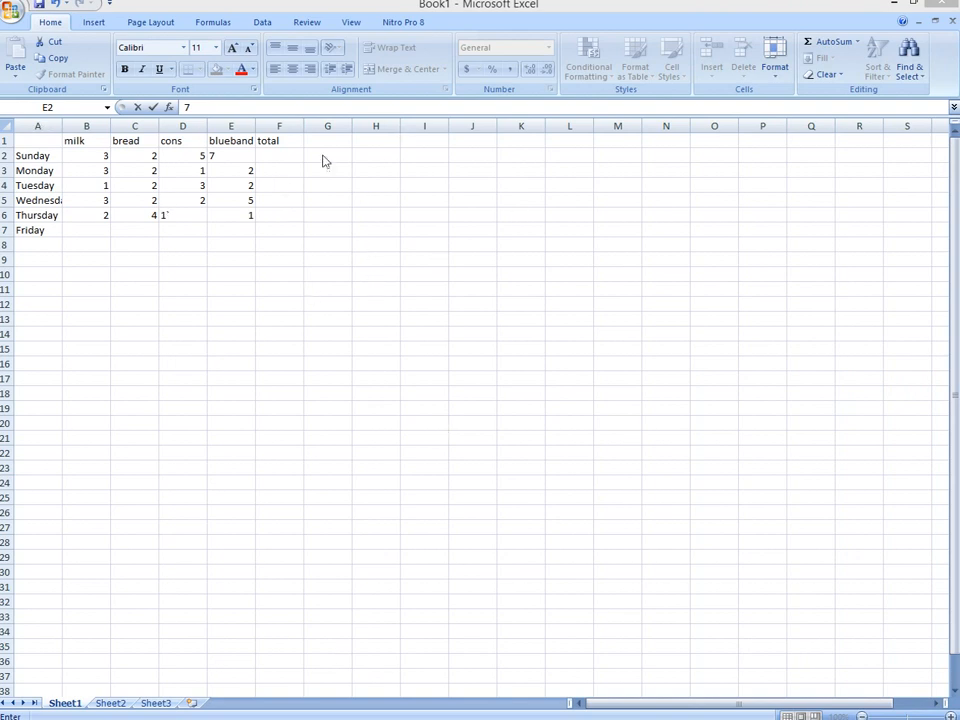
{"action": "left_click", "coordinate": [12, 12]}
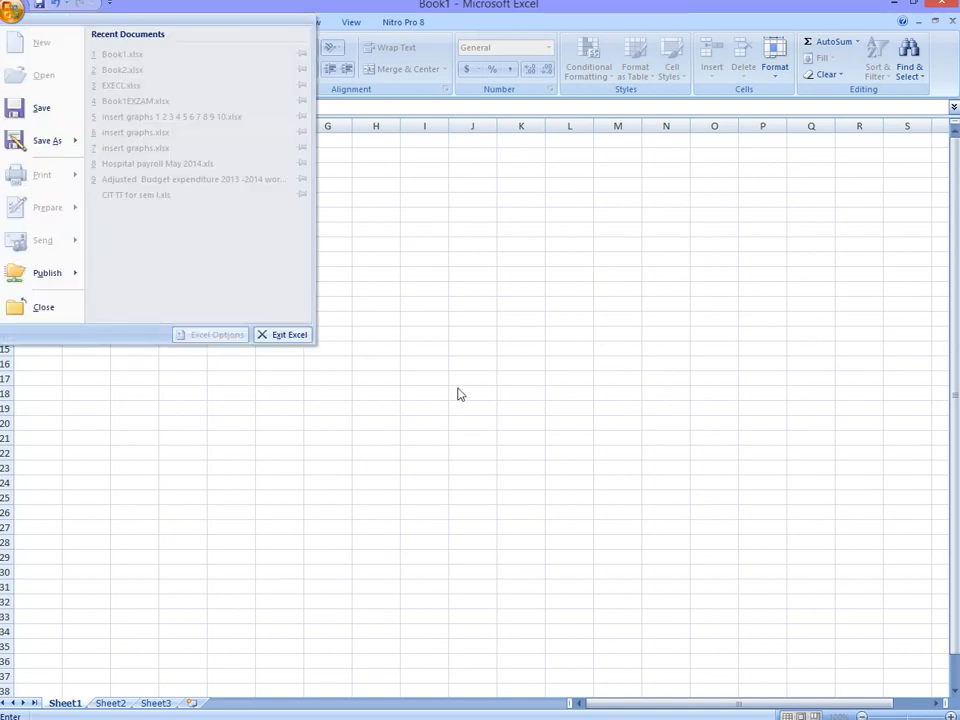
{"action": "left_click", "coordinate": [632, 385]}
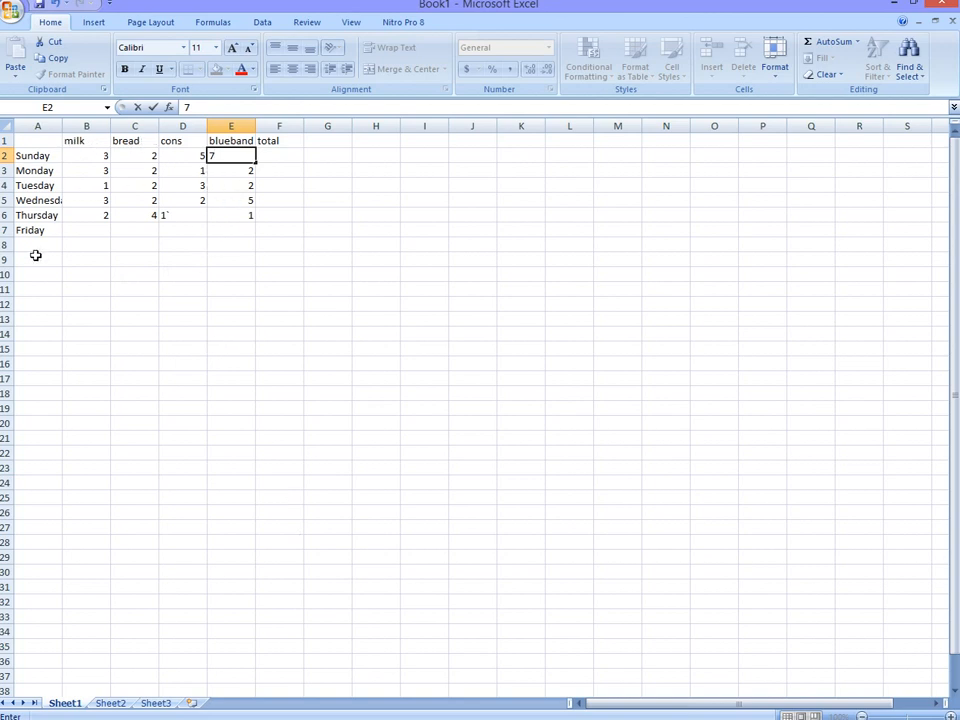
Fill the heading row A1:F1 with black from the theme colors
{"action": "left_click_drag", "start_coordinate": [34, 255], "coordinate": [260, 141]}
{"action": "left_click", "coordinate": [30, 141]}
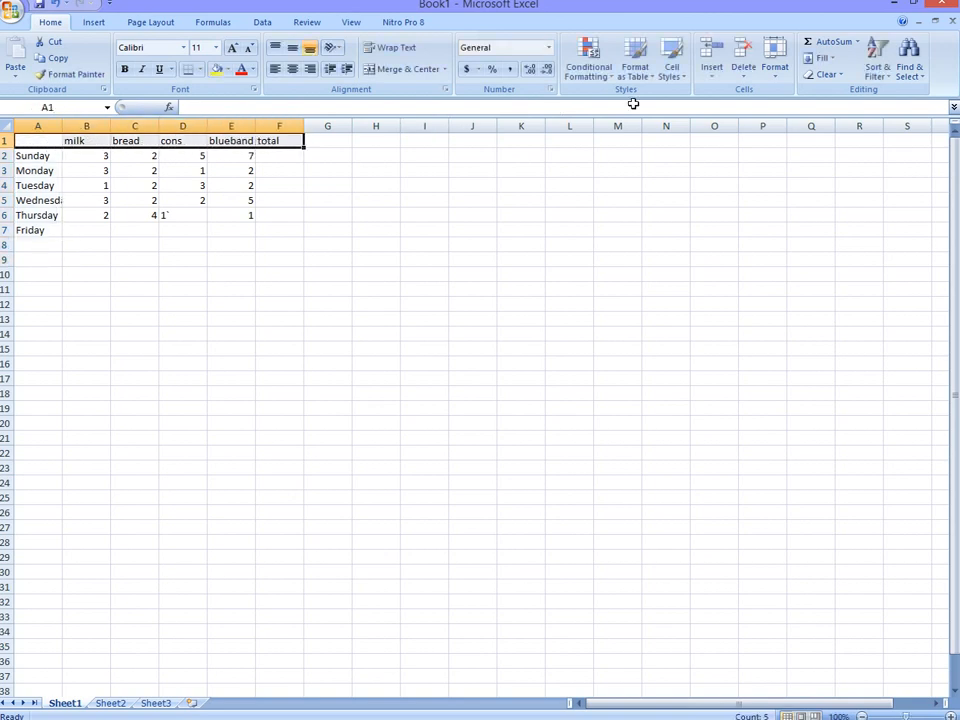
{"action": "left_click", "coordinate": [229, 70]}
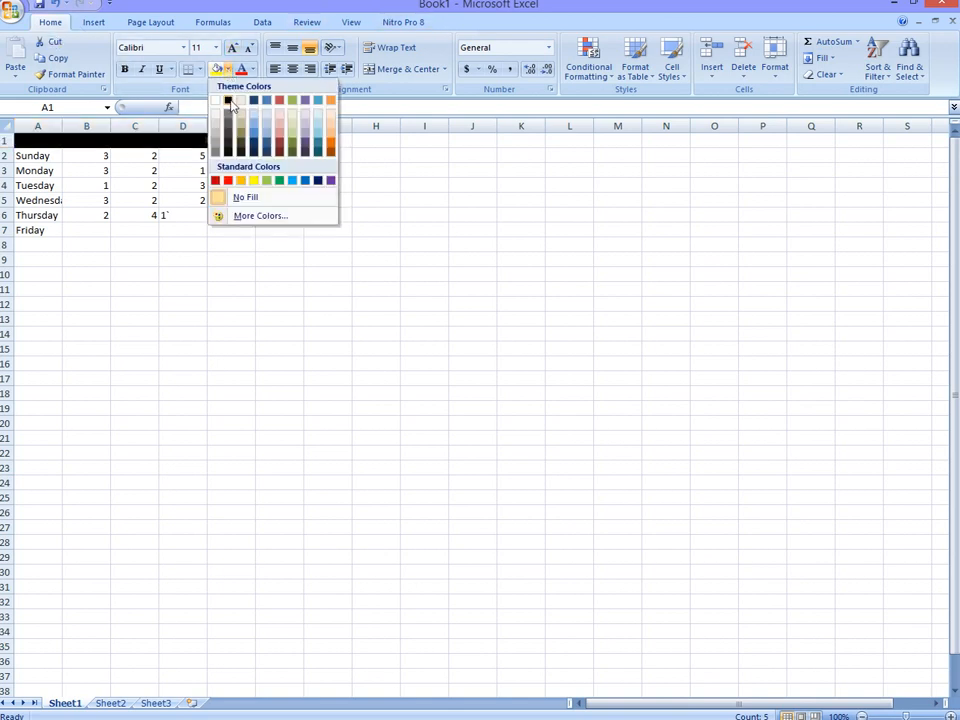
{"action": "left_click", "coordinate": [229, 101]}
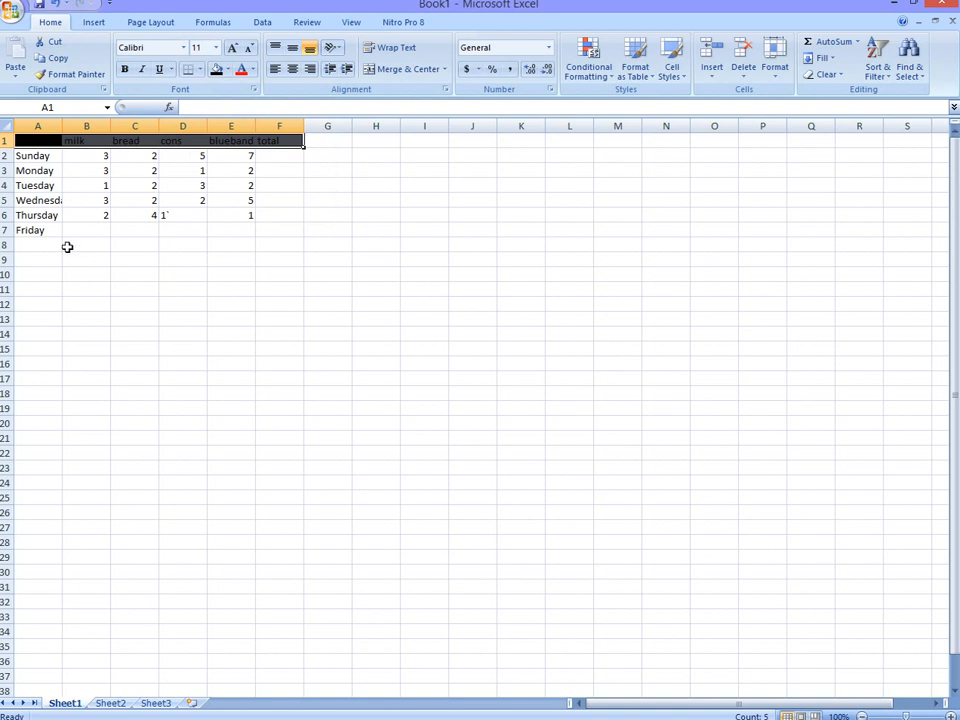
Apply the same black fill to the day column, cells A1:A8
{"action": "left_click_drag", "start_coordinate": [30, 243], "coordinate": [40, 138]}
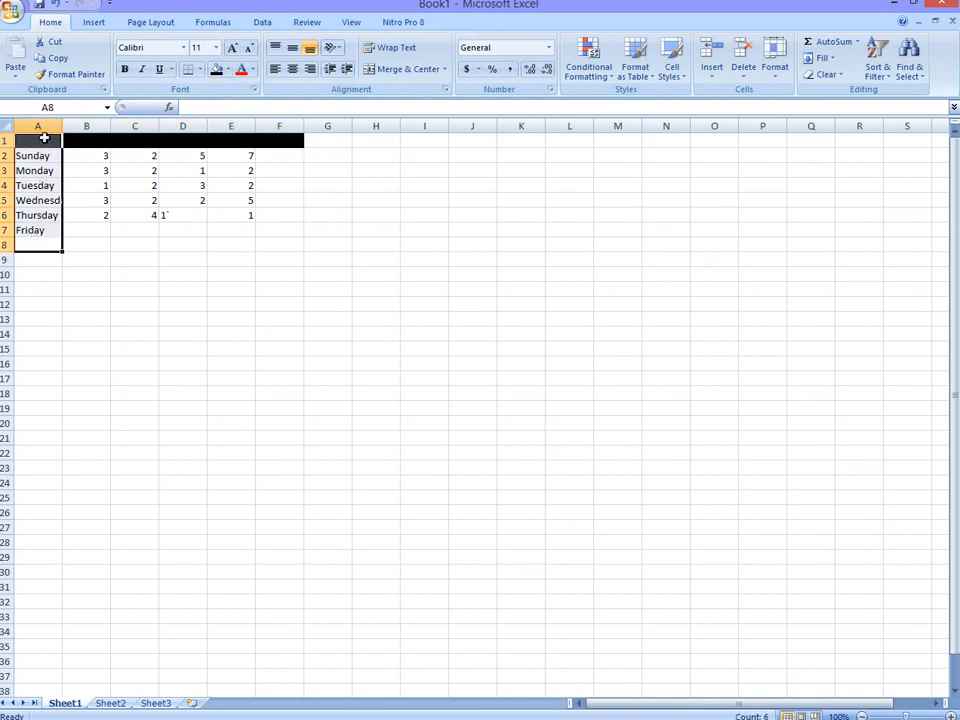
{"action": "left_click", "coordinate": [214, 70]}
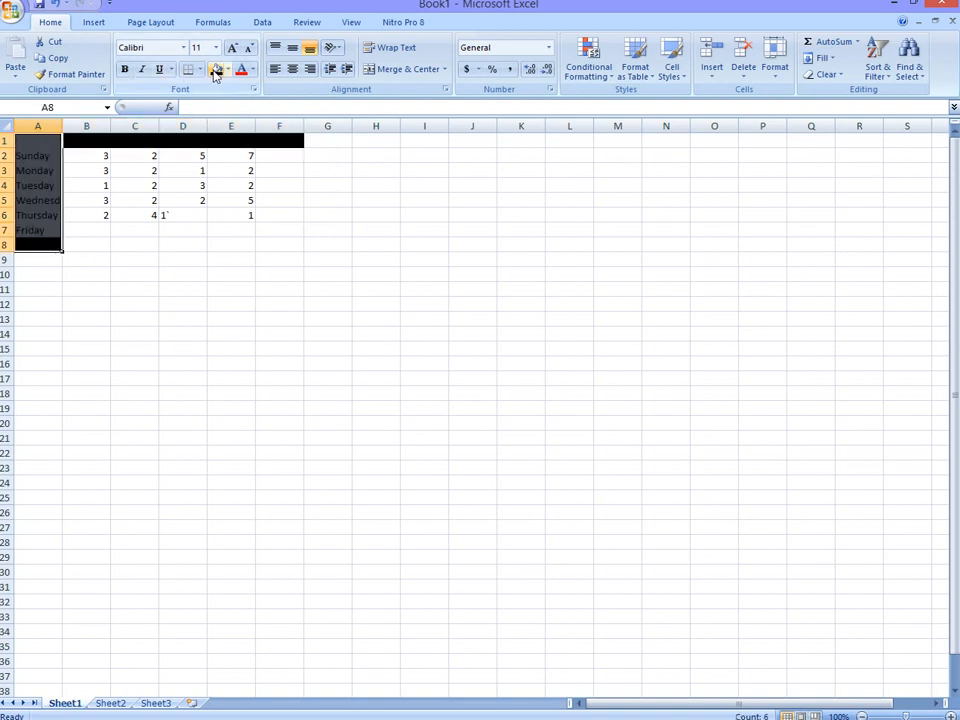
{"action": "left_click", "coordinate": [210, 201]}
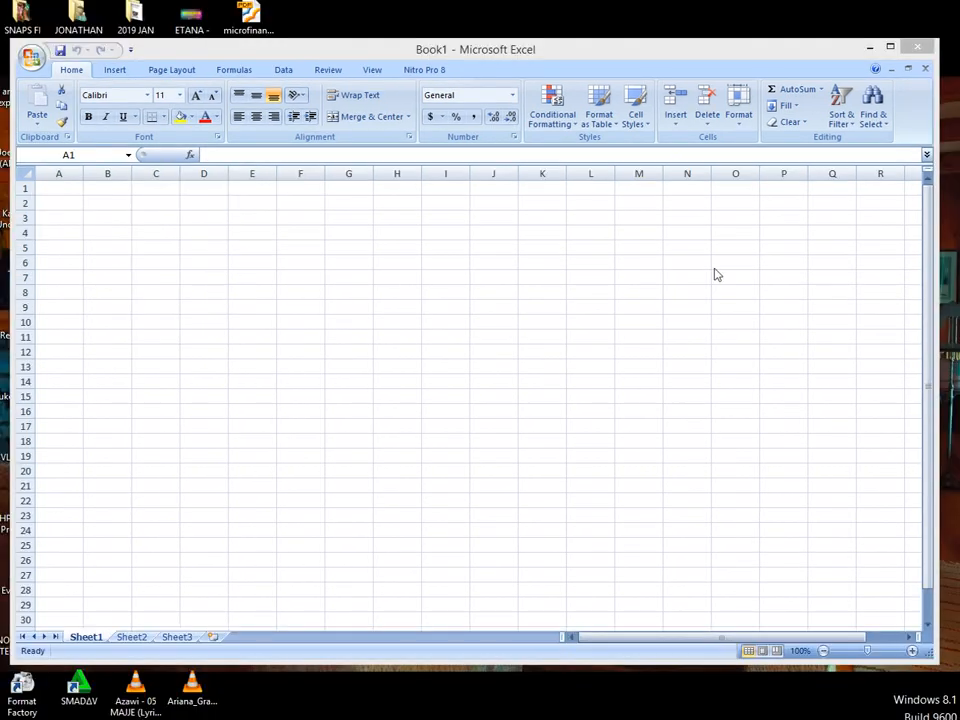
Maximize the blank workbook's window and select single cells A3, A1 and B1, followed by the row range A1:C1
{"action": "left_click", "coordinate": [891, 48]}
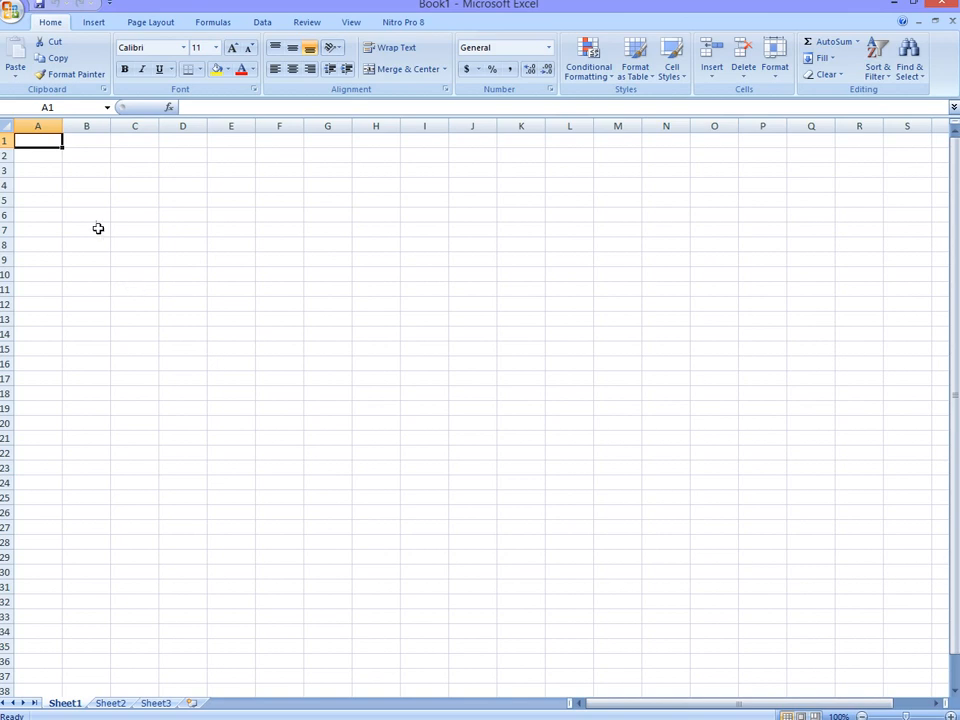
{"action": "left_click", "coordinate": [56, 165]}
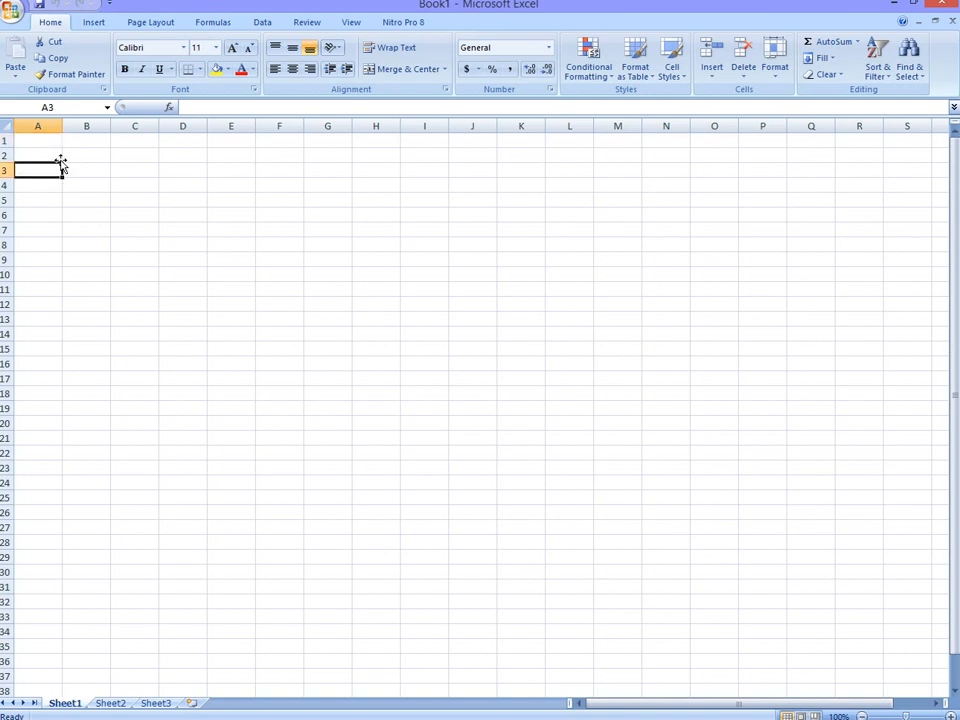
{"action": "left_click", "coordinate": [50, 144]}
{"action": "left_click", "coordinate": [86, 143]}
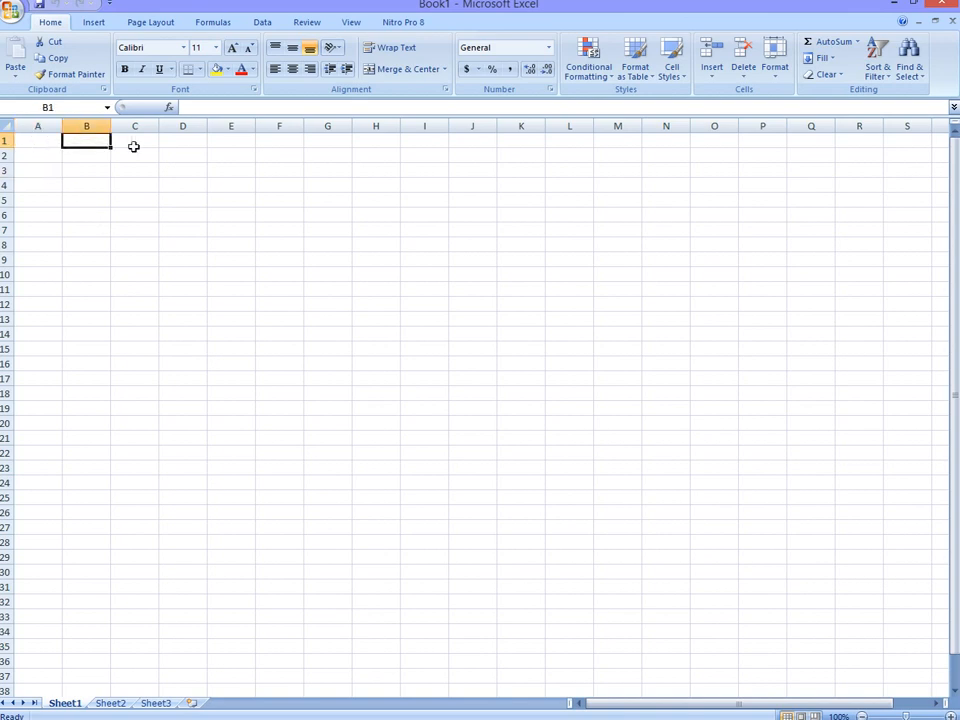
{"action": "left_click_drag", "start_coordinate": [81, 514], "coordinate": [126, 143]}
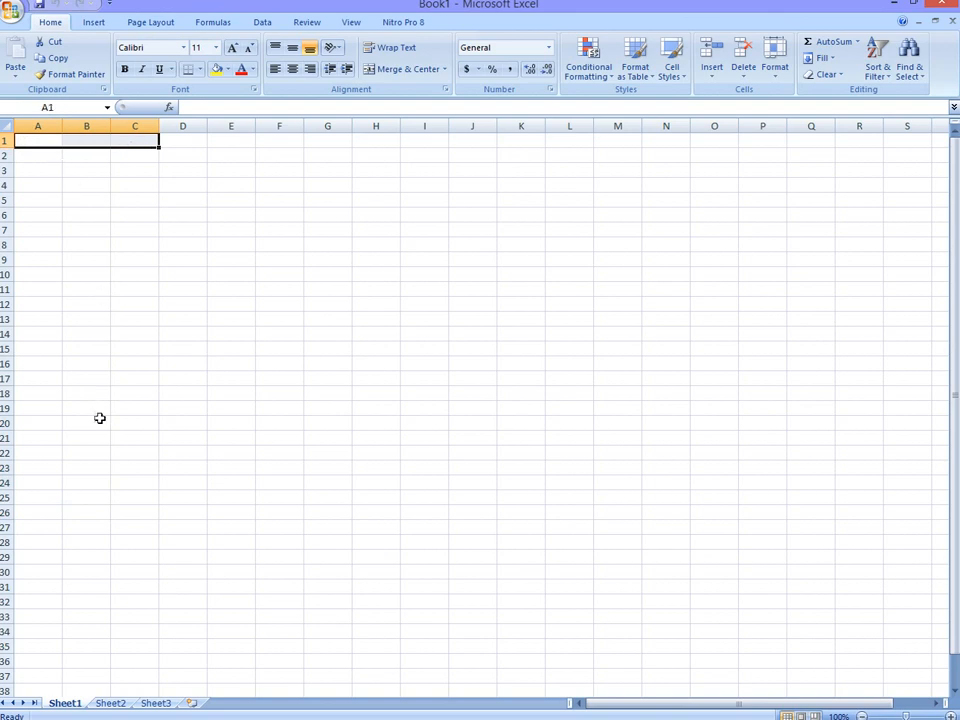
Practise selecting cell ranges: B1:B22 down a column, the block A1:AC6, and L13:T14 across two rows
{"action": "left_click_drag", "start_coordinate": [88, 454], "coordinate": [93, 136]}
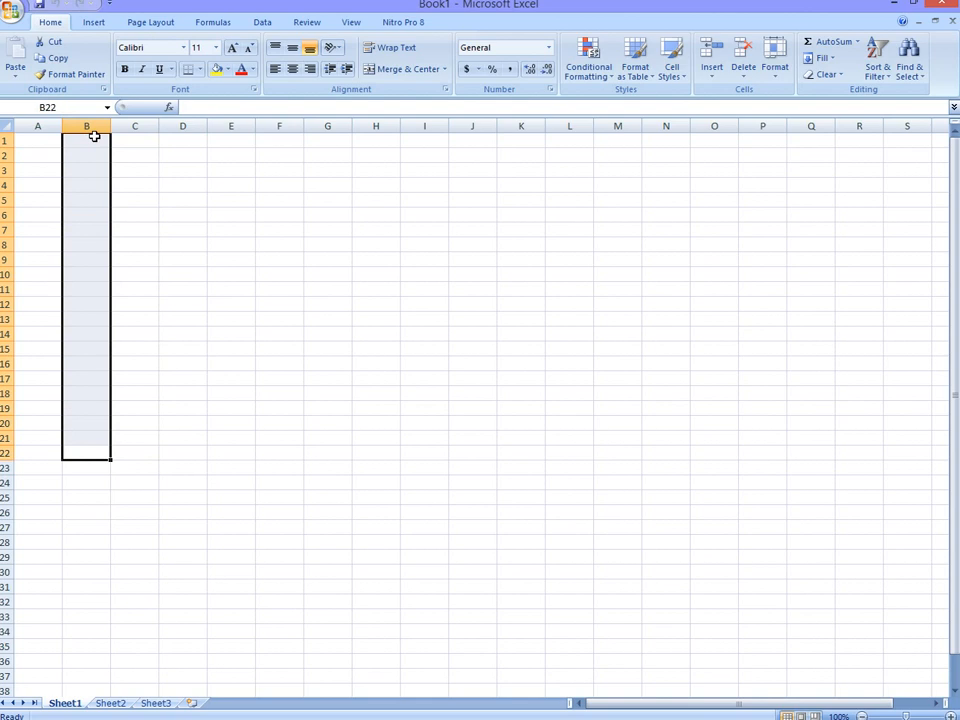
{"action": "left_click_drag", "start_coordinate": [25, 144], "coordinate": [900, 230]}
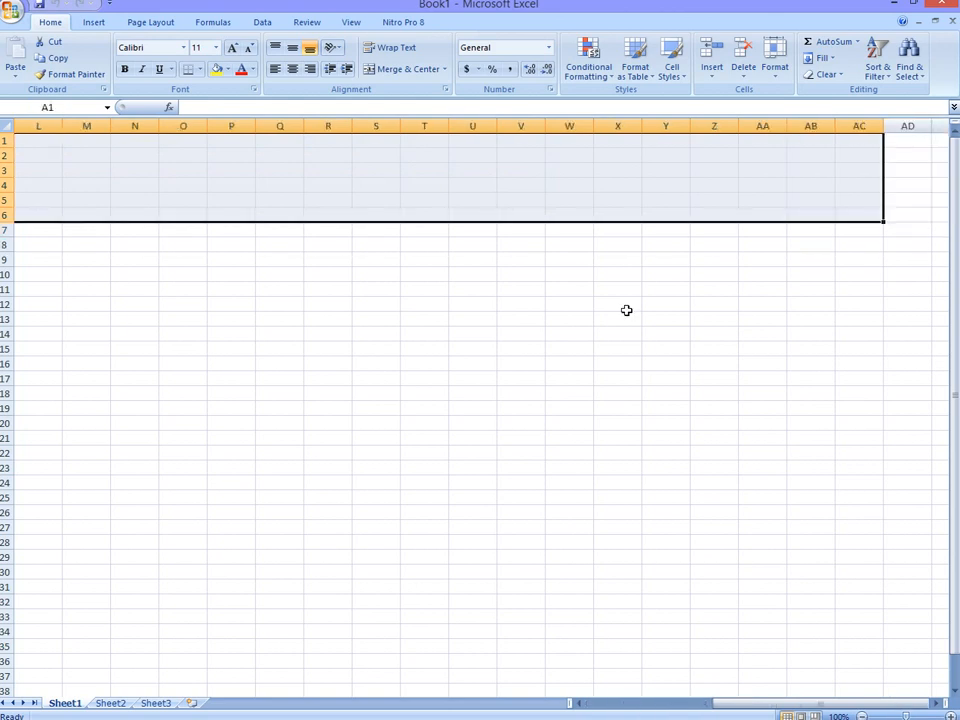
{"action": "left_click_drag", "start_coordinate": [172, 505], "coordinate": [169, 214]}
{"action": "left_click_drag", "start_coordinate": [43, 326], "coordinate": [421, 317]}
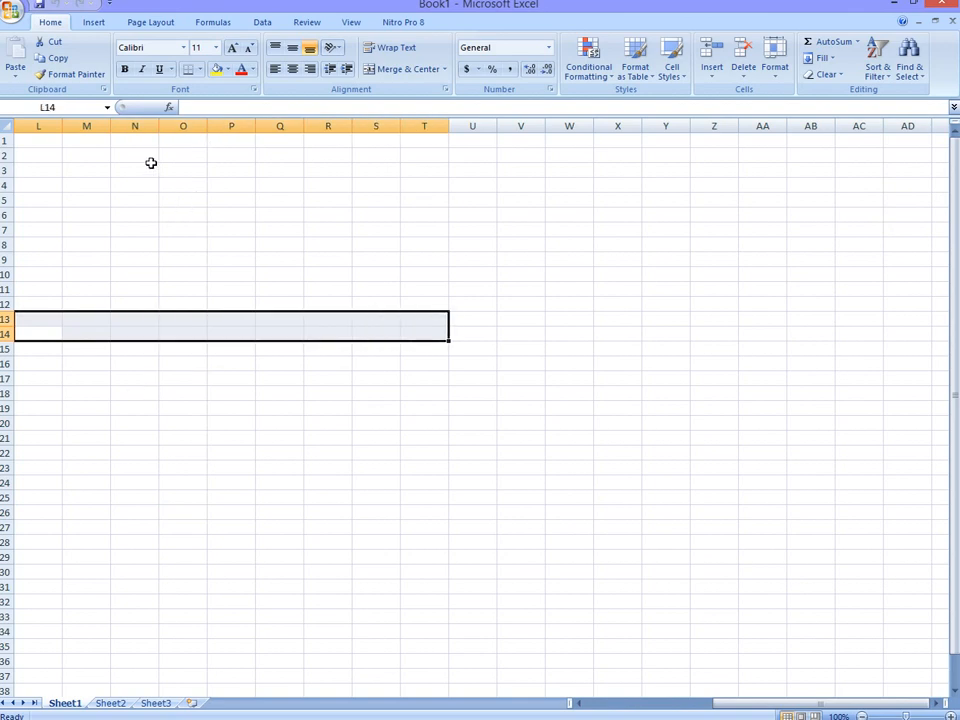
Practise selecting cells while working back to column A: M3, I11:O11, E5:I6 and A10:D11
{"action": "left_click", "coordinate": [86, 174]}
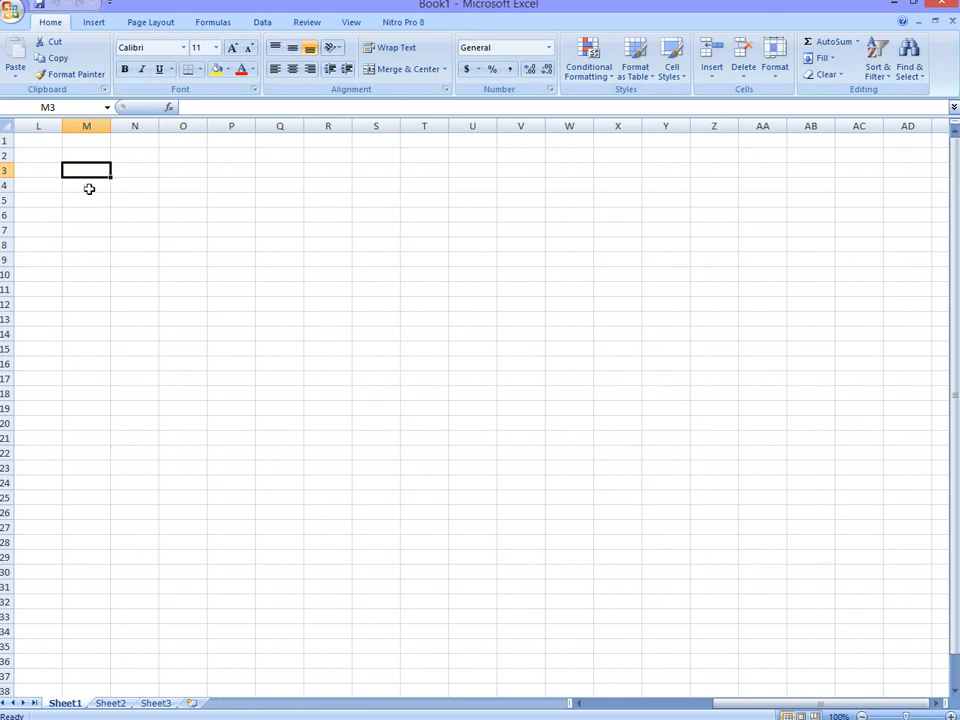
{"action": "left_click_drag", "start_coordinate": [193, 294], "coordinate": [62, 289]}
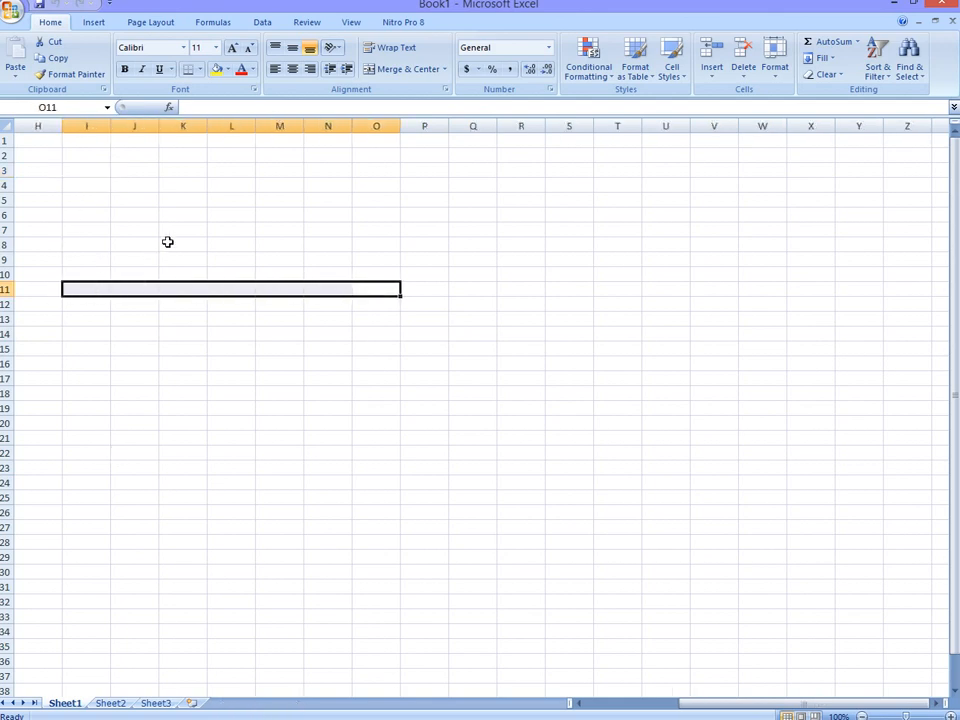
{"action": "left_click_drag", "start_coordinate": [167, 242], "coordinate": [64, 244]}
{"action": "left_click_drag", "start_coordinate": [247, 205], "coordinate": [26, 212]}
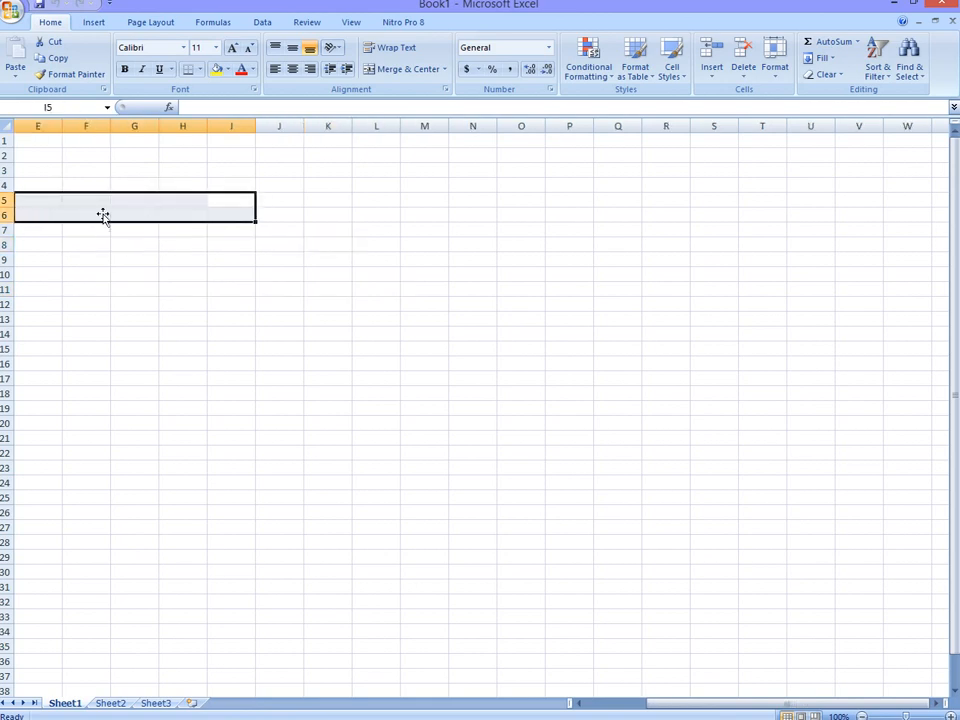
{"action": "left_click_drag", "start_coordinate": [154, 173], "coordinate": [4, 186]}
{"action": "left_click_drag", "start_coordinate": [180, 303], "coordinate": [6, 298]}
{"action": "left_click_drag", "start_coordinate": [134, 271], "coordinate": [8, 290]}
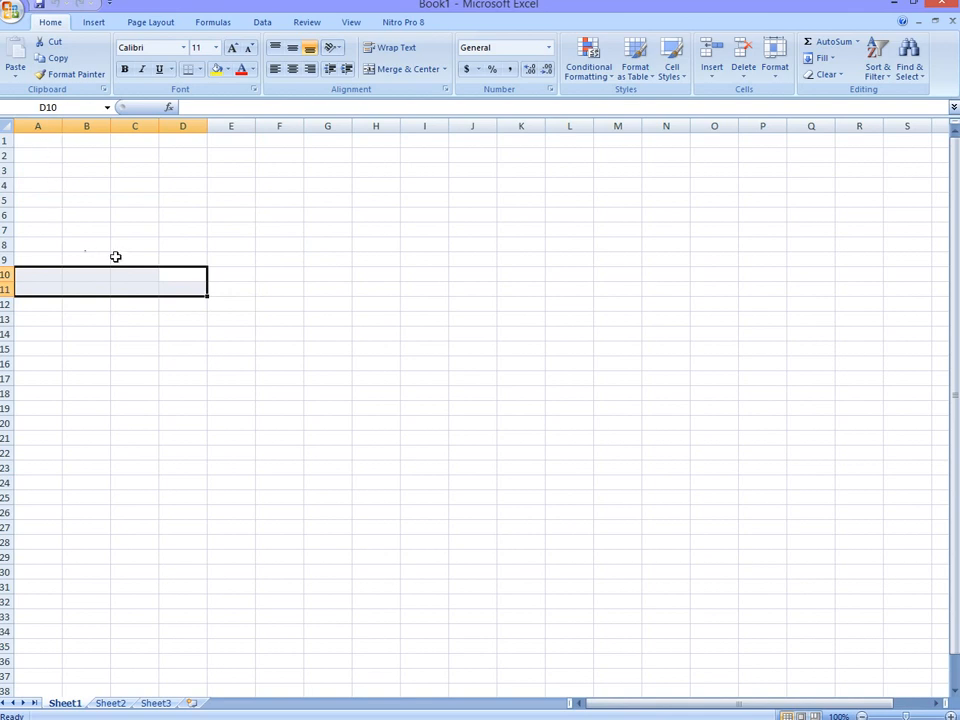
Select cell C9, point out its cell reference and place the cursor in its formula bar
{"action": "left_click", "coordinate": [134, 258]}
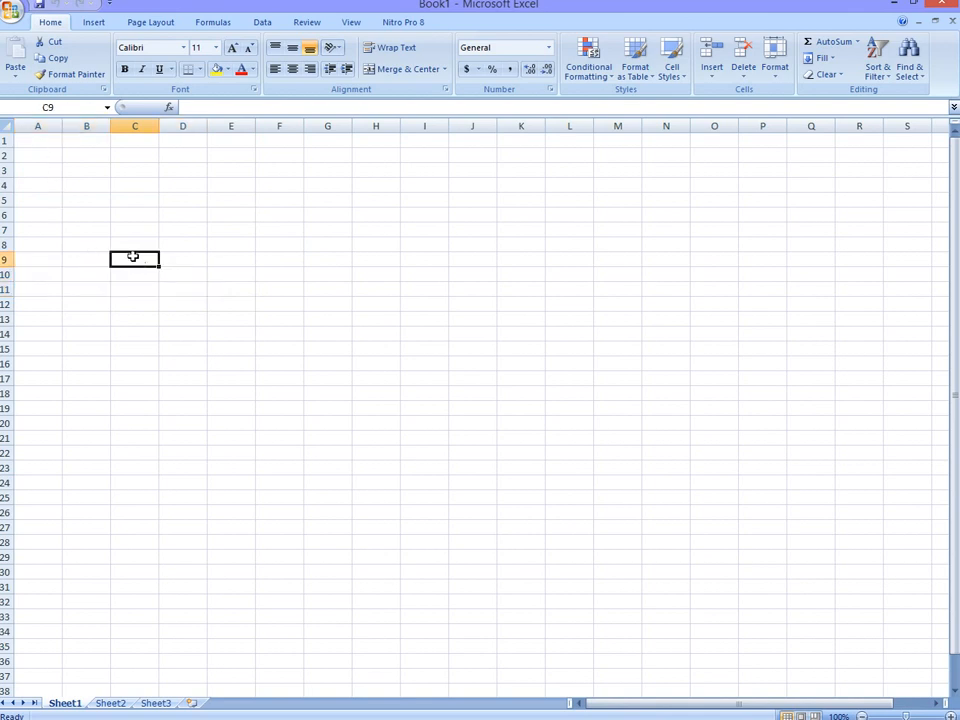
{"action": "left_click", "coordinate": [50, 107]}
{"action": "left_click", "coordinate": [195, 107]}
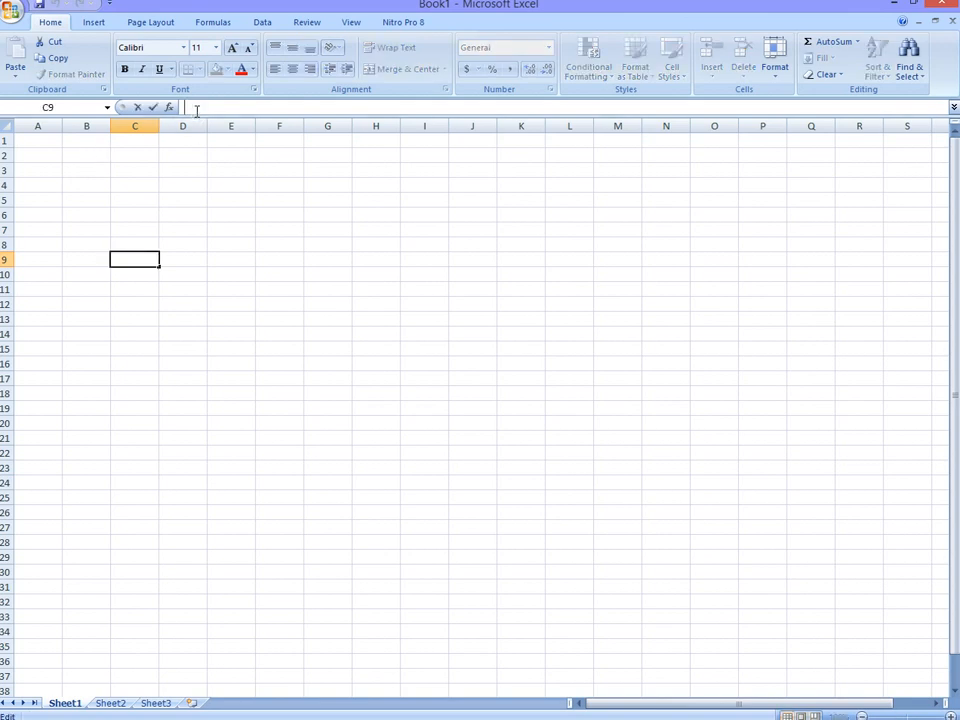
Enter the item headings milk, bread, cons and blueband across cells B2:E2
{"action": "left_click", "coordinate": [75, 156]}
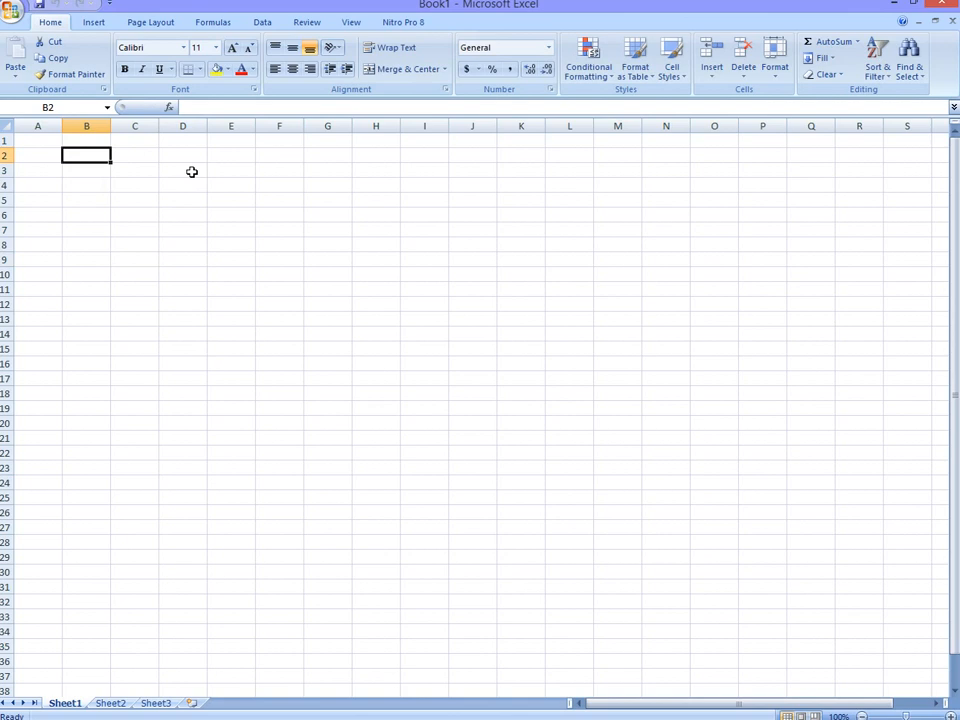
{"action": "type", "text": "milk"}
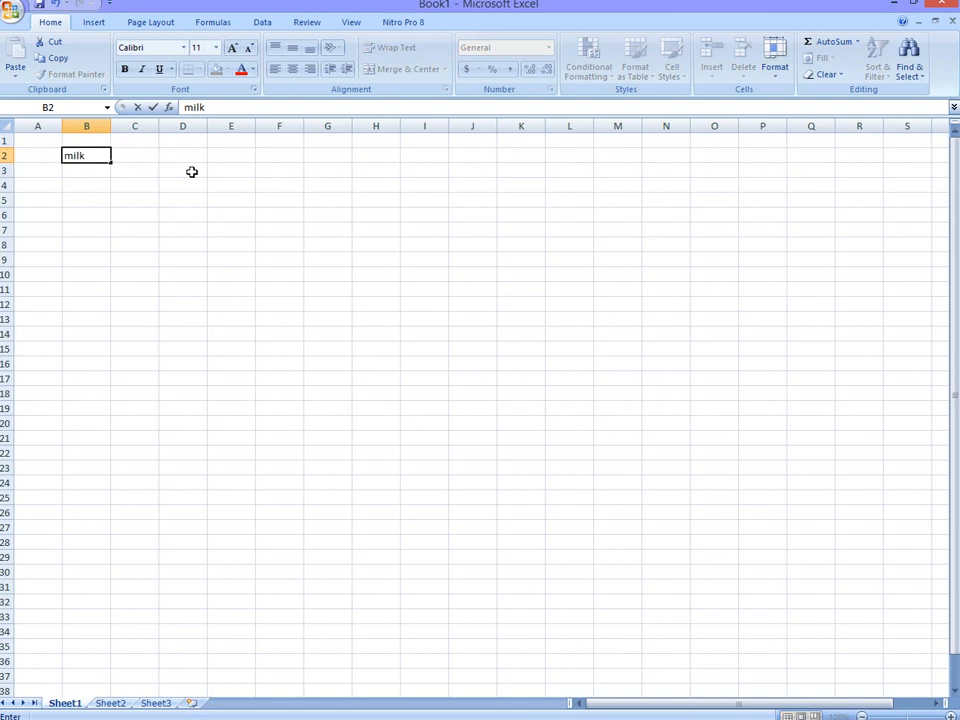
{"action": "left_click", "coordinate": [155, 156]}
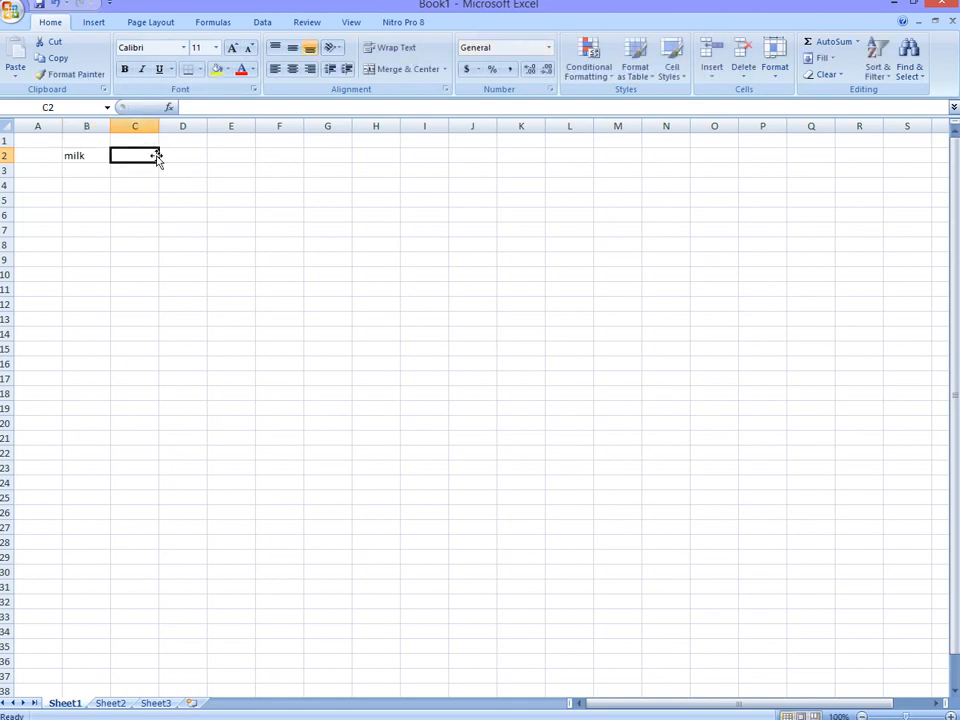
{"action": "type", "text": "bread"}
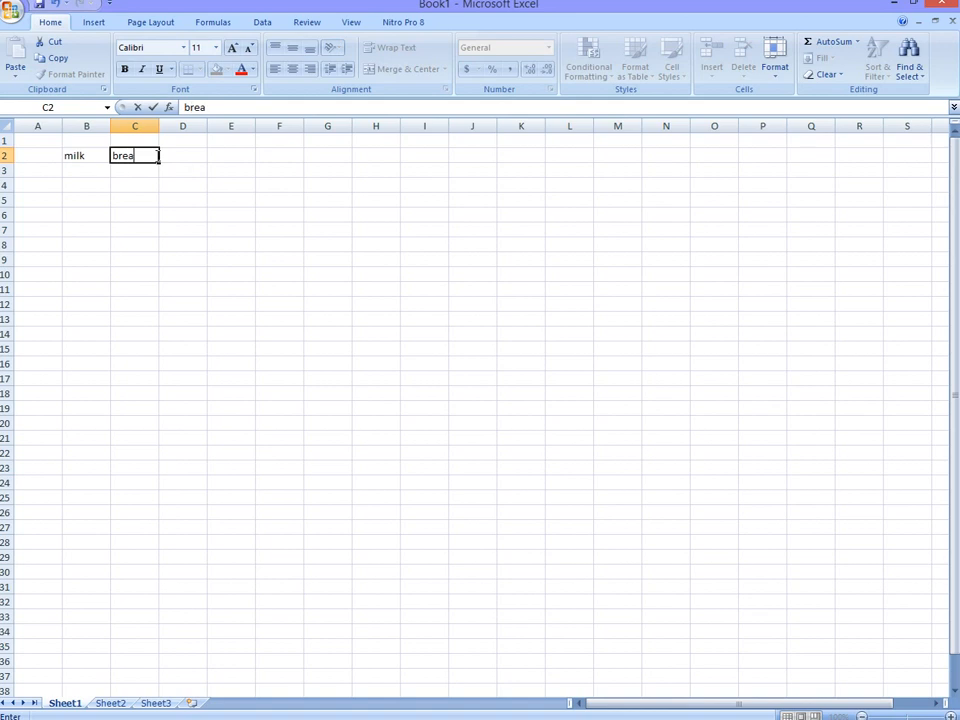
{"action": "left_click", "coordinate": [188, 160]}
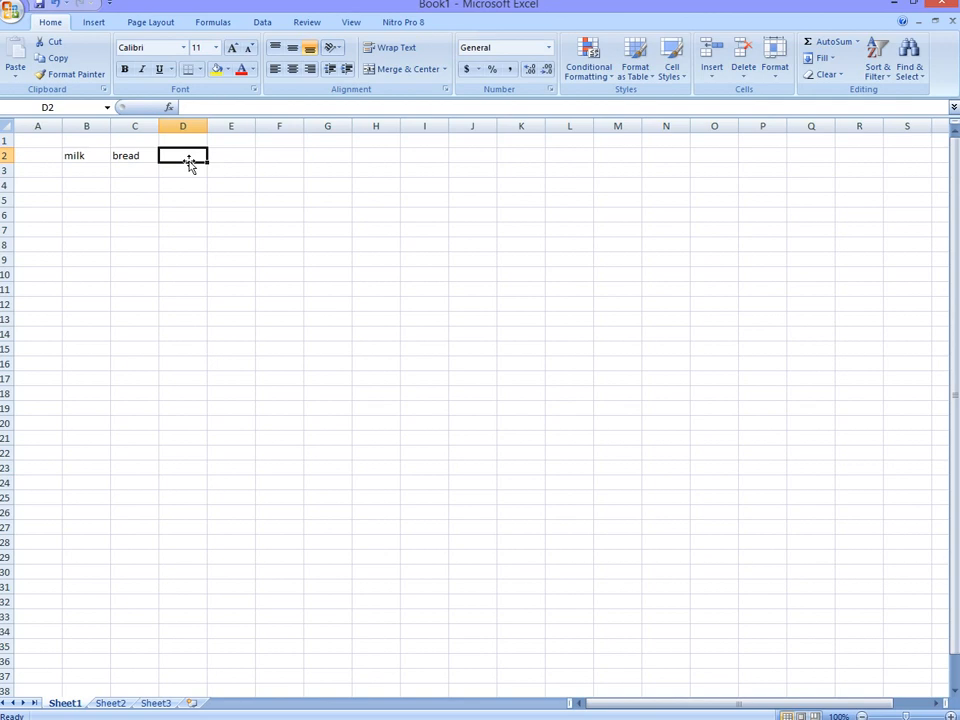
{"action": "type", "text": "c"}
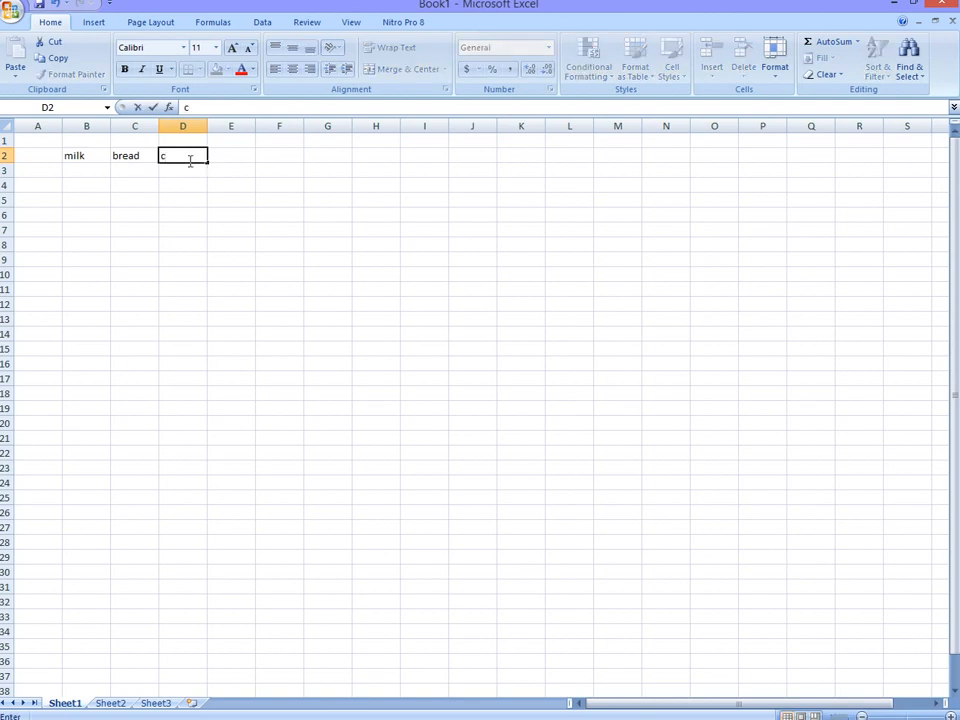
{"action": "type", "text": "ons"}
{"action": "left_click", "coordinate": [225, 155]}
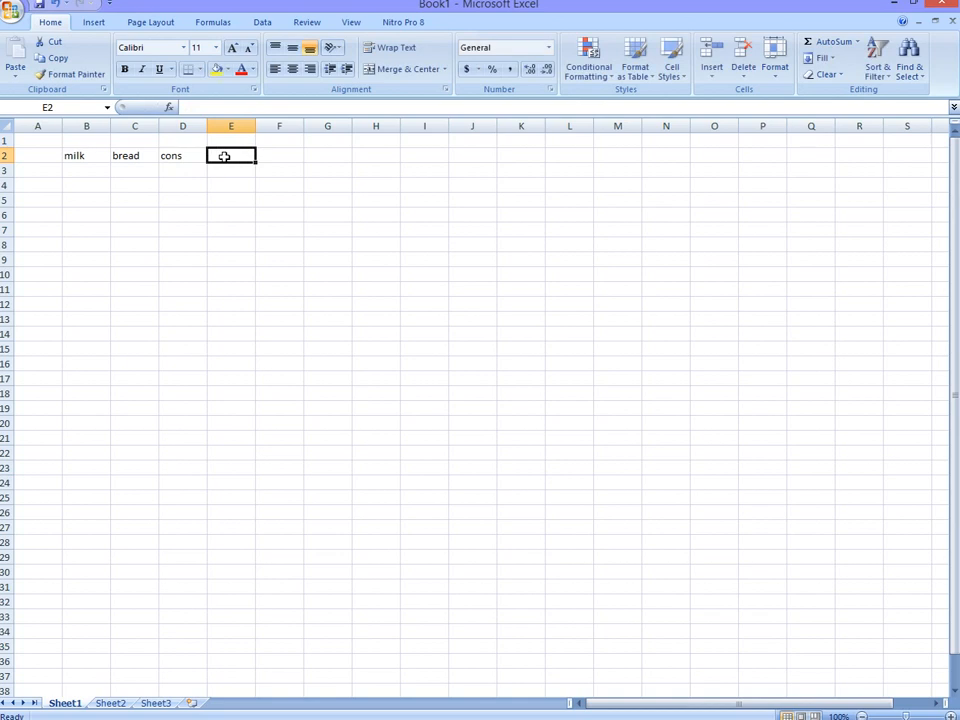
{"action": "type", "text": "bl"}
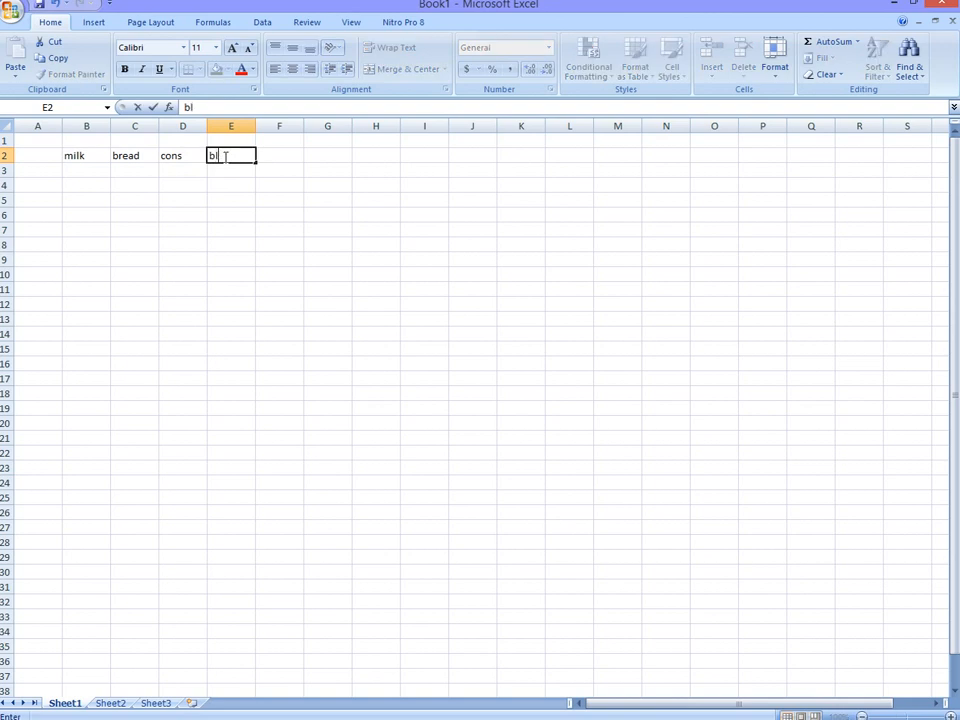
{"action": "type", "text": "ueband"}
Start the day column by entering Monday in A3 and Tuesday in A4
{"action": "left_click", "coordinate": [37, 170]}
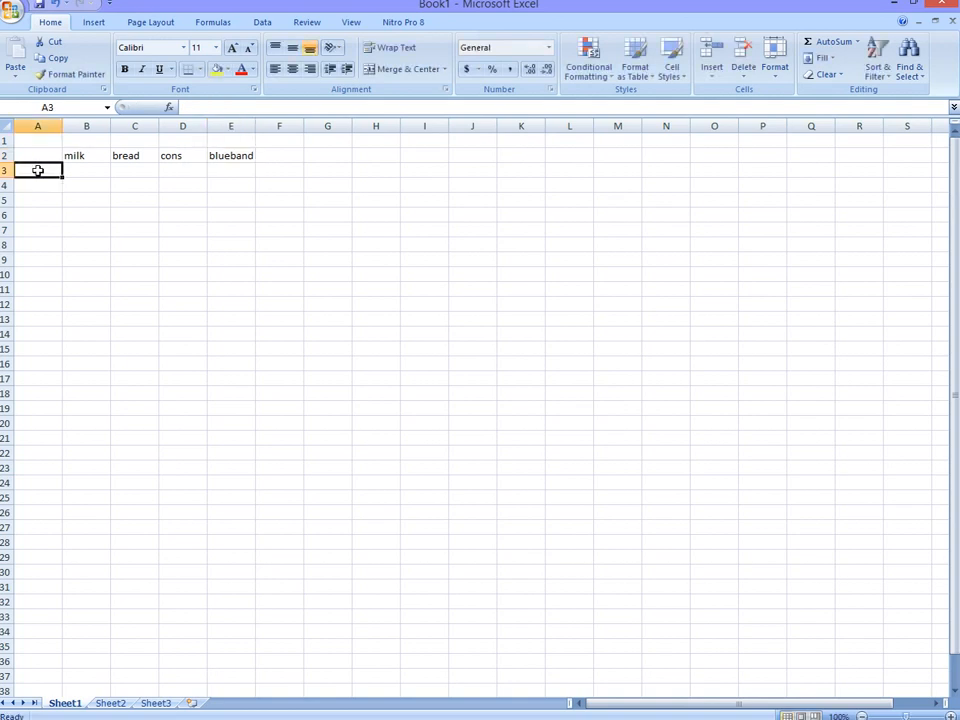
{"action": "type", "text": "mo"}
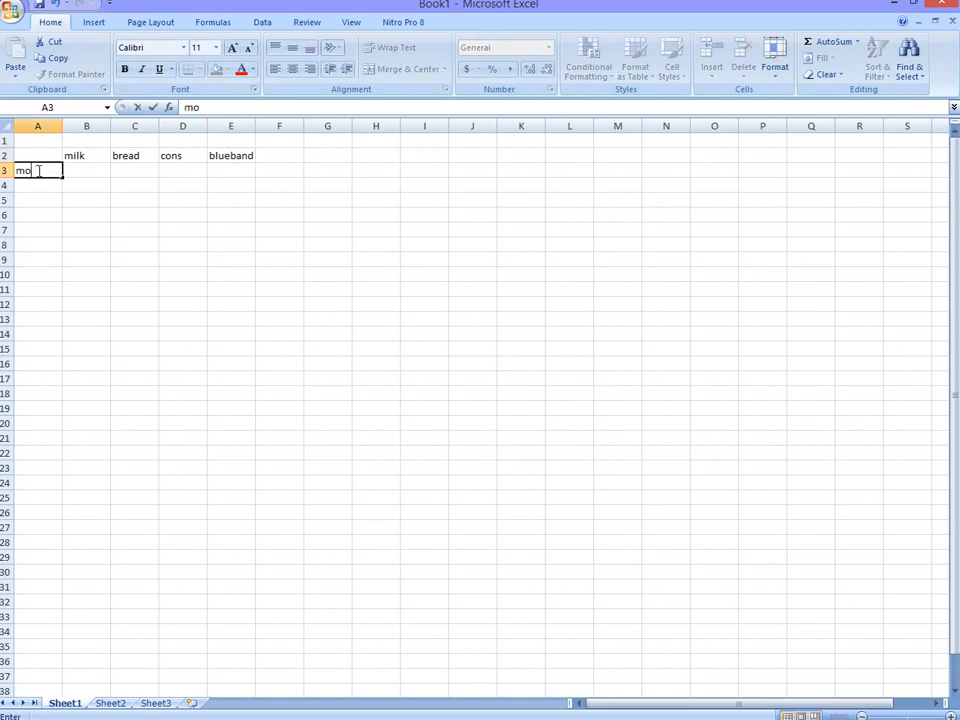
{"action": "type", "text": "nday"}
{"action": "left_click", "coordinate": [26, 188]}
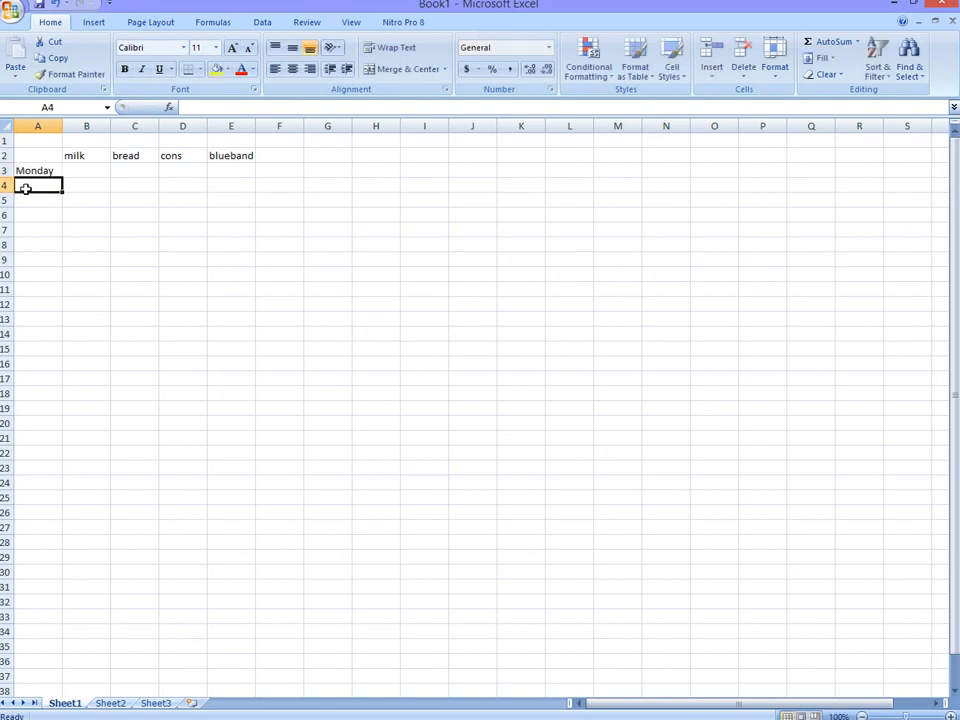
{"action": "type", "text": "tu"}
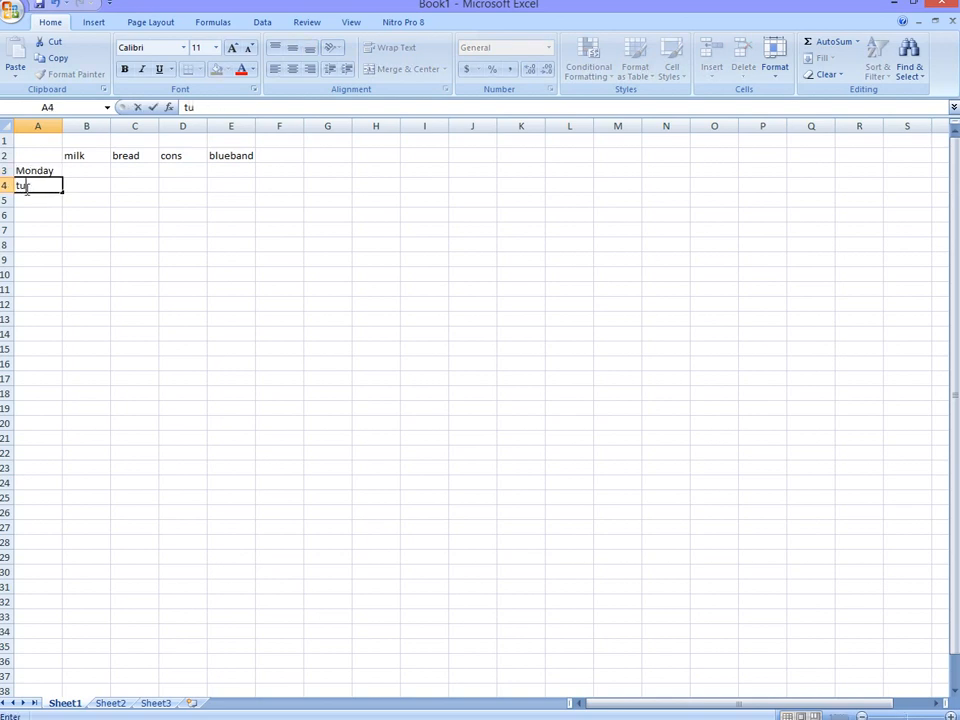
{"action": "type", "text": "esday"}
{"action": "key", "text": "Return"}
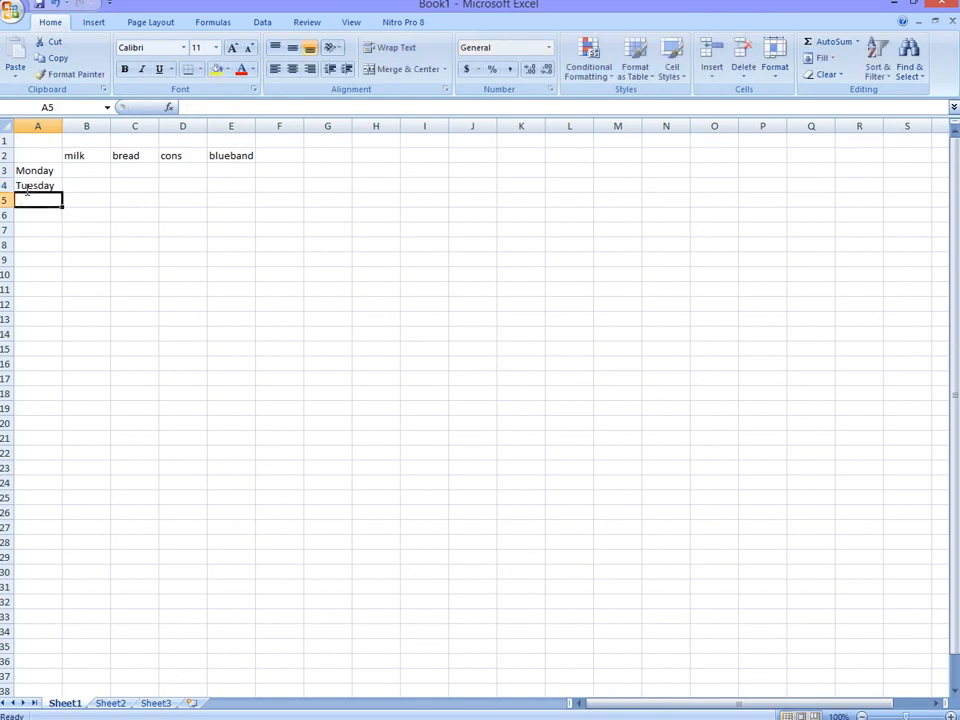
Continue the day column with Wednesday, Thursday and Friday in cells A5:A7
{"action": "type", "text": "wen"}
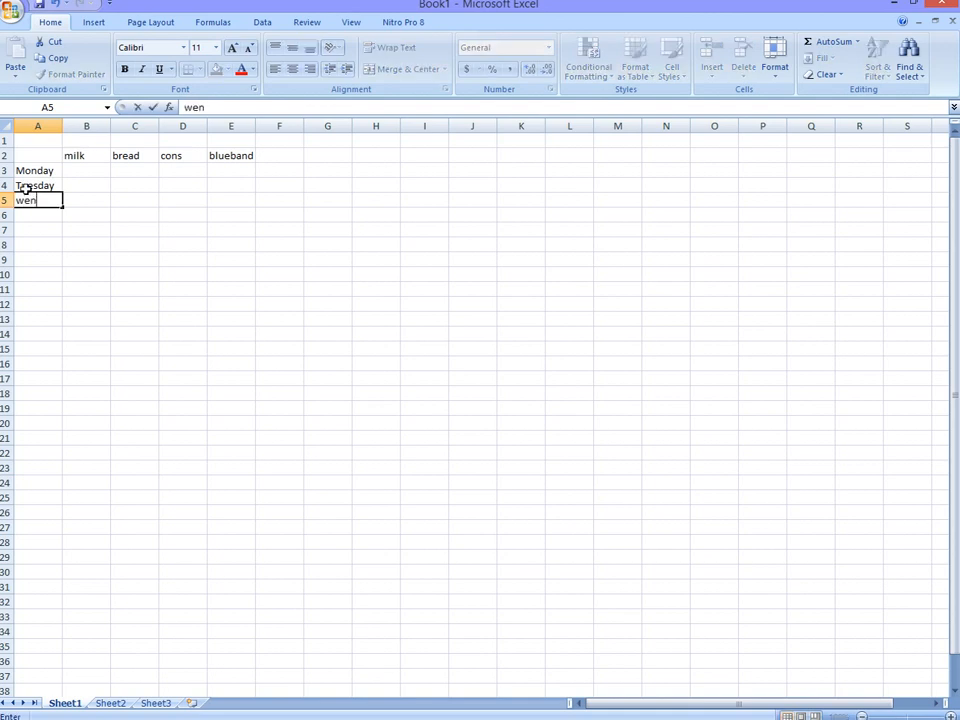
{"action": "key", "text": "BackSpace"}
{"action": "type", "text": "dnesday"}
{"action": "key", "text": "Return"}
{"action": "type", "text": "thr"}
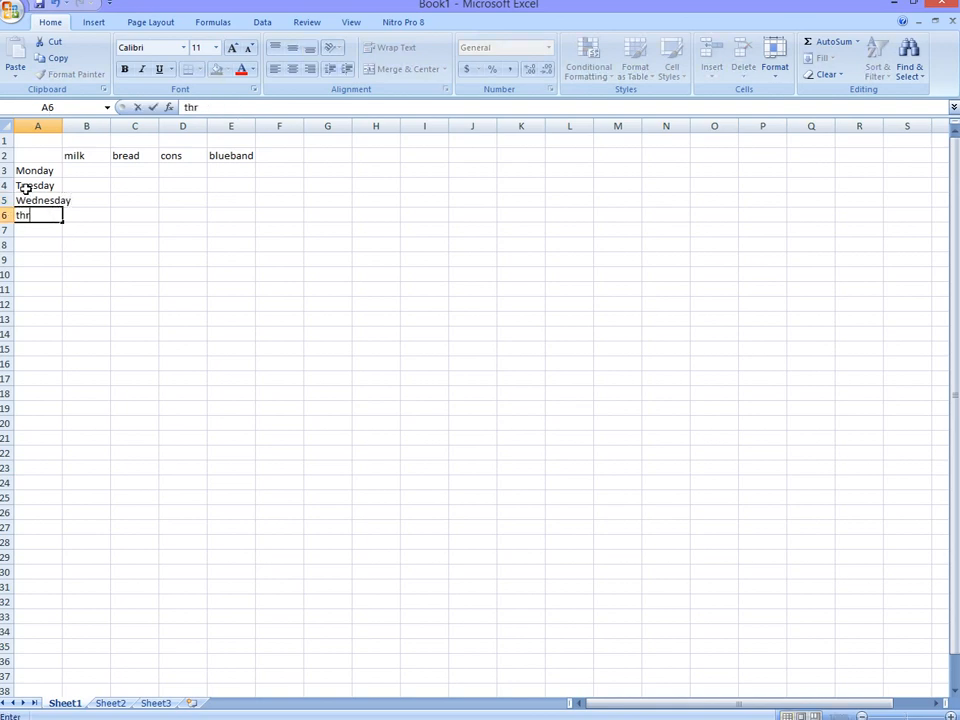
{"action": "key", "text": "BackSpace"}
{"action": "type", "text": "ursday"}
{"action": "key", "text": "Return"}
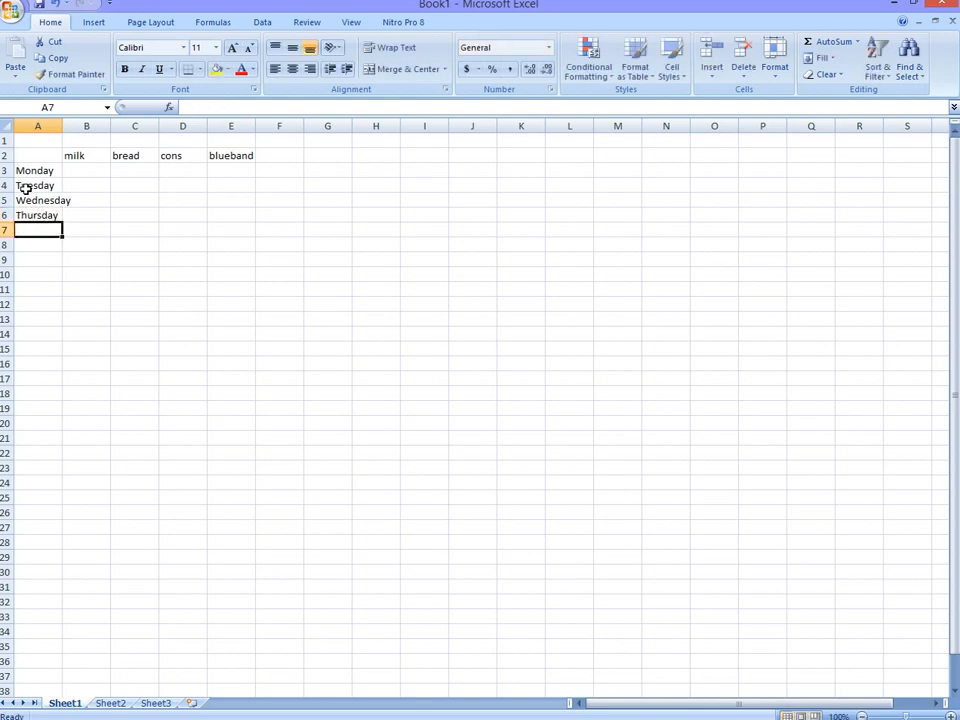
{"action": "type", "text": "fri"}
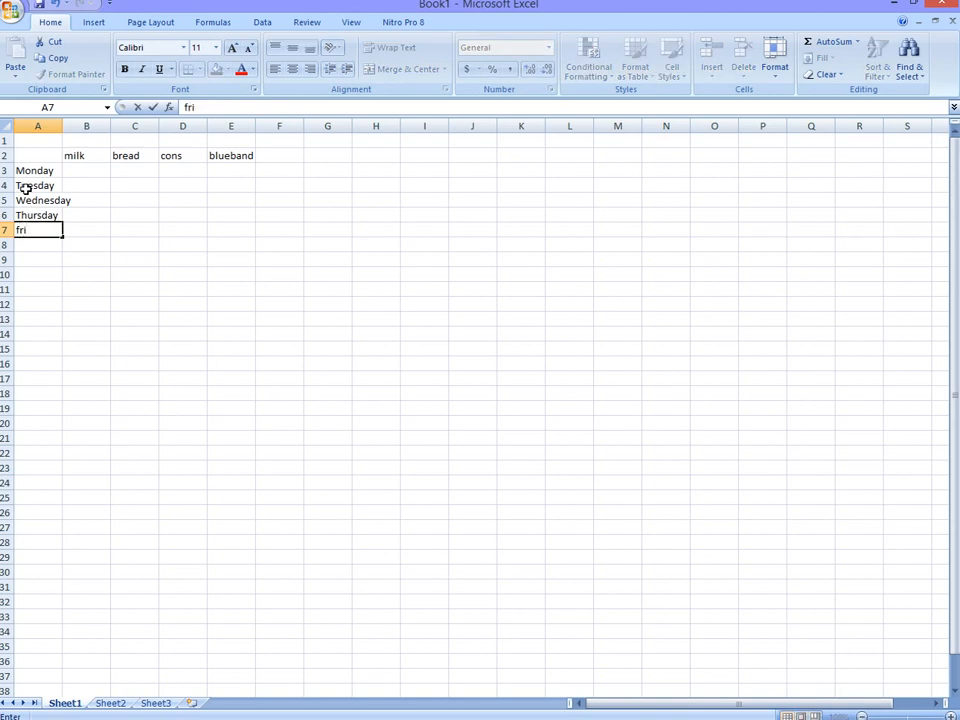
{"action": "type", "text": "day"}
Fill in Monday's quantities: milk 3, bread 2, cons 1 and blueband 2 in cells B3:E3
{"action": "left_click", "coordinate": [79, 167]}
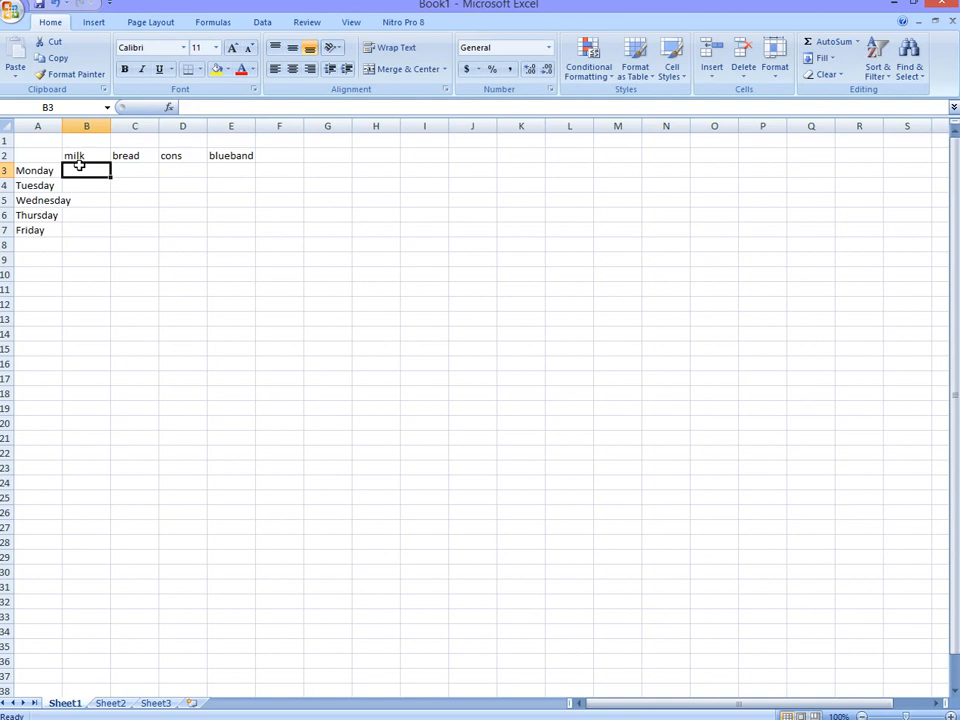
{"action": "type", "text": "3"}
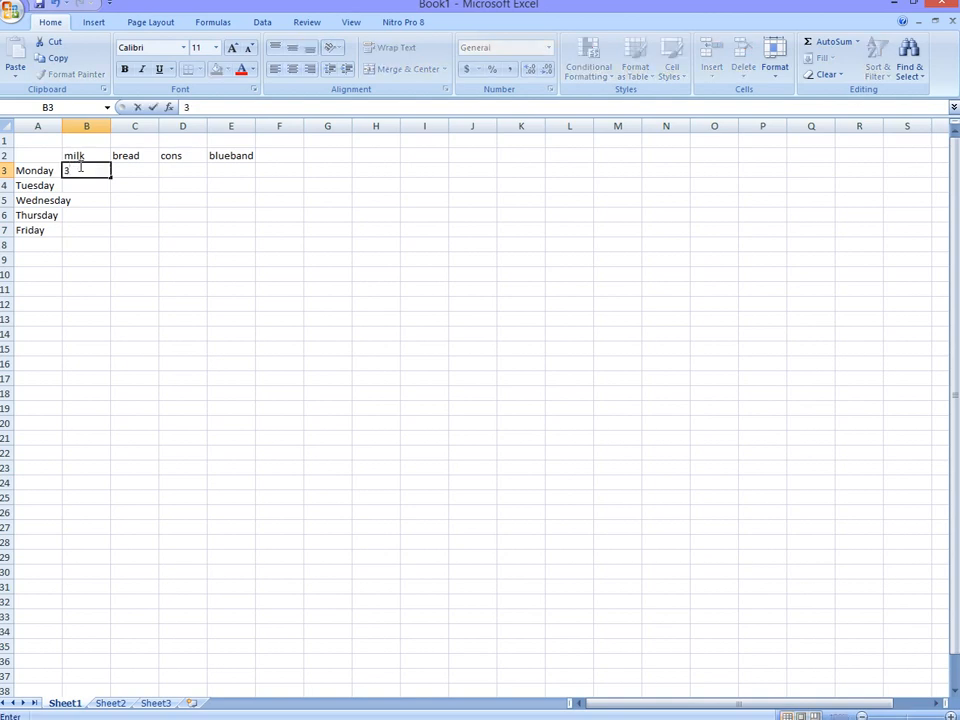
{"action": "left_click", "coordinate": [121, 172]}
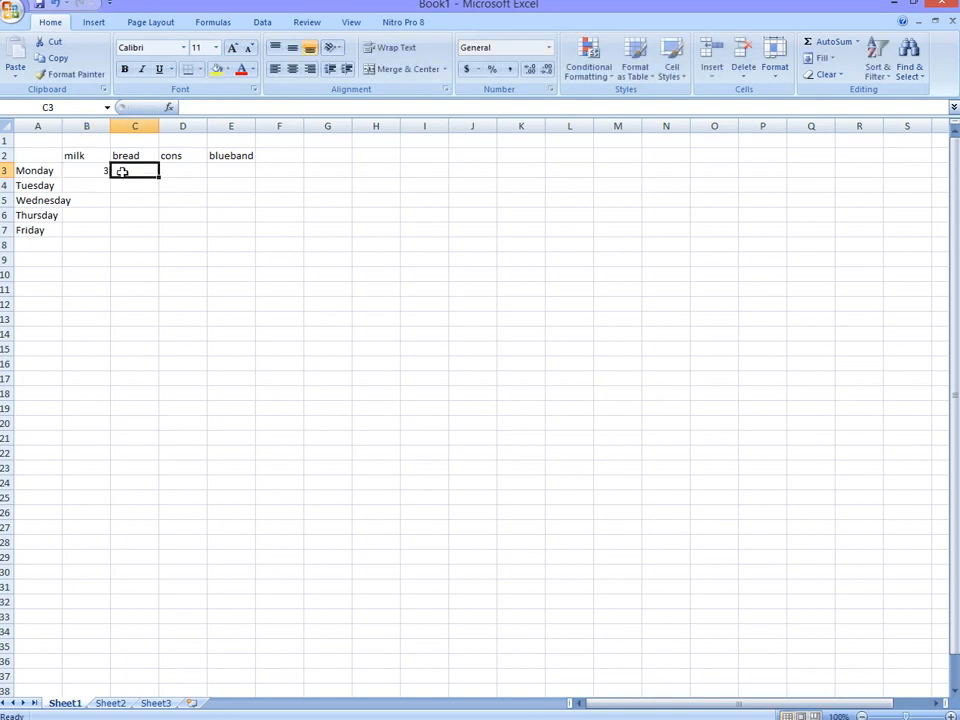
{"action": "type", "text": "2"}
{"action": "left_click", "coordinate": [185, 170]}
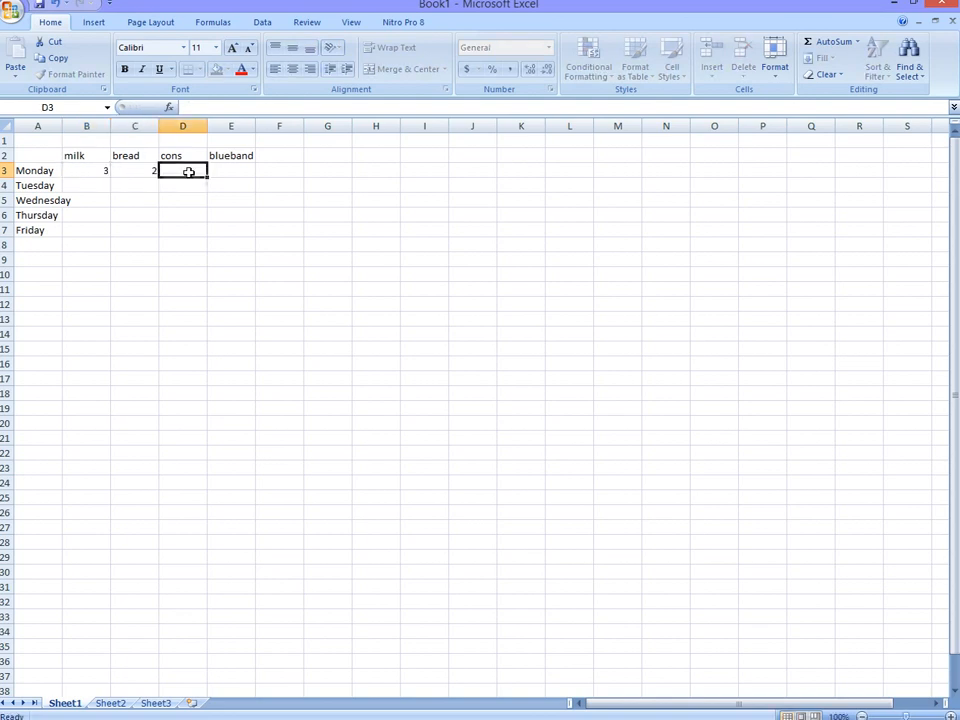
{"action": "type", "text": "1"}
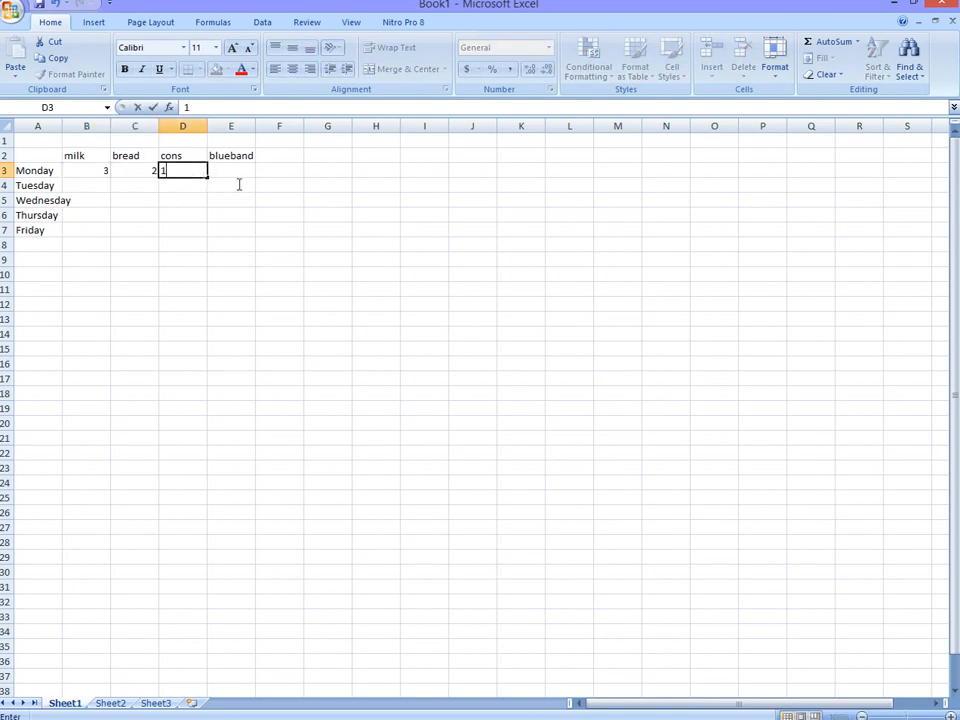
{"action": "left_click", "coordinate": [226, 171]}
{"action": "type", "text": "2"}
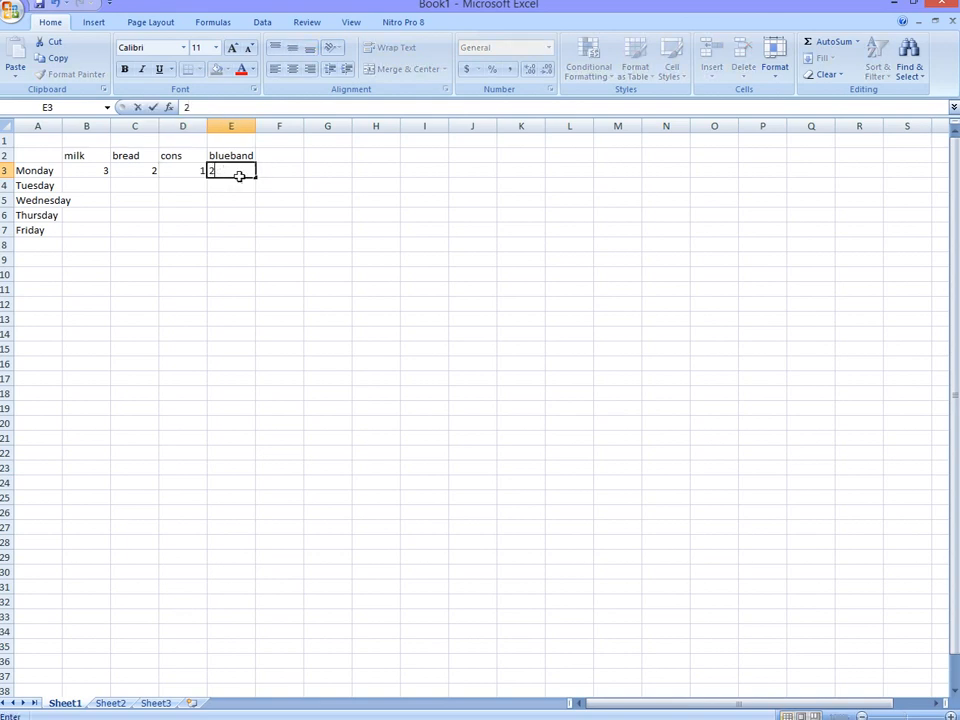
Enter blueband quantities 2 and 5 in E4:E5 and cons quantities 3 and 2 in D4:D5 for Tuesday and Wednesday
{"action": "left_click", "coordinate": [231, 187]}
{"action": "type", "text": "2"}
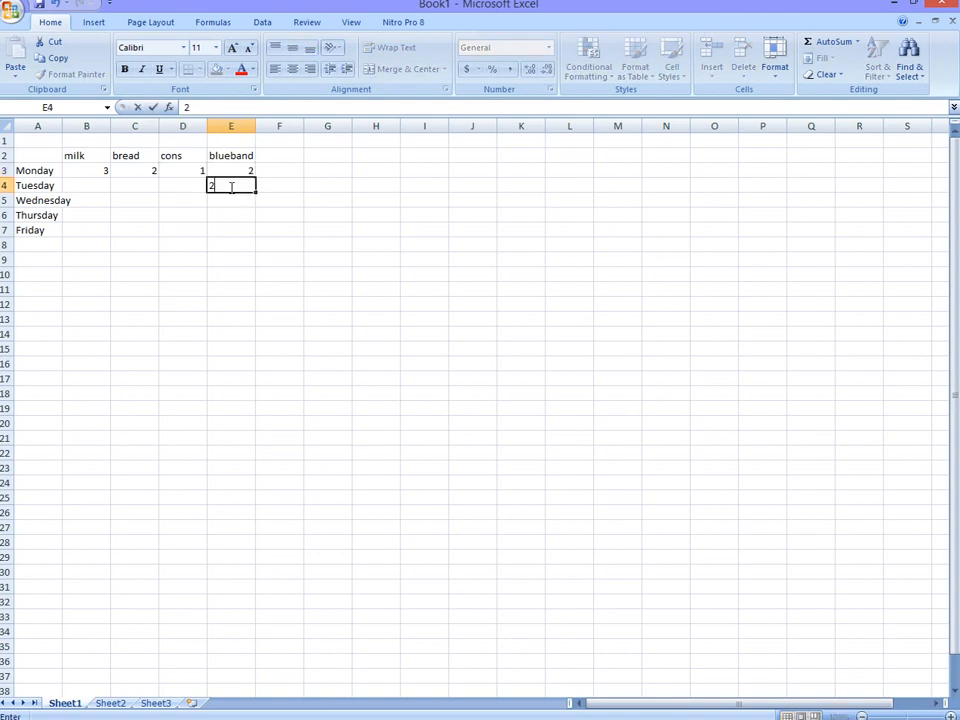
{"action": "left_click", "coordinate": [226, 201]}
{"action": "type", "text": "5"}
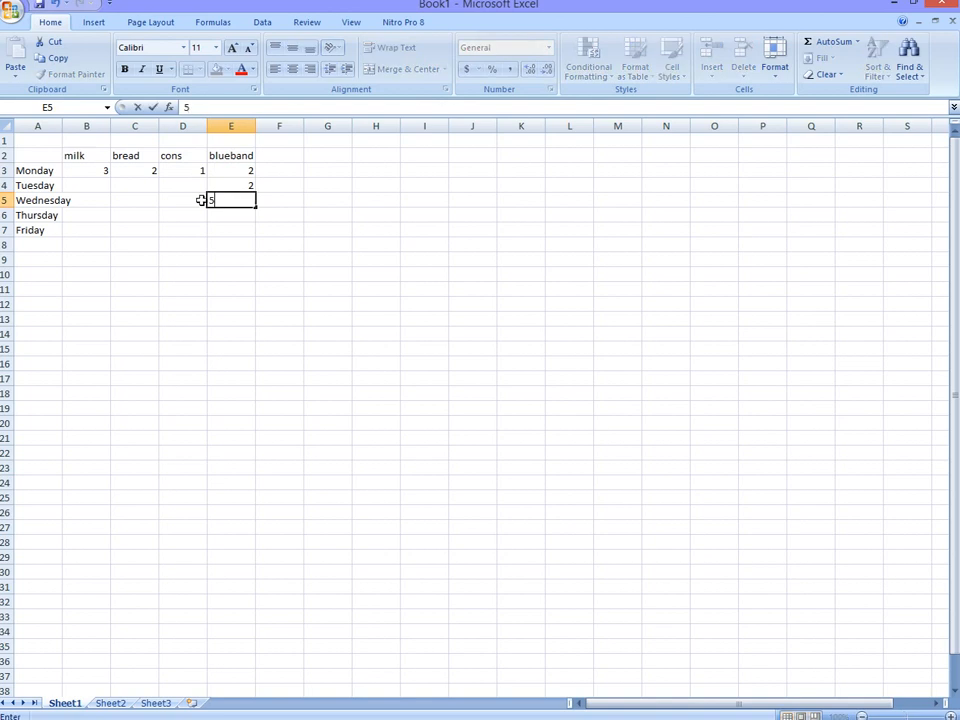
{"action": "left_click", "coordinate": [183, 200]}
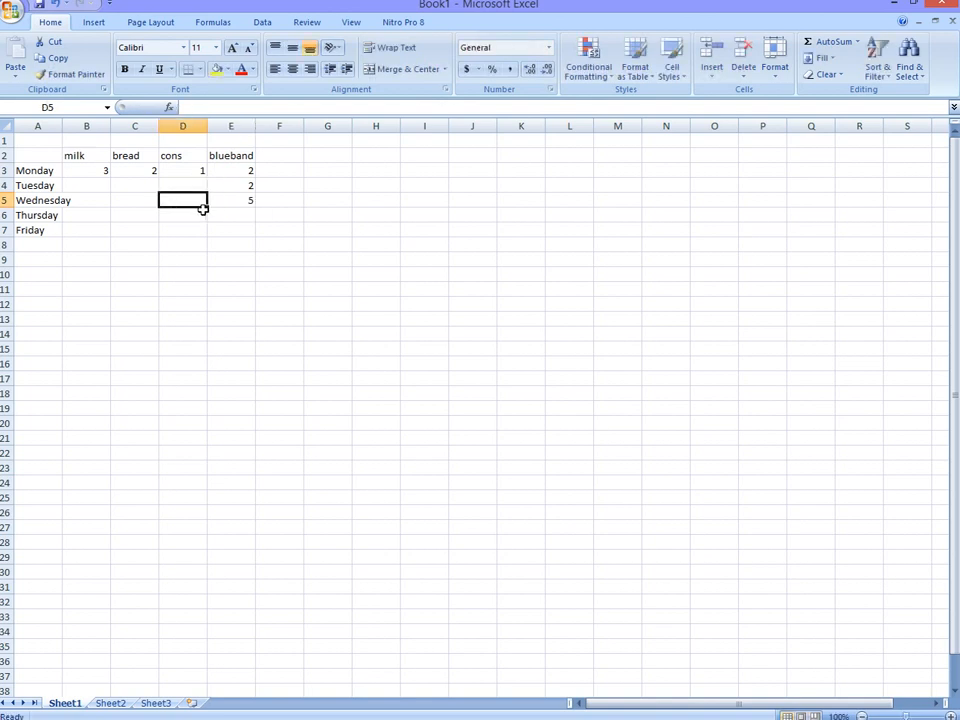
{"action": "type", "text": "2"}
{"action": "left_click", "coordinate": [195, 184]}
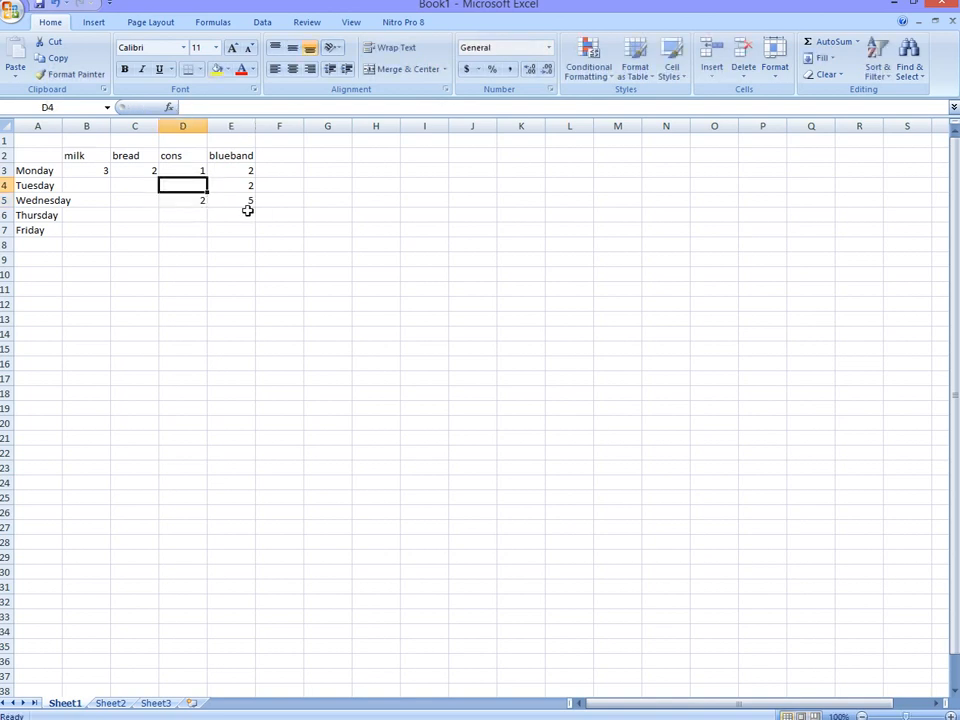
{"action": "type", "text": "3"}
Enter Tuesday's bread quantity 2 in C4, and the milk quantities 1 for Tuesday and 3 for Wednesday in B4:B5
{"action": "left_click", "coordinate": [137, 190]}
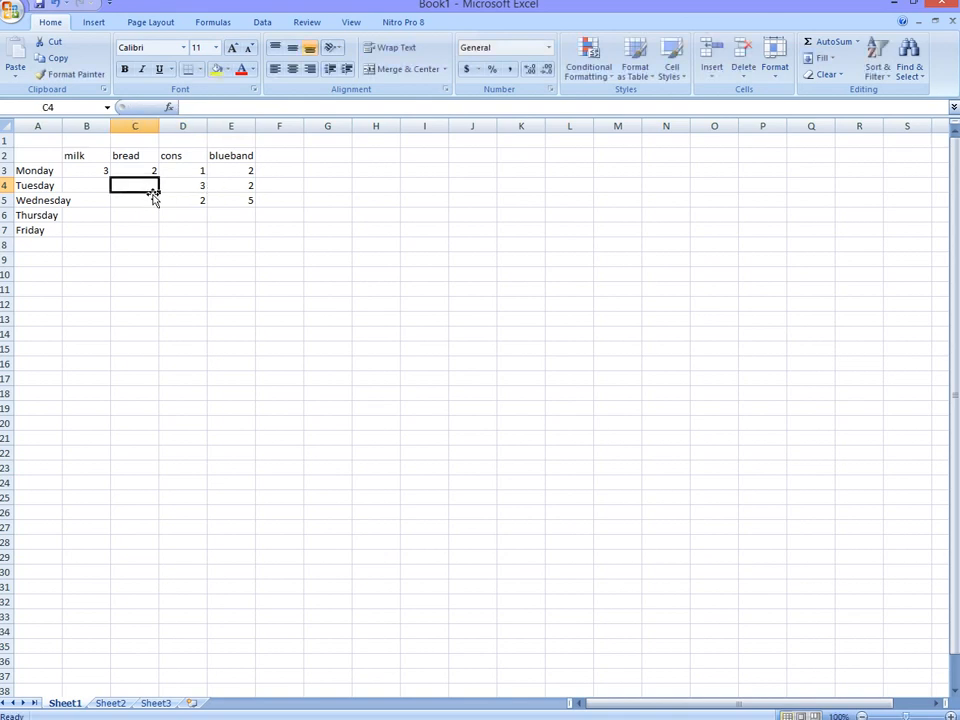
{"action": "type", "text": "2"}
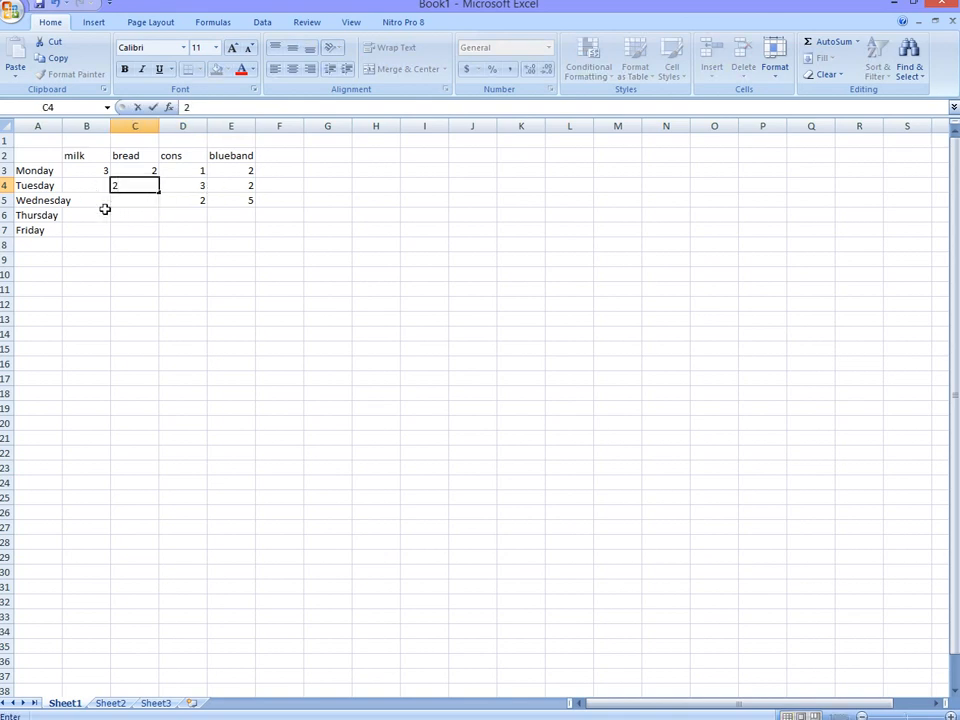
{"action": "left_click", "coordinate": [116, 212]}
{"action": "left_click", "coordinate": [96, 201]}
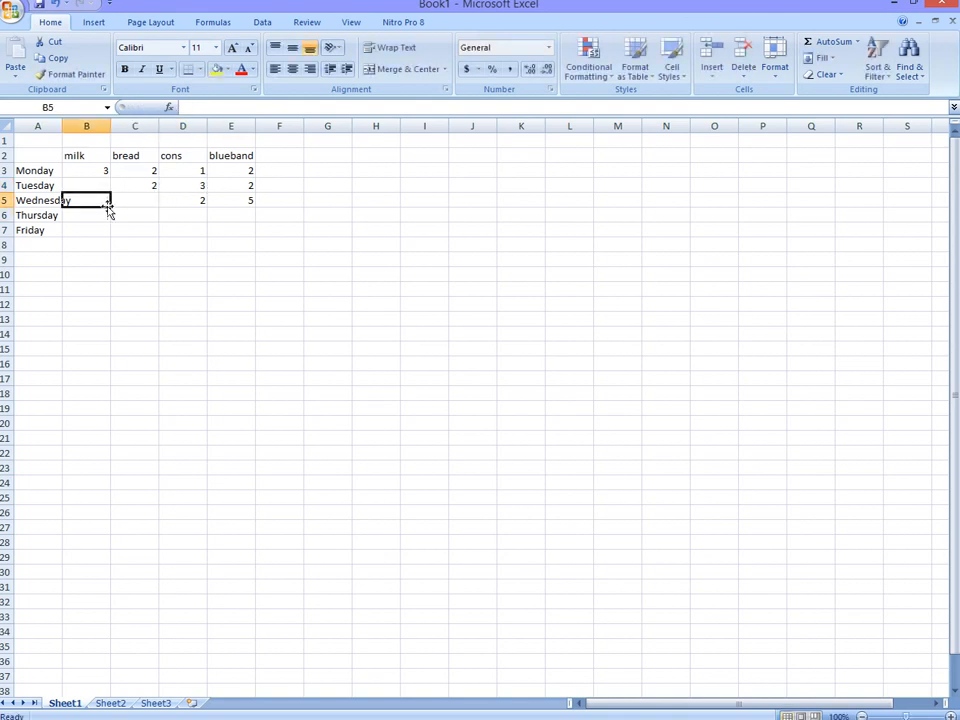
{"action": "type", "text": "3"}
{"action": "left_click", "coordinate": [98, 185]}
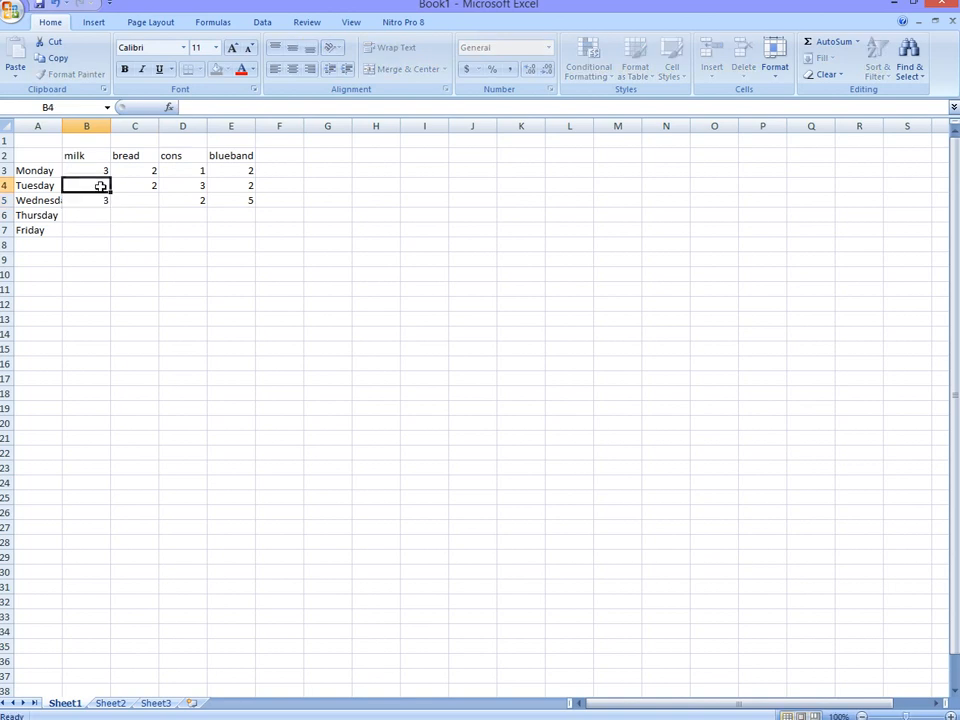
{"action": "type", "text": "1"}
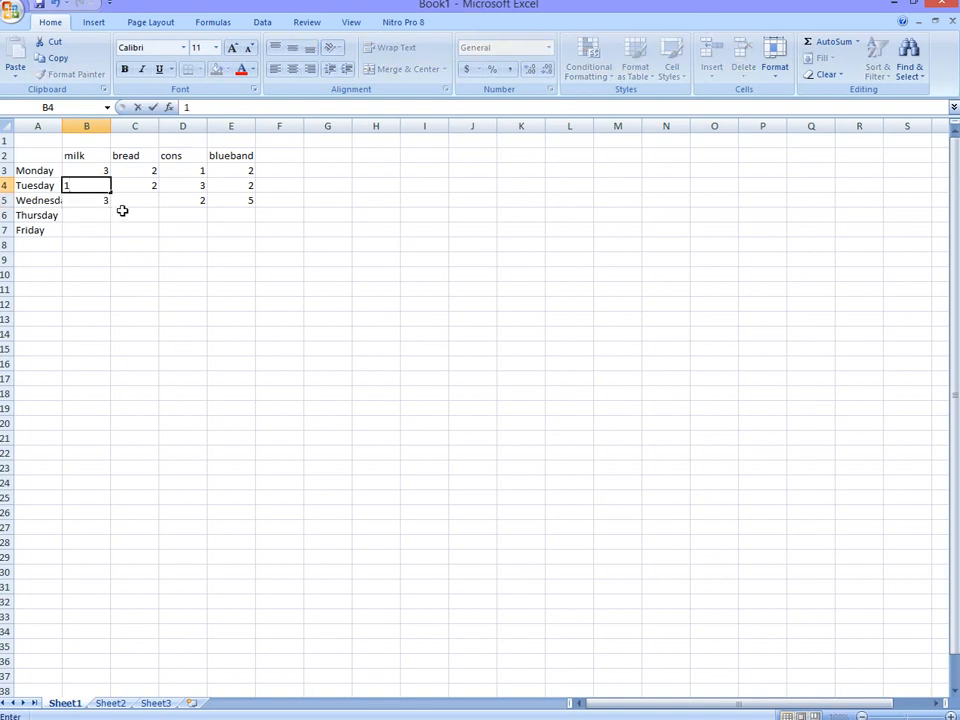
Enter bread quantities 2 for Wednesday in C5 and 4 for Thursday in C6
{"action": "left_click", "coordinate": [140, 208]}
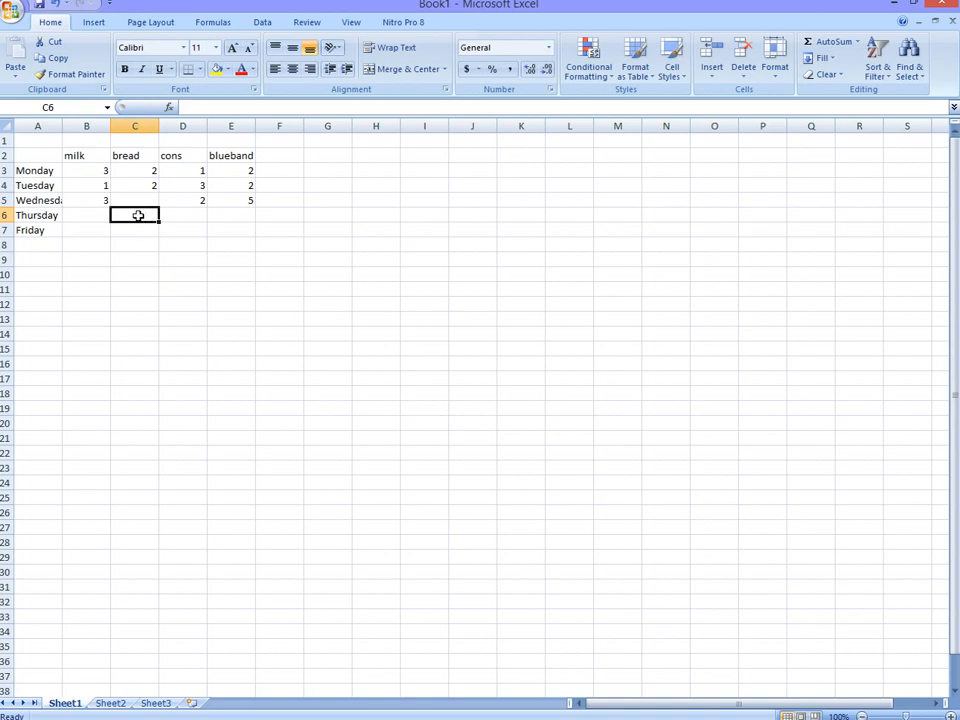
{"action": "type", "text": "4"}
{"action": "left_click", "coordinate": [144, 201]}
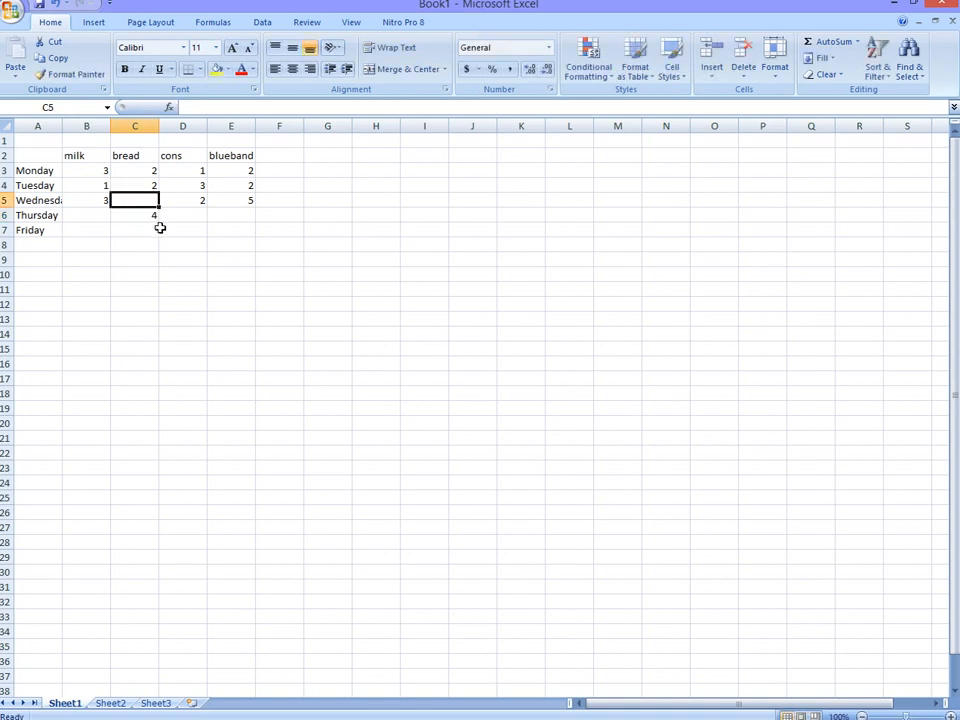
{"action": "type", "text": "2"}
Complete Thursday's row with milk 2 in B6, cons 1` in D6 and blueband 1 in E6
{"action": "left_click", "coordinate": [104, 216]}
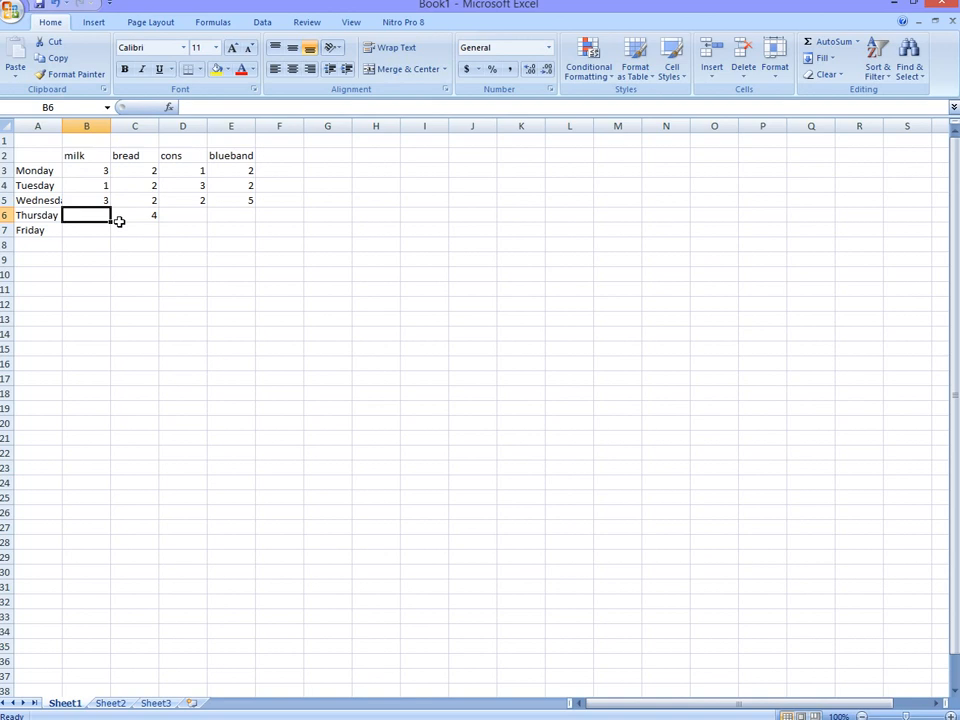
{"action": "type", "text": "2"}
{"action": "left_click", "coordinate": [195, 217]}
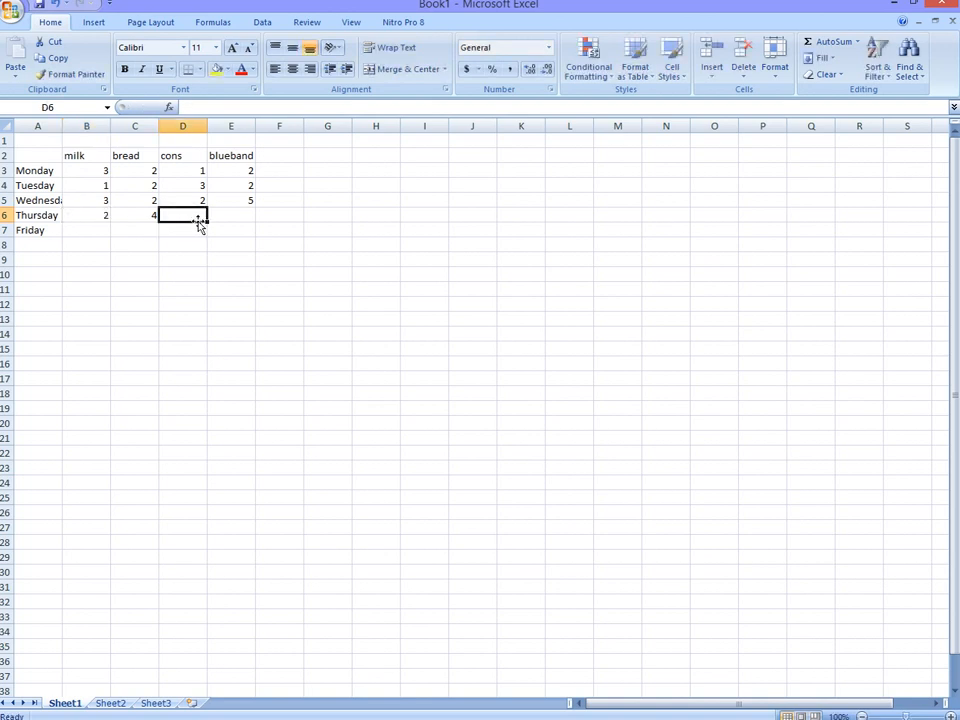
{"action": "type", "text": "1`"}
{"action": "left_click", "coordinate": [250, 218]}
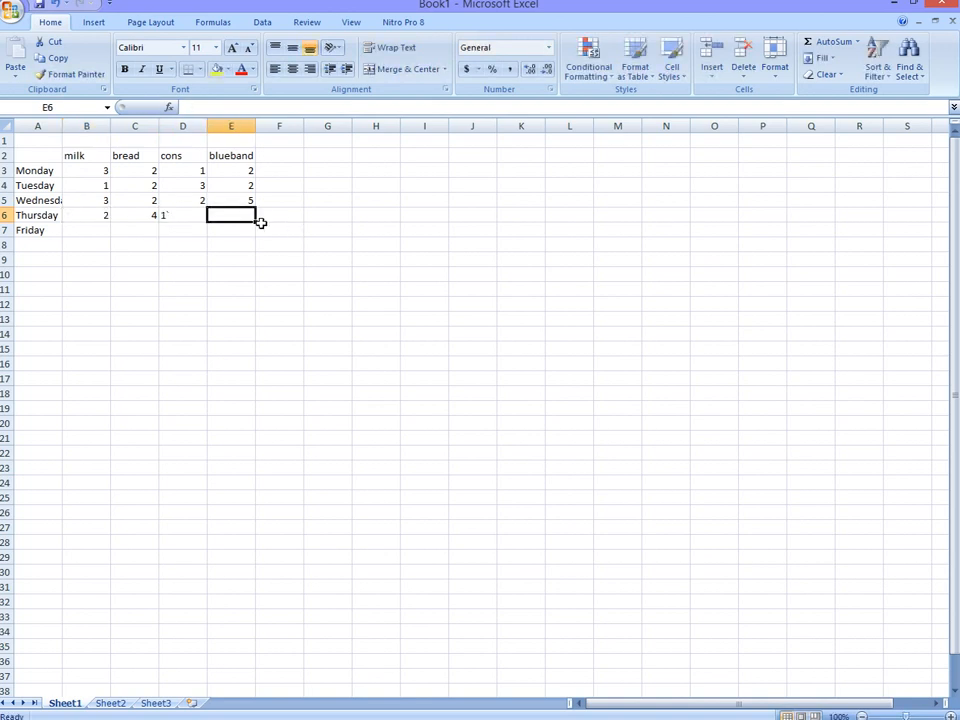
{"action": "type", "text": "1"}
Try to right-align Thursday's cons entry in cell D6
{"action": "left_click", "coordinate": [203, 217]}
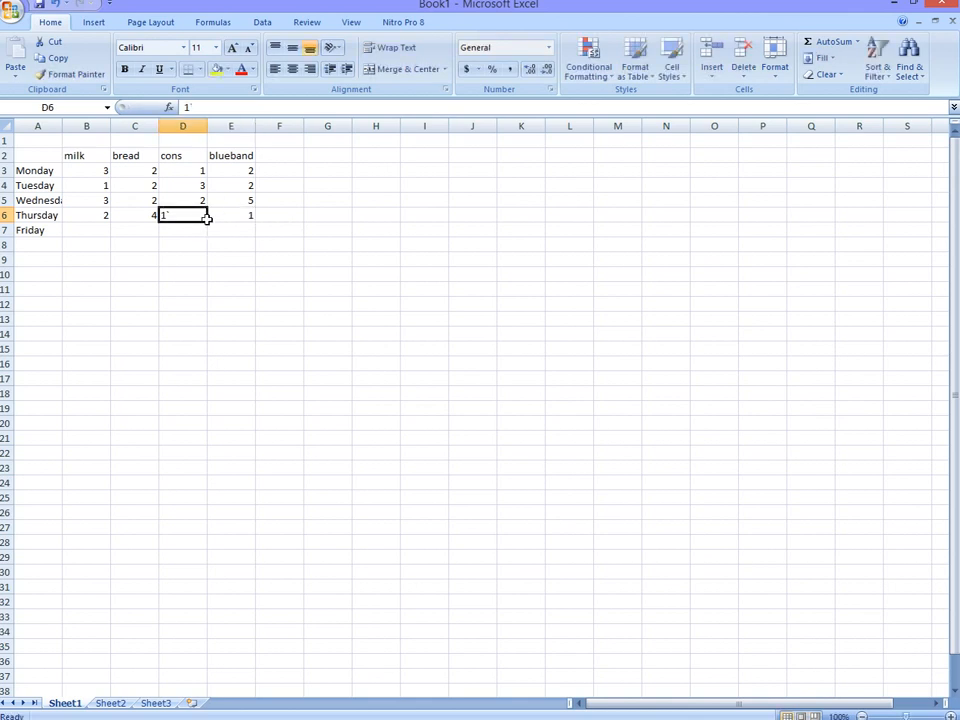
{"action": "left_click", "coordinate": [237, 228]}
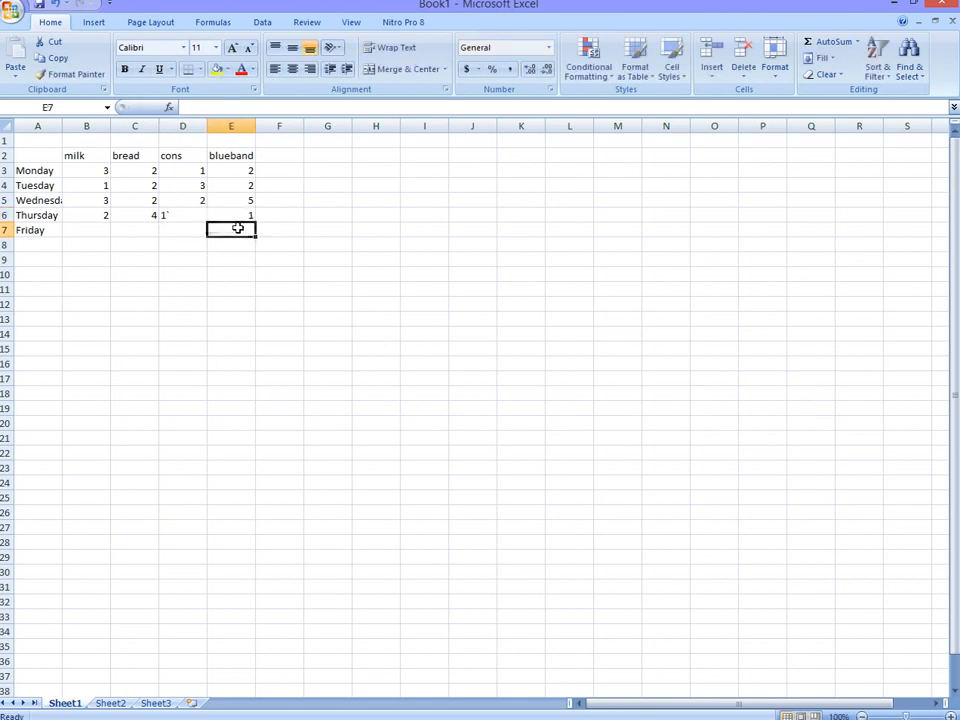
{"action": "left_click", "coordinate": [167, 215]}
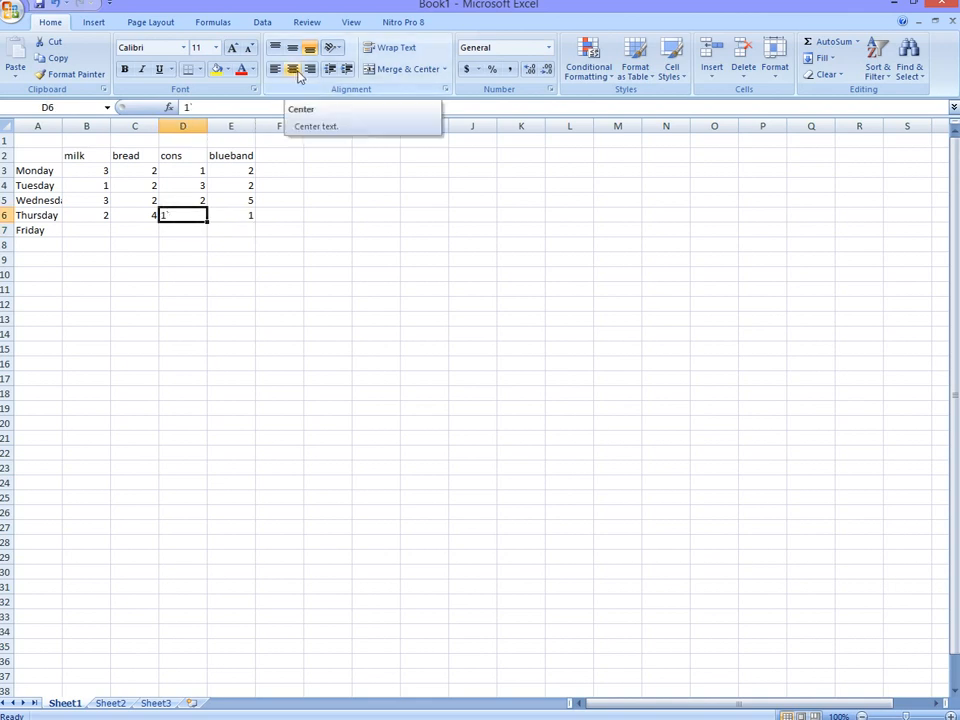
{"action": "left_click", "coordinate": [310, 69]}
{"action": "left_click", "coordinate": [311, 74]}
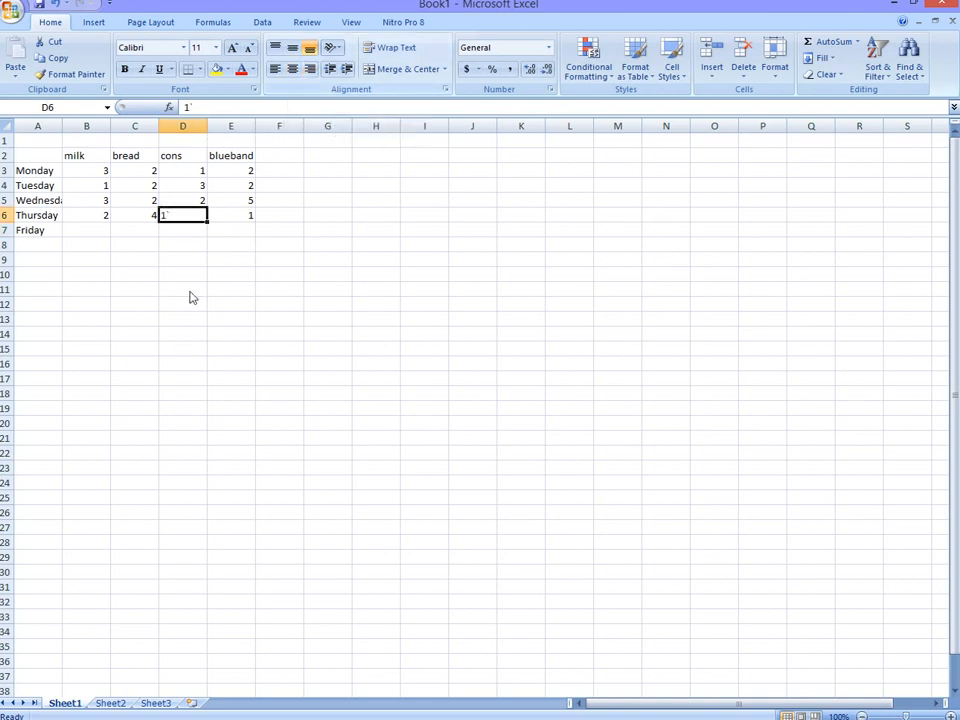
{"action": "left_click", "coordinate": [218, 244]}
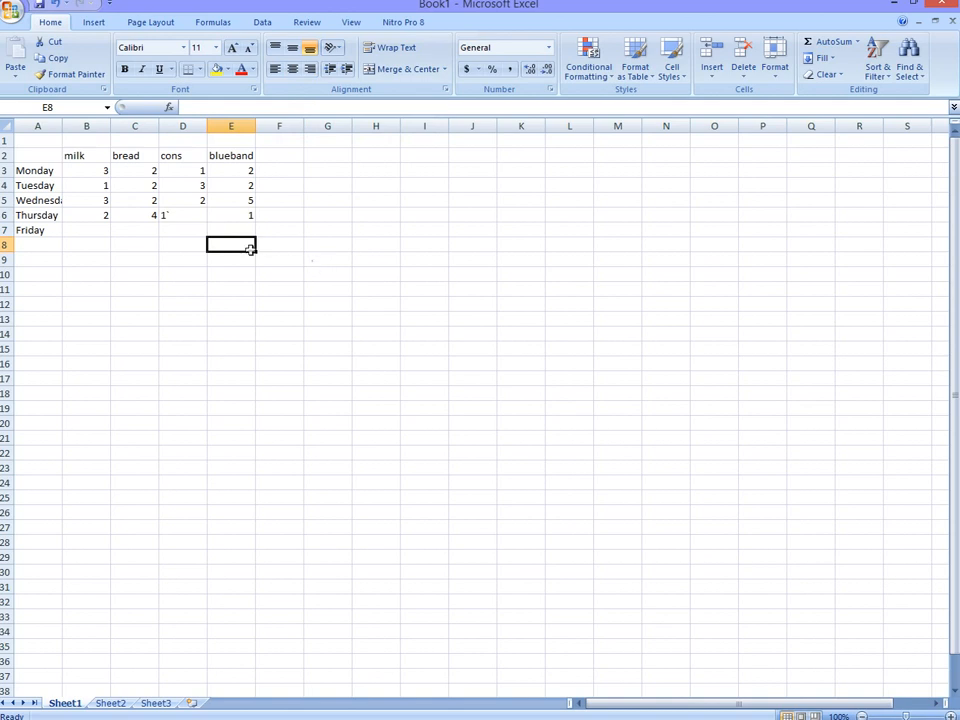
{"action": "left_click", "coordinate": [170, 214]}
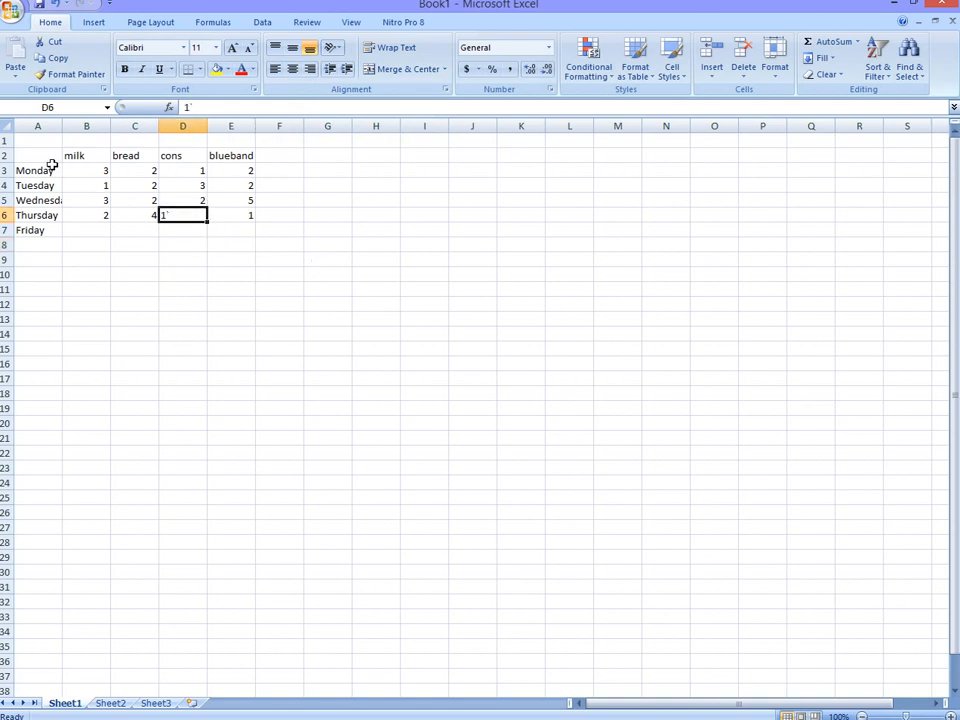
Add the heading total in cell F2, beside blueband
{"action": "left_click", "coordinate": [294, 155]}
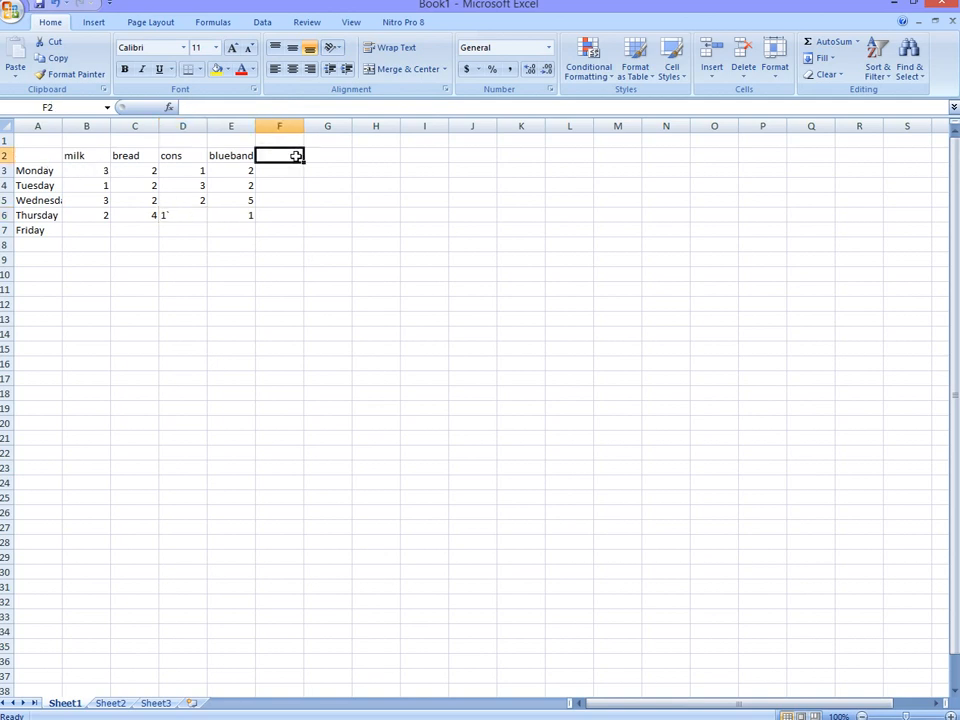
{"action": "type", "text": "total"}
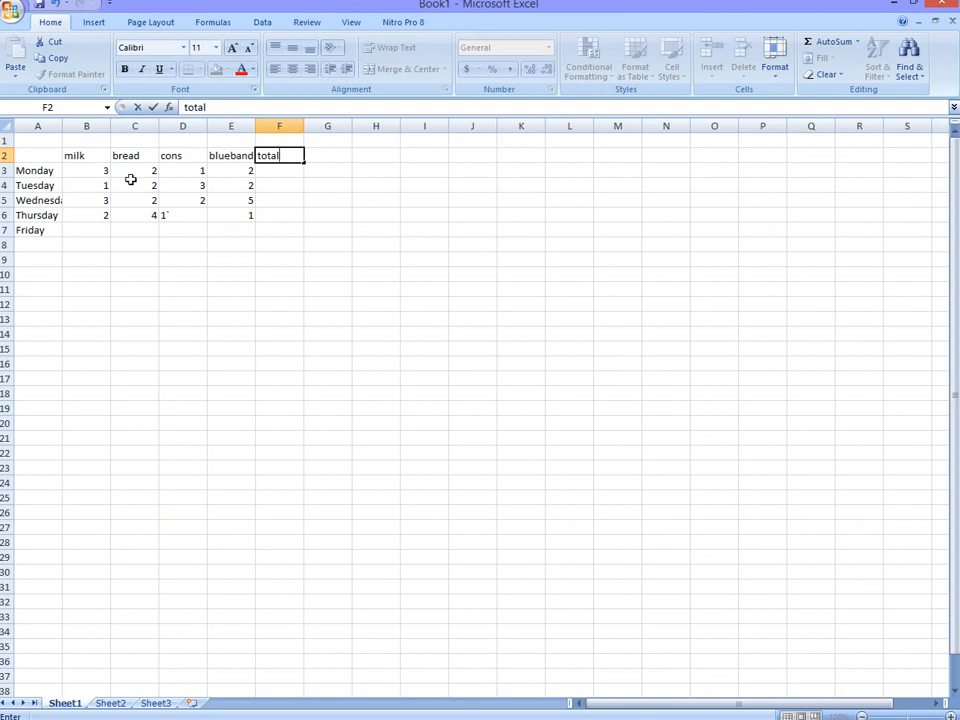
{"action": "left_click", "coordinate": [58, 155]}
Cut the heading row A2:F2 and paste it into row 1 starting at cell B1
{"action": "left_click_drag", "start_coordinate": [58, 155], "coordinate": [259, 155]}
{"action": "right_click", "coordinate": [240, 159]}
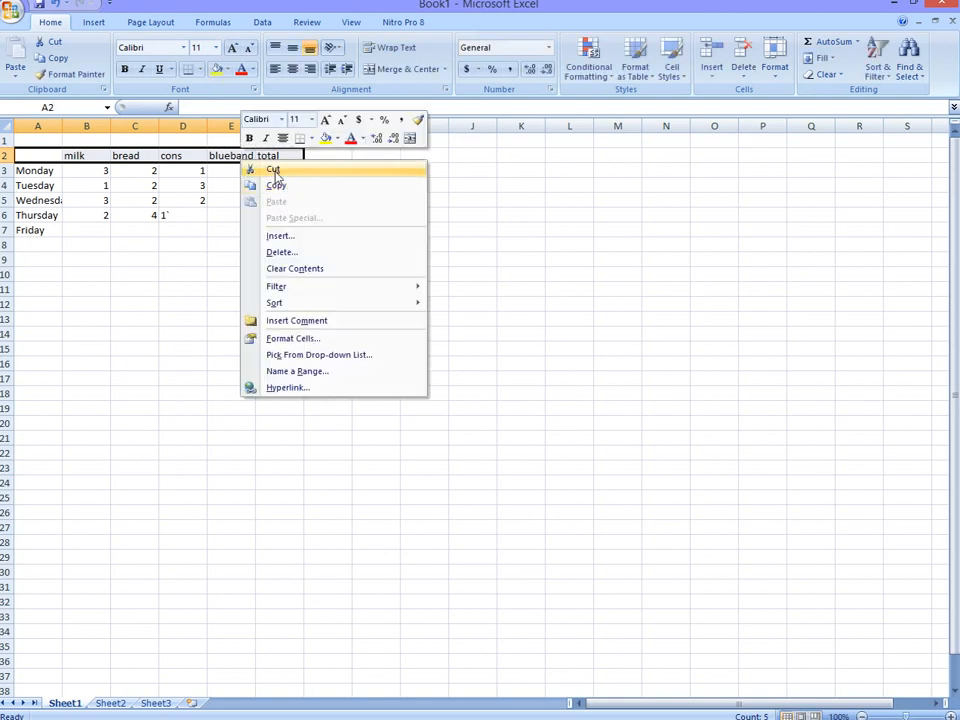
{"action": "left_click", "coordinate": [272, 169]}
{"action": "left_click", "coordinate": [86, 141]}
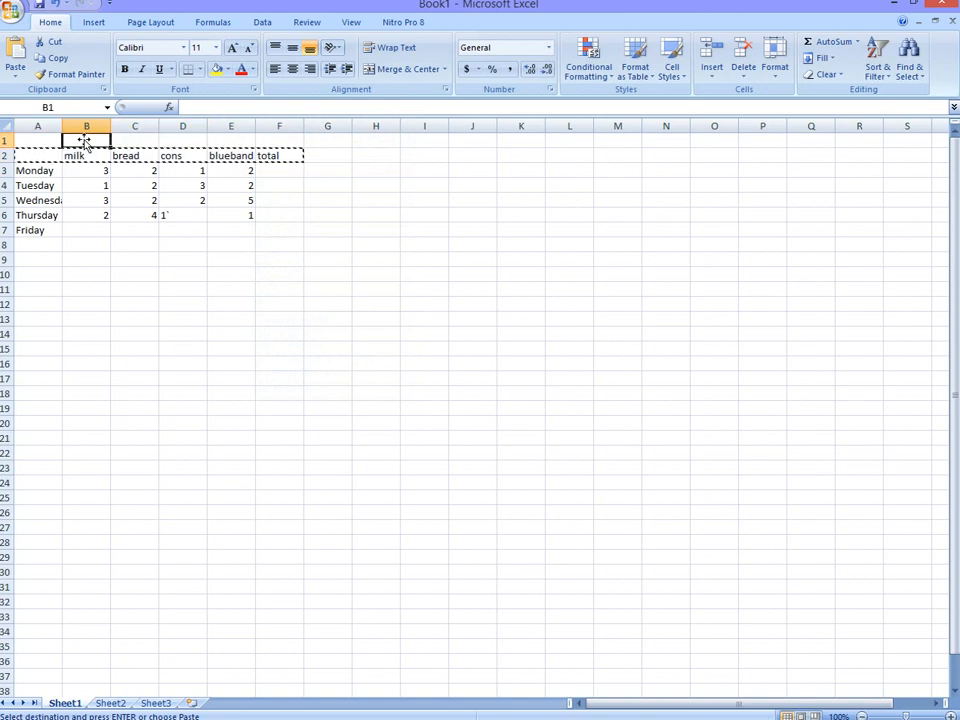
{"action": "right_click", "coordinate": [88, 141]}
{"action": "left_click", "coordinate": [140, 181]}
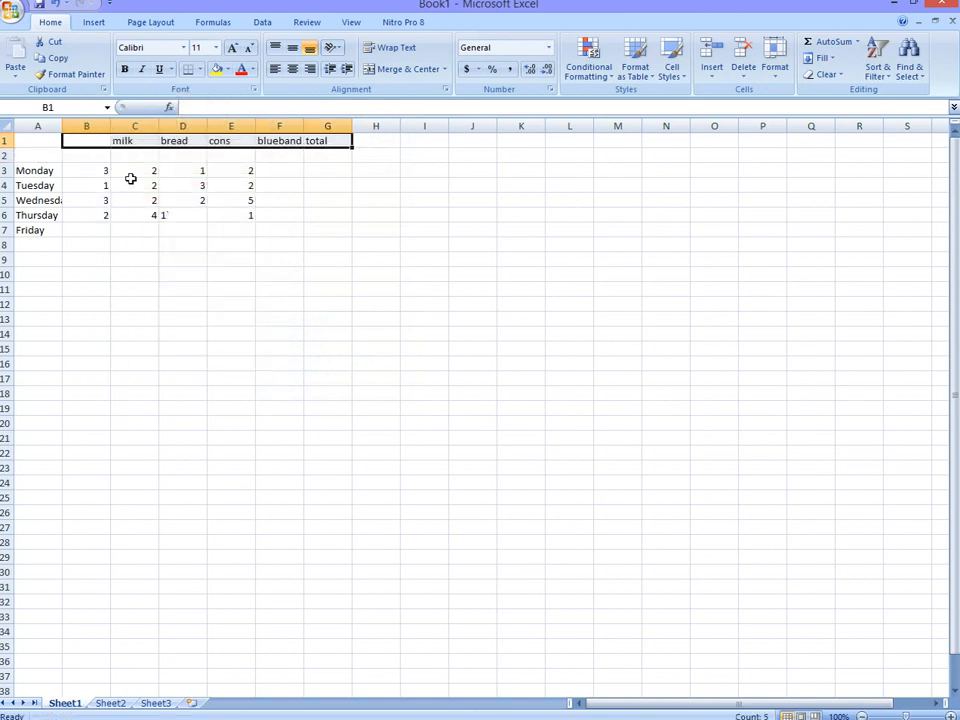
{"action": "left_click", "coordinate": [39, 142]}
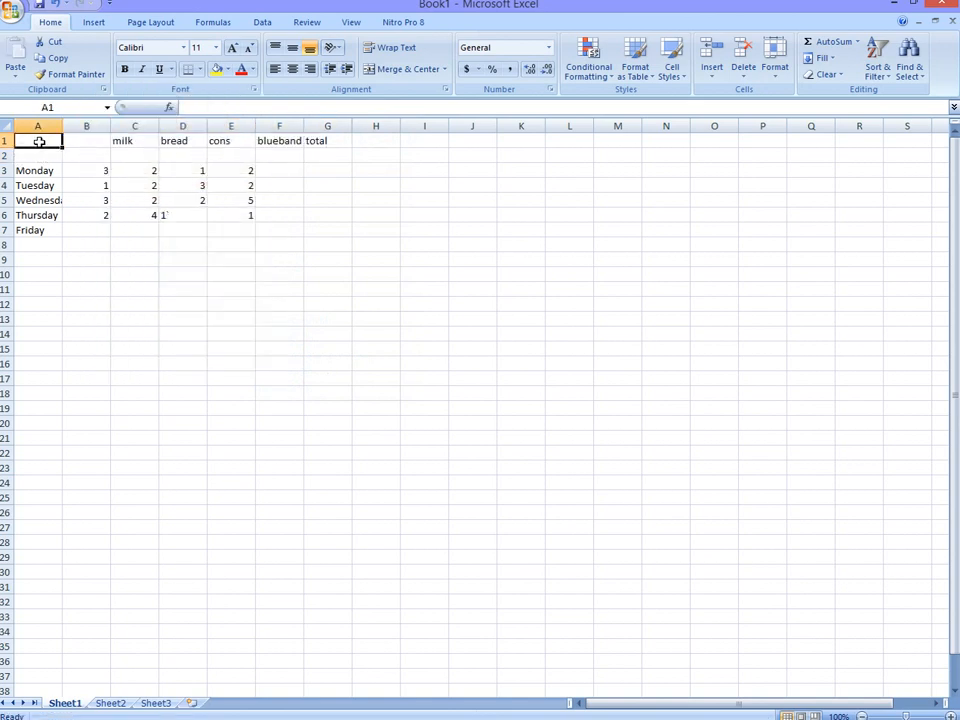
{"action": "right_click", "coordinate": [39, 142]}
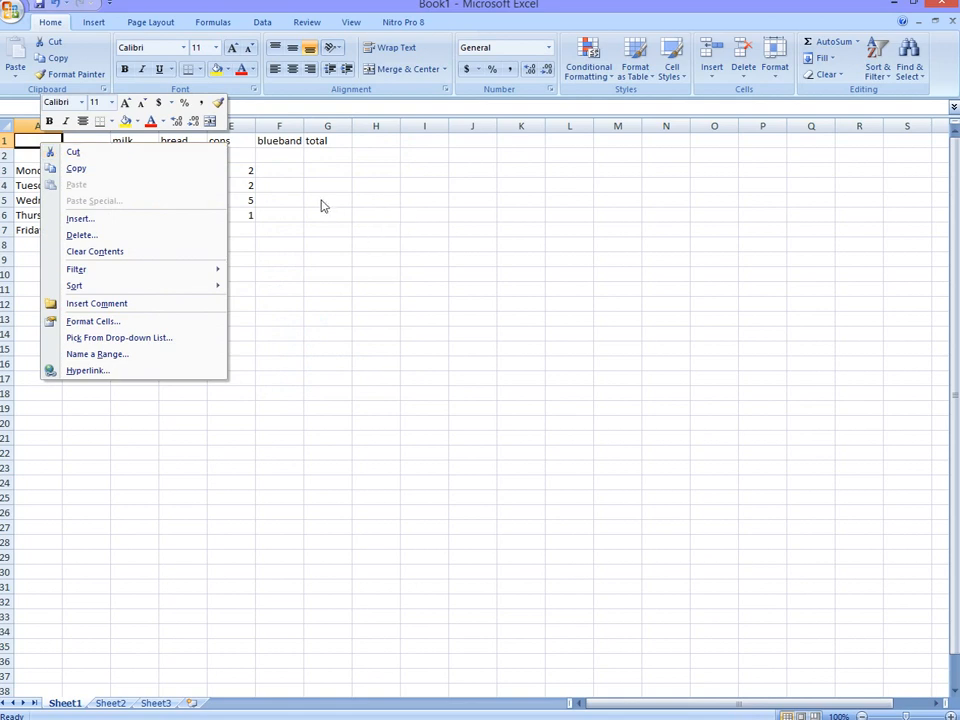
{"action": "key", "text": "Escape"}
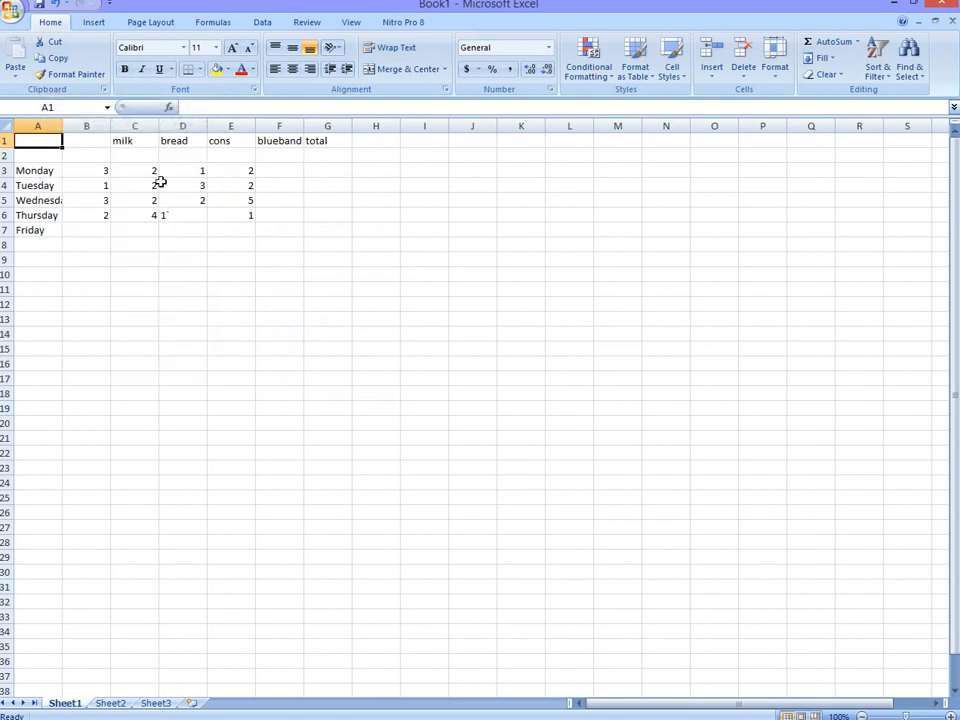
{"action": "left_click", "coordinate": [90, 142]}
{"action": "left_click", "coordinate": [150, 142]}
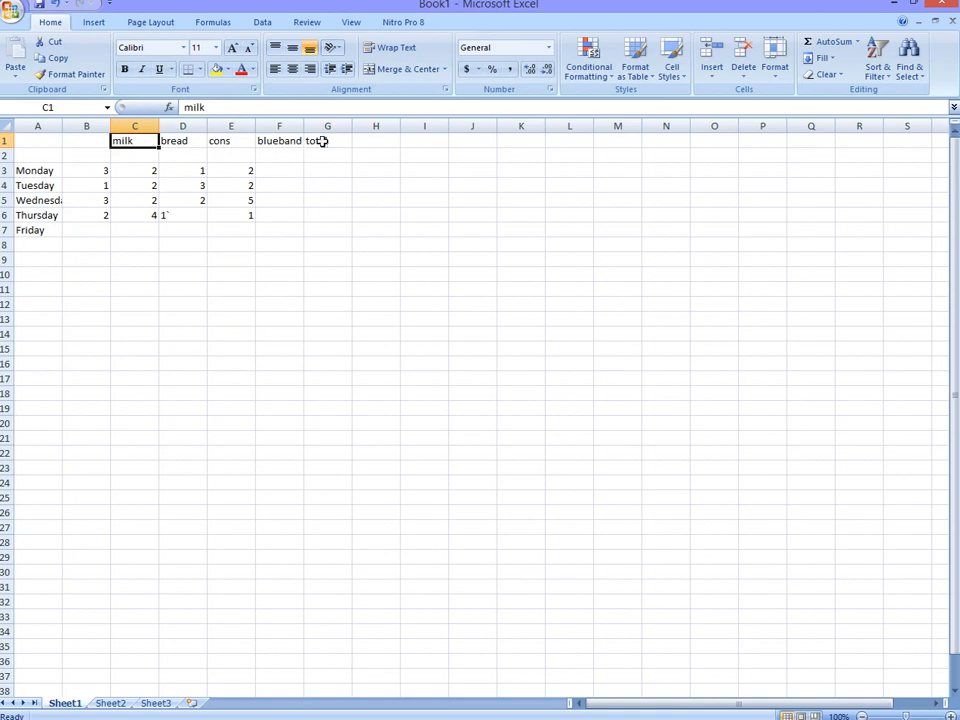
Cut the headings milk through total in C1:G1 and paste them at B1 so they line up with their quantities
{"action": "left_click_drag", "start_coordinate": [322, 141], "coordinate": [133, 141]}
{"action": "right_click", "coordinate": [133, 141]}
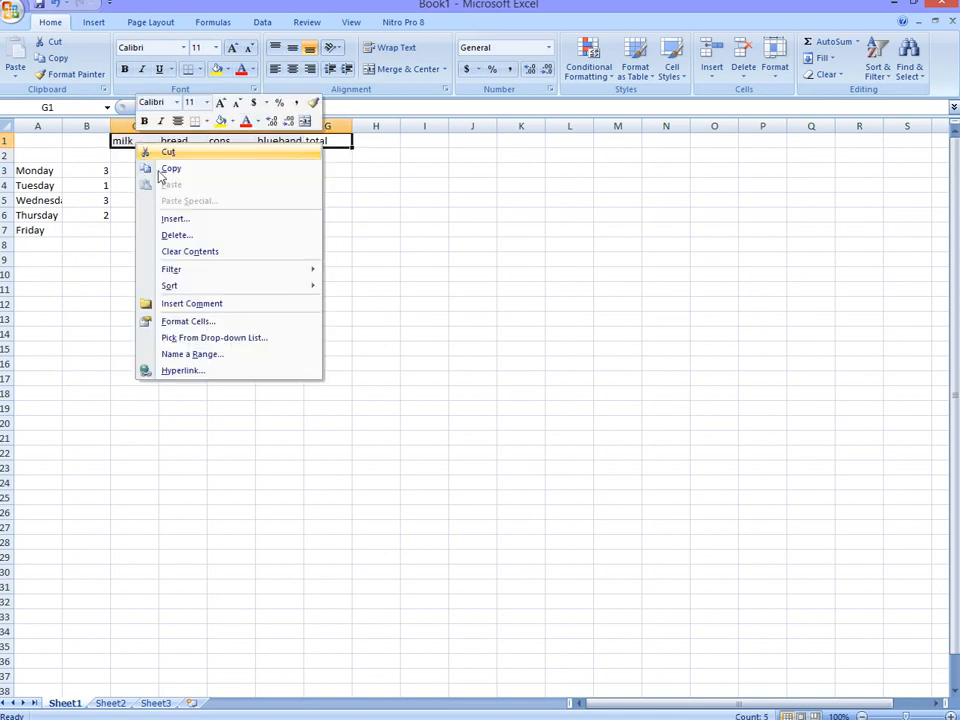
{"action": "left_click", "coordinate": [165, 152]}
{"action": "left_click", "coordinate": [87, 142]}
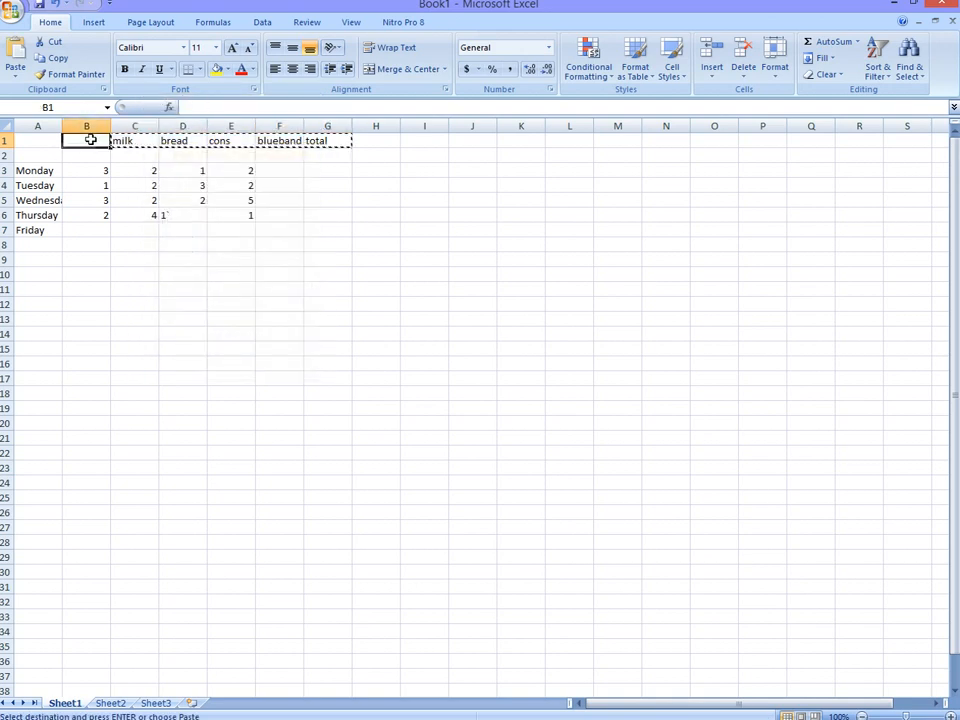
{"action": "right_click", "coordinate": [88, 141]}
{"action": "left_click", "coordinate": [127, 183]}
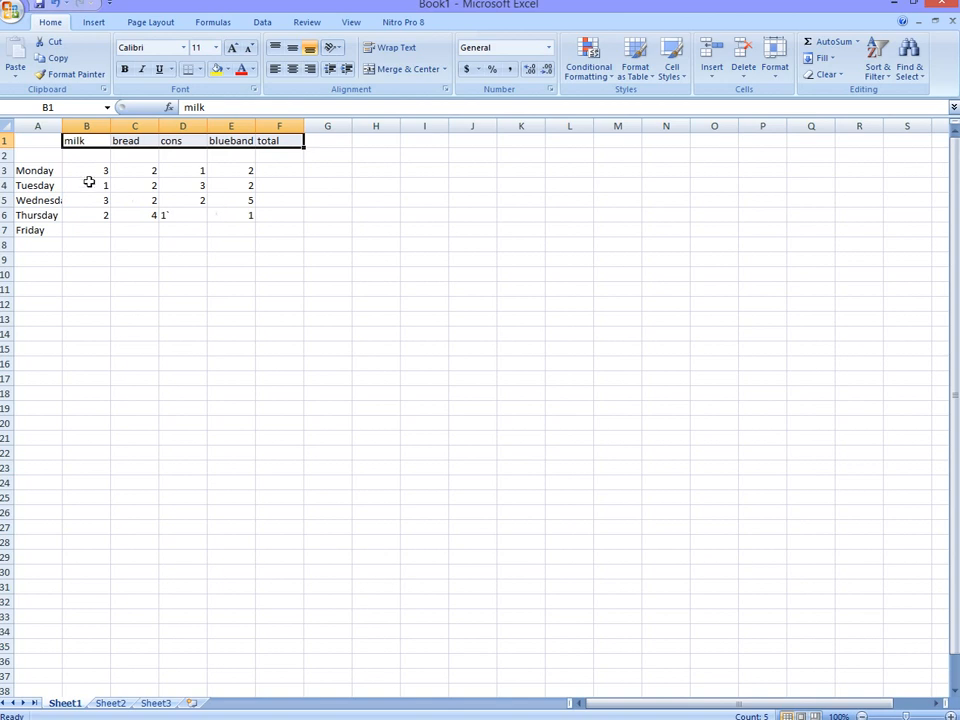
Enter Sunday in cell A2, above Monday in the day column
{"action": "left_click", "coordinate": [38, 155]}
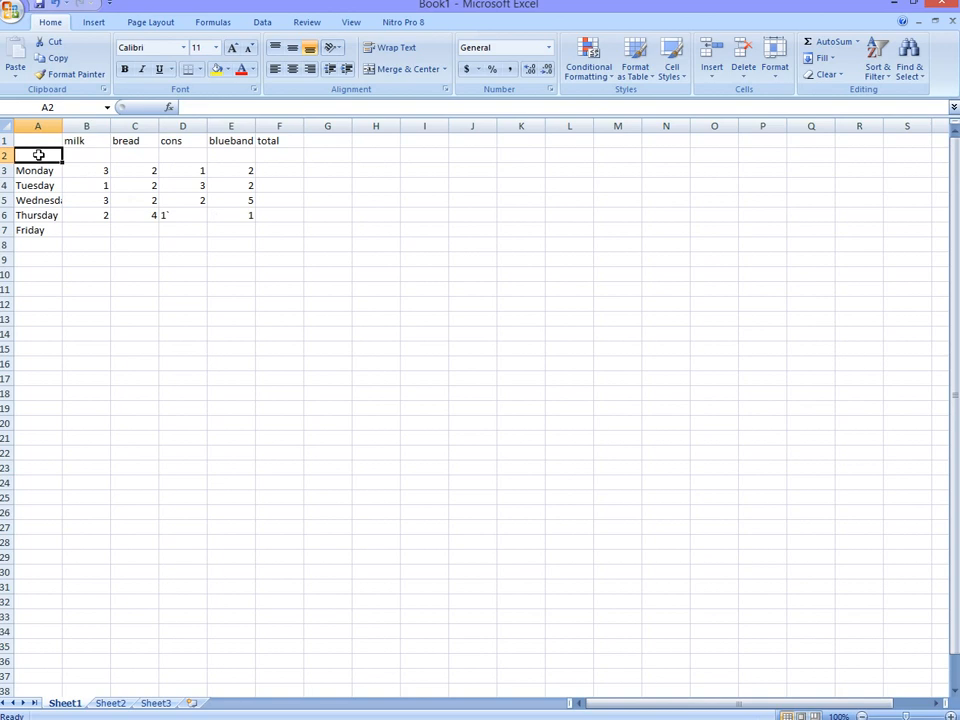
{"action": "type", "text": "su"}
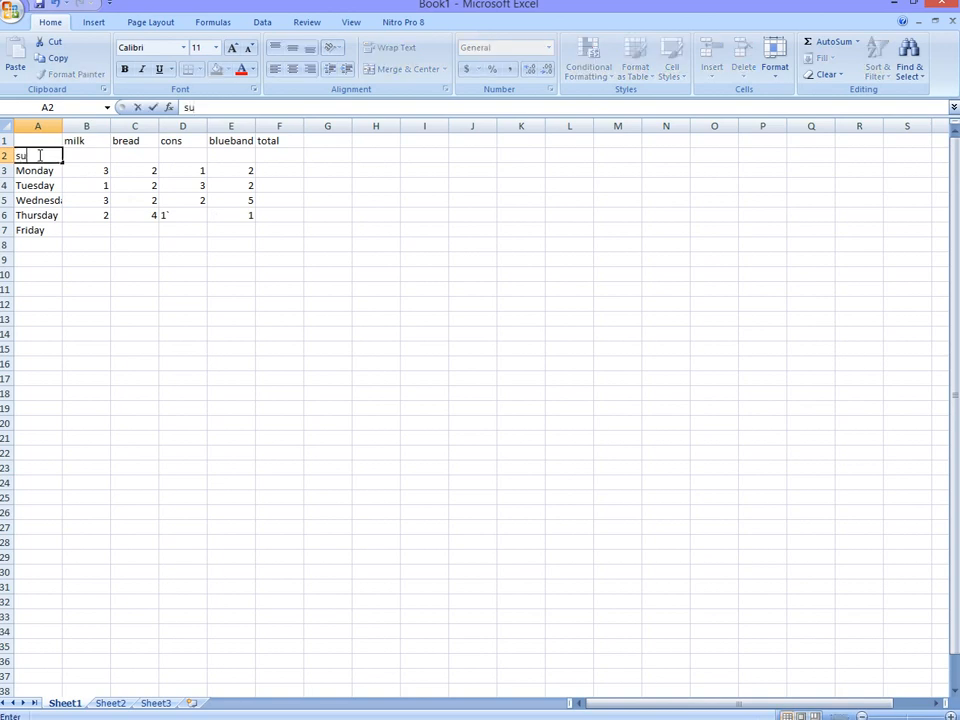
{"action": "type", "text": "nday"}
{"action": "left_click", "coordinate": [96, 158]}
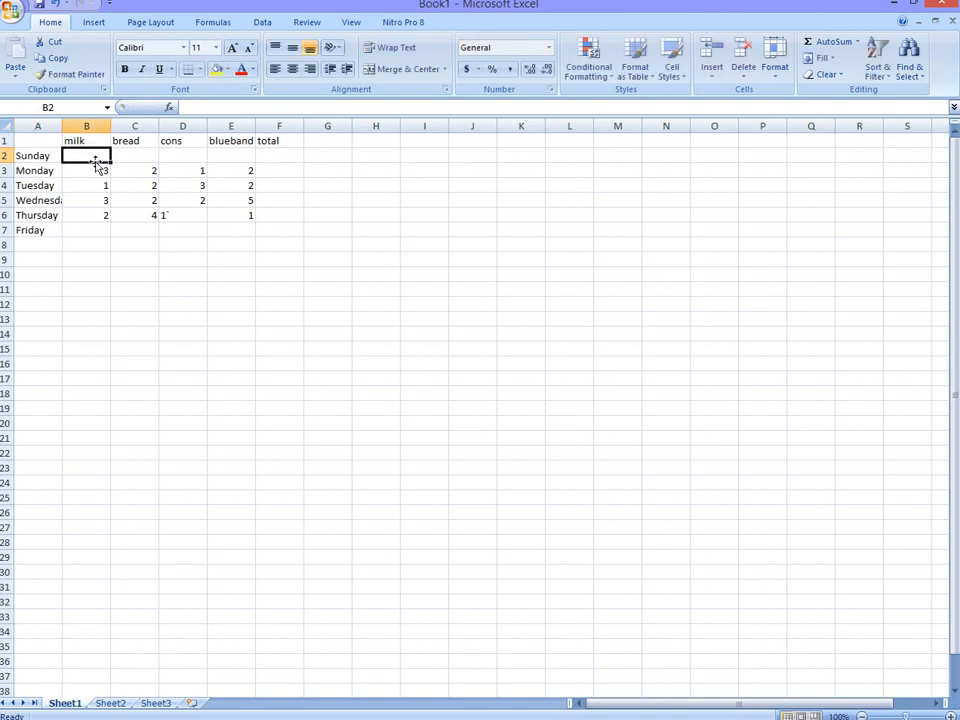
Enter Sunday's quantities in row 2: 3 for milk, 2 for bread, 5 for cons and 7 for blueband
{"action": "type", "text": "3"}
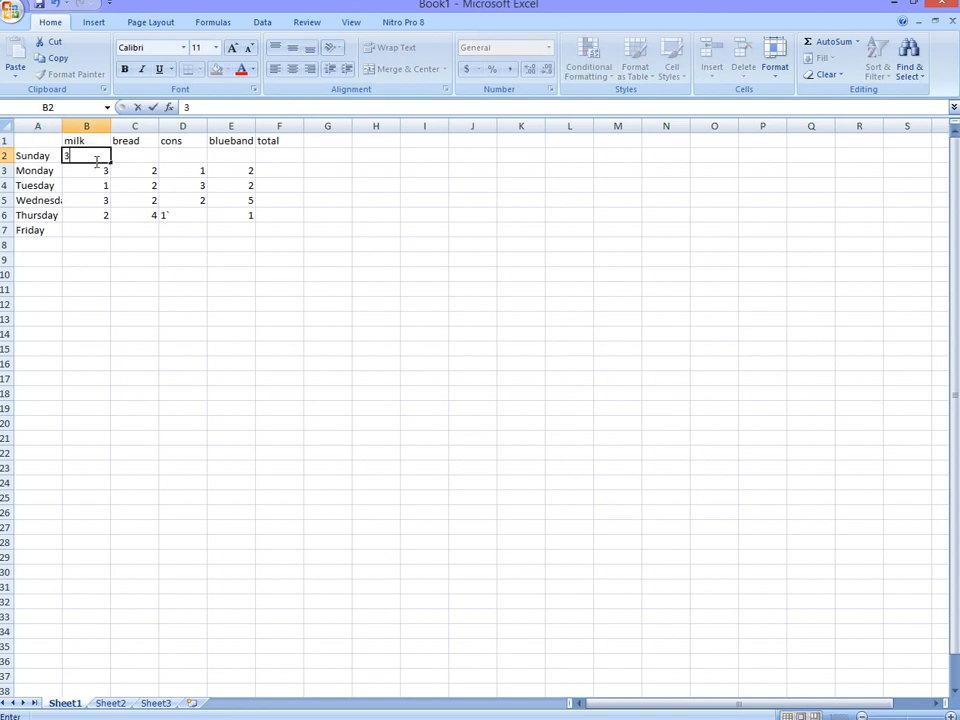
{"action": "left_click", "coordinate": [138, 167]}
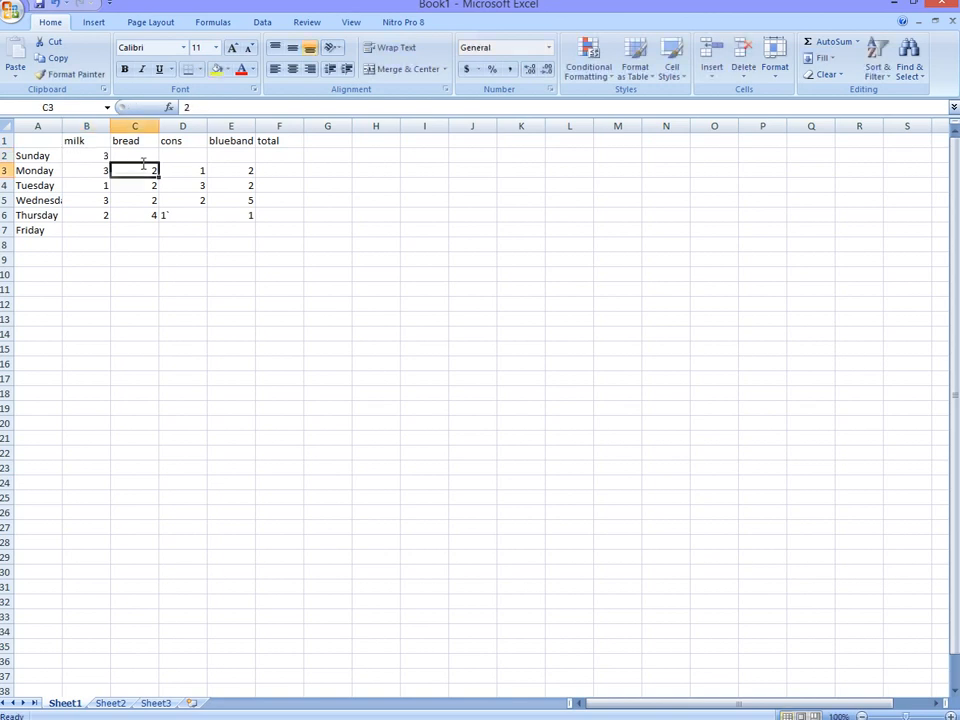
{"action": "left_click", "coordinate": [145, 157]}
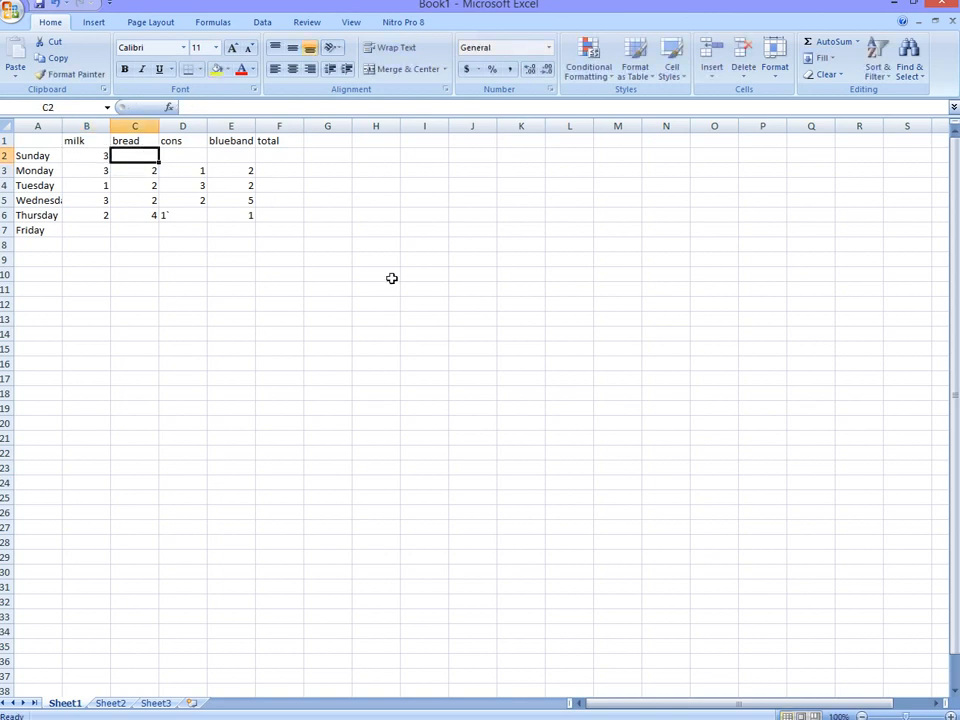
{"action": "type", "text": "2"}
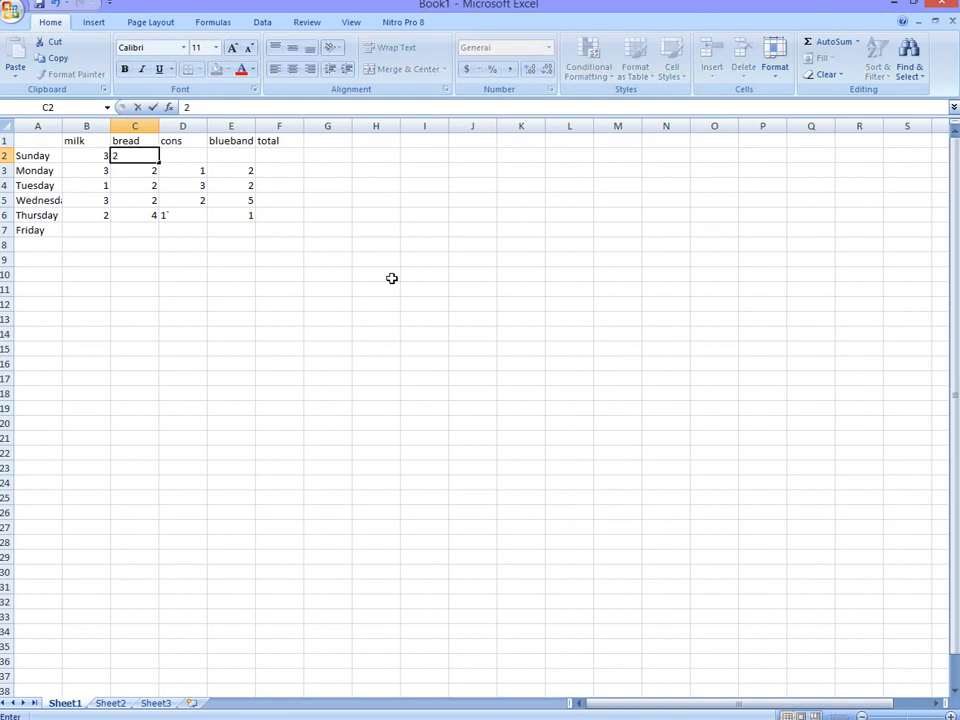
{"action": "left_click", "coordinate": [192, 158]}
{"action": "type", "text": "5"}
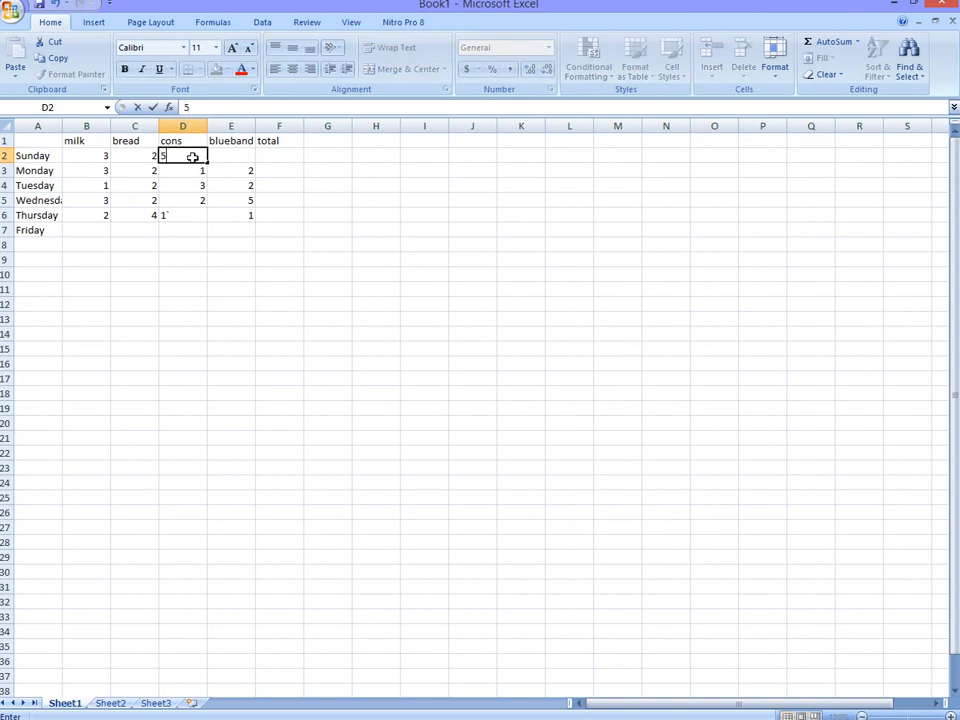
{"action": "left_click", "coordinate": [234, 155]}
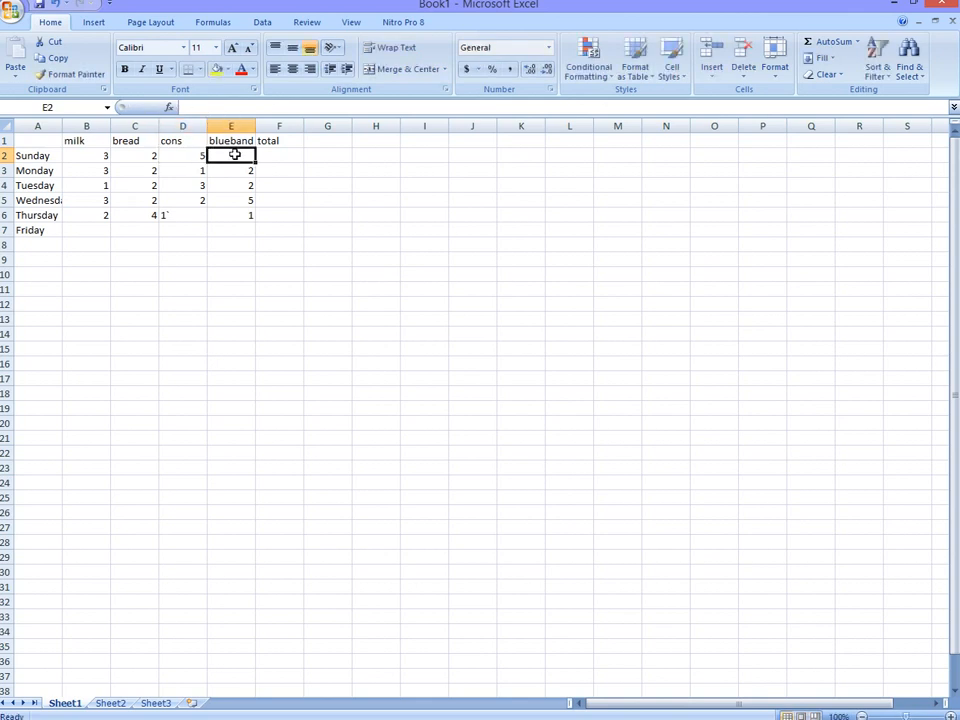
{"action": "type", "text": "7"}
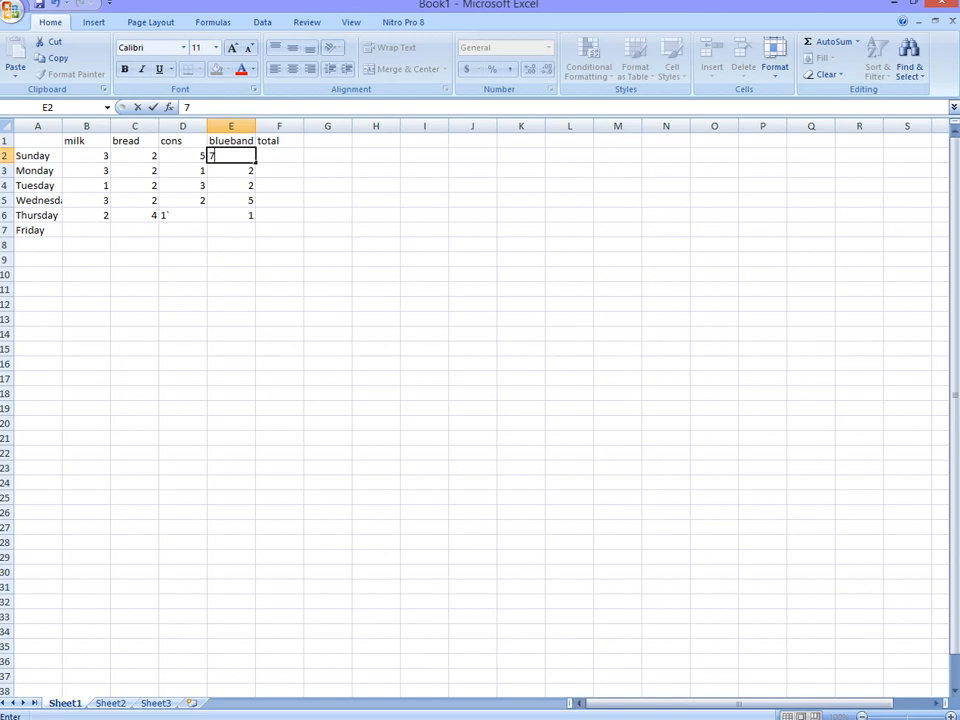
Search the computer for microsoft excel and launch Microsoft Office Excel 2007 from the results
{"action": "mouse_move", "coordinate": [957, 717]}
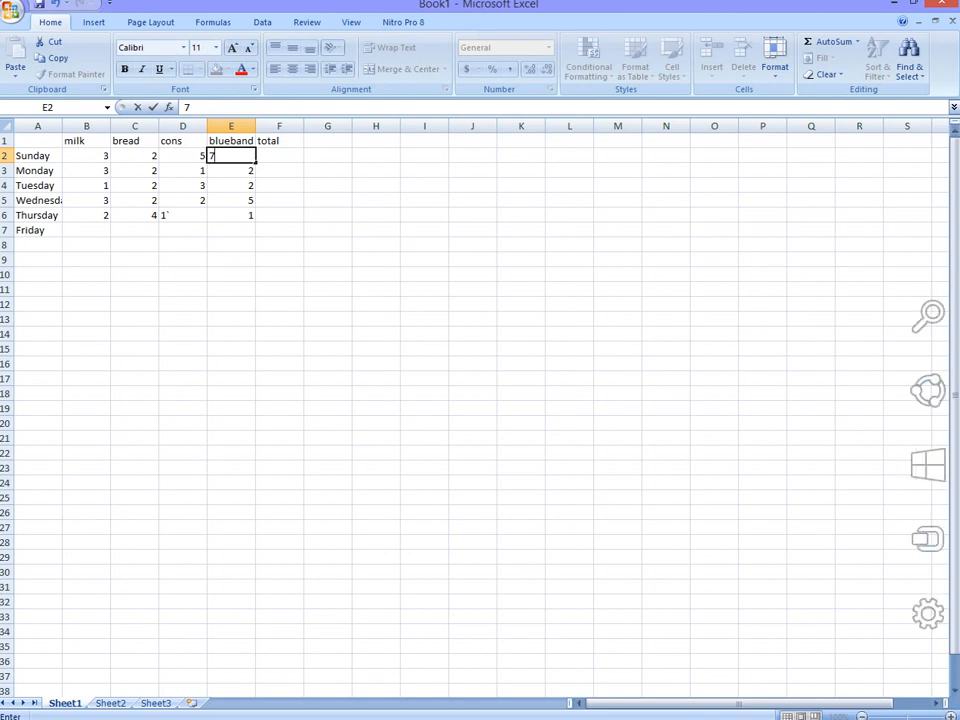
{"action": "mouse_move", "coordinate": [940, 390]}
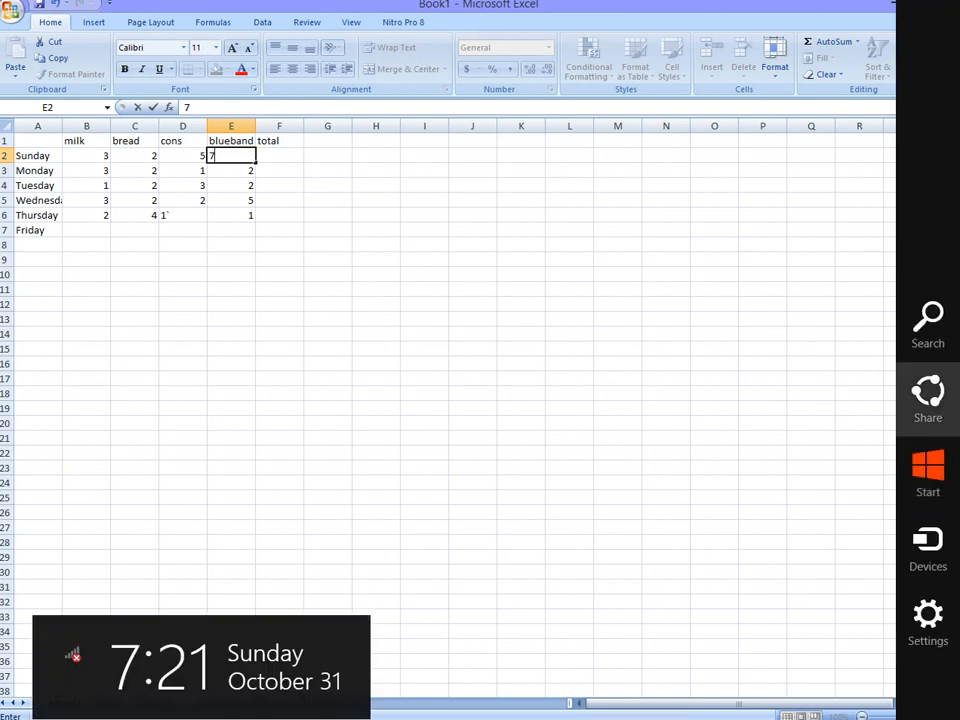
{"action": "left_click", "coordinate": [940, 316]}
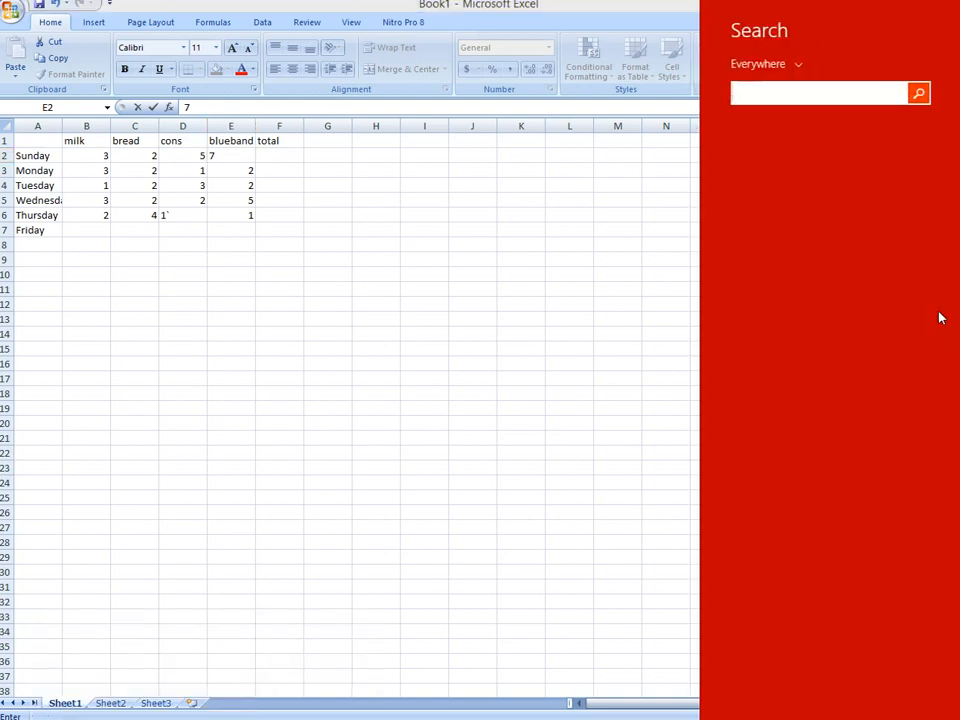
{"action": "type", "text": "microsoft"}
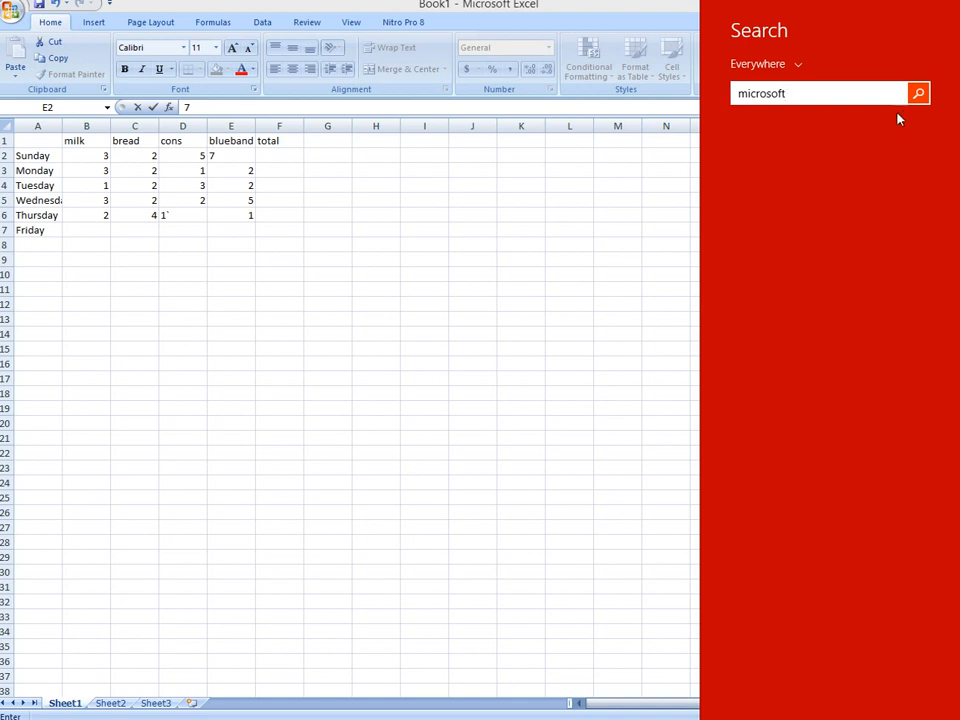
{"action": "type", "text": "excel"}
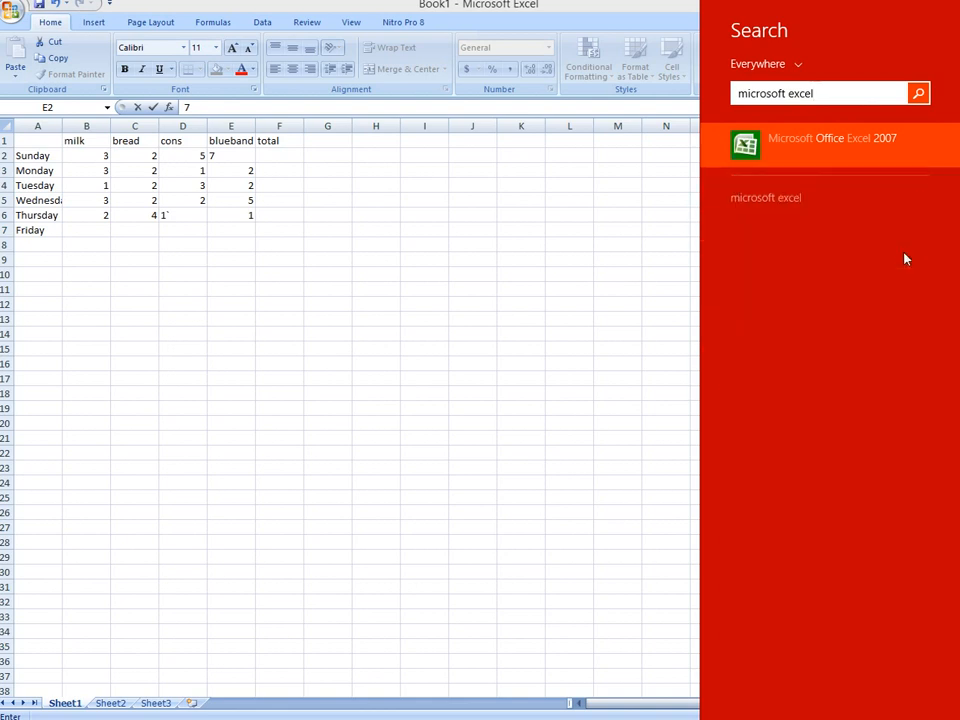
{"action": "left_click", "coordinate": [838, 150]}
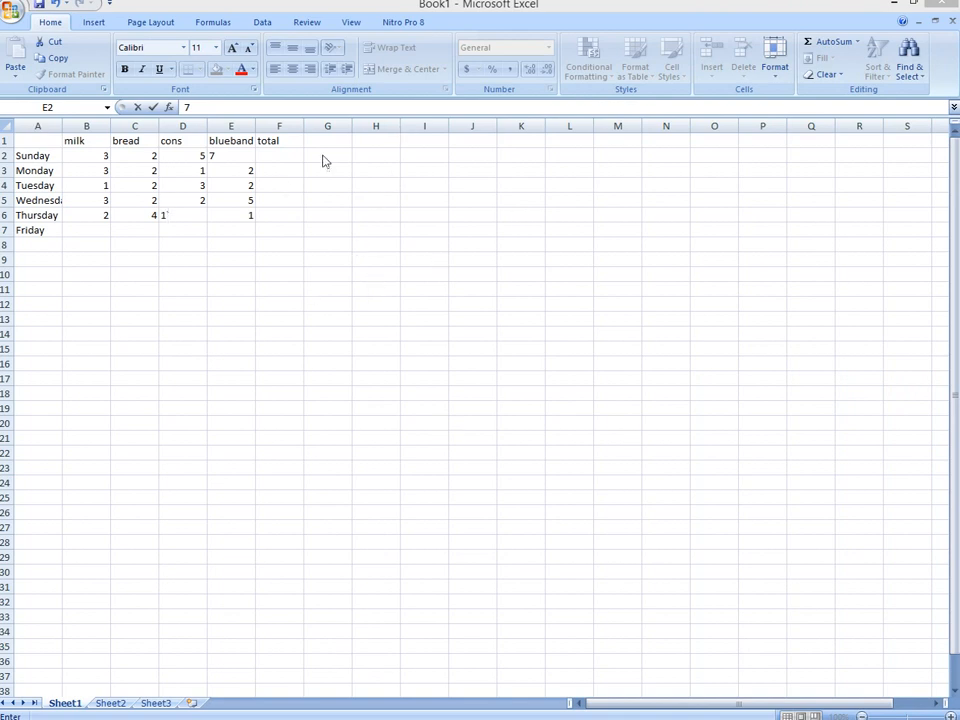
{"action": "left_click", "coordinate": [12, 8]}
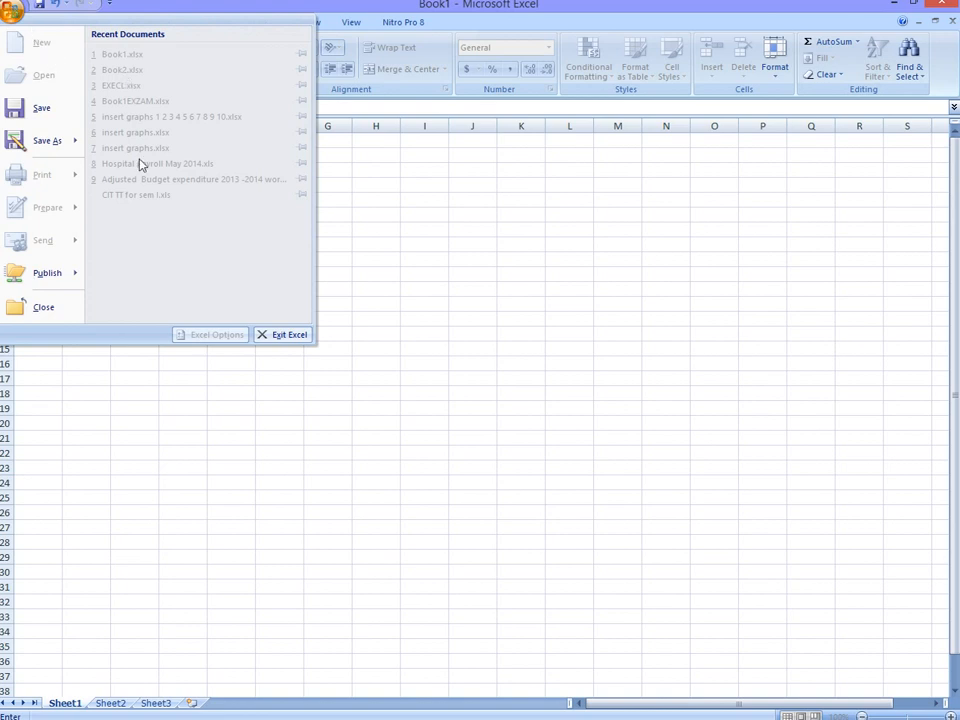
{"action": "left_click", "coordinate": [610, 395]}
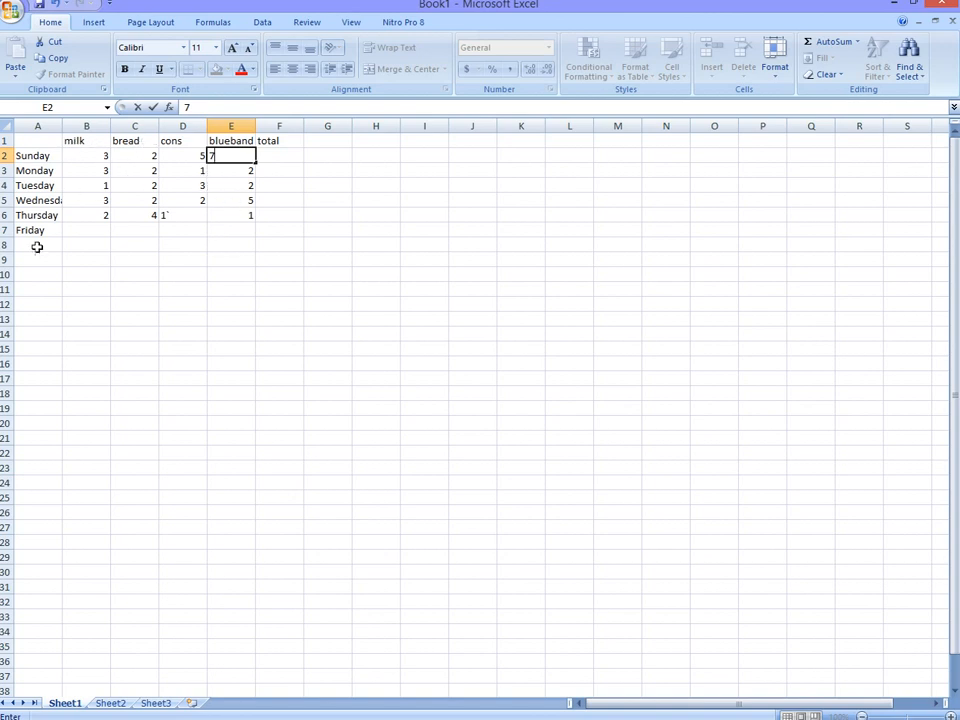
Fill the heading row A1:F1 and the day column A1:A8 with black
{"action": "left_click_drag", "start_coordinate": [36, 256], "coordinate": [268, 141]}
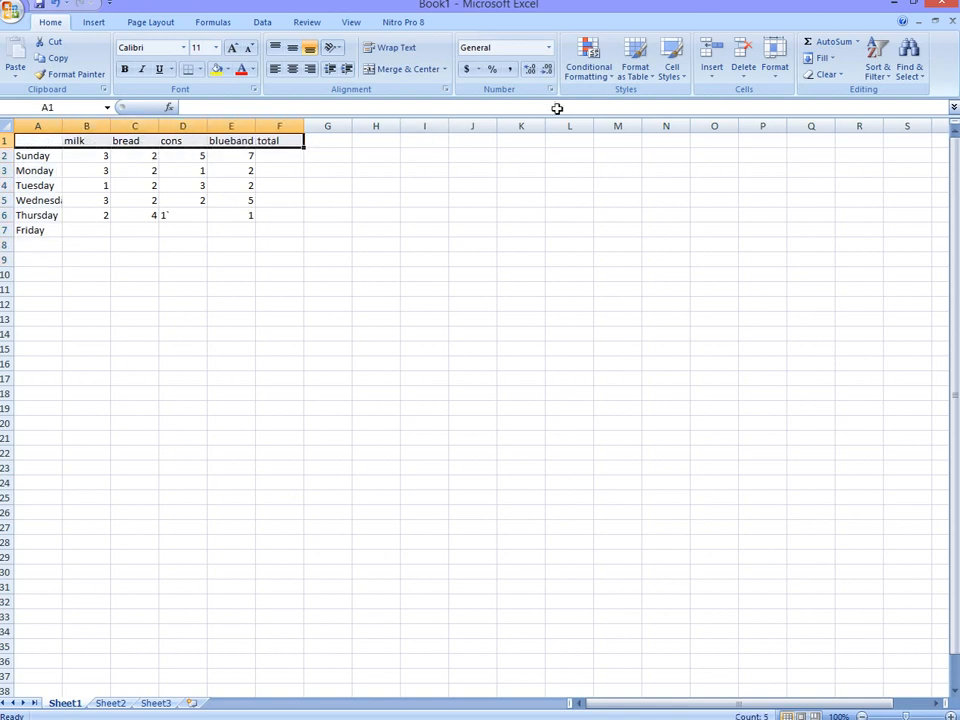
{"action": "left_click", "coordinate": [228, 70]}
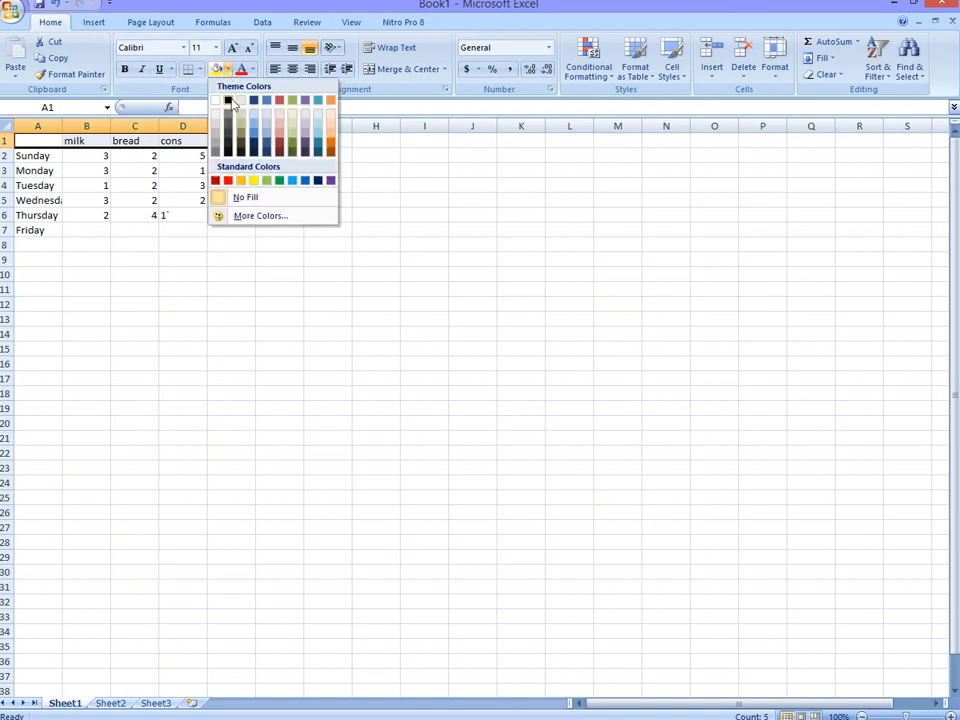
{"action": "left_click", "coordinate": [230, 104]}
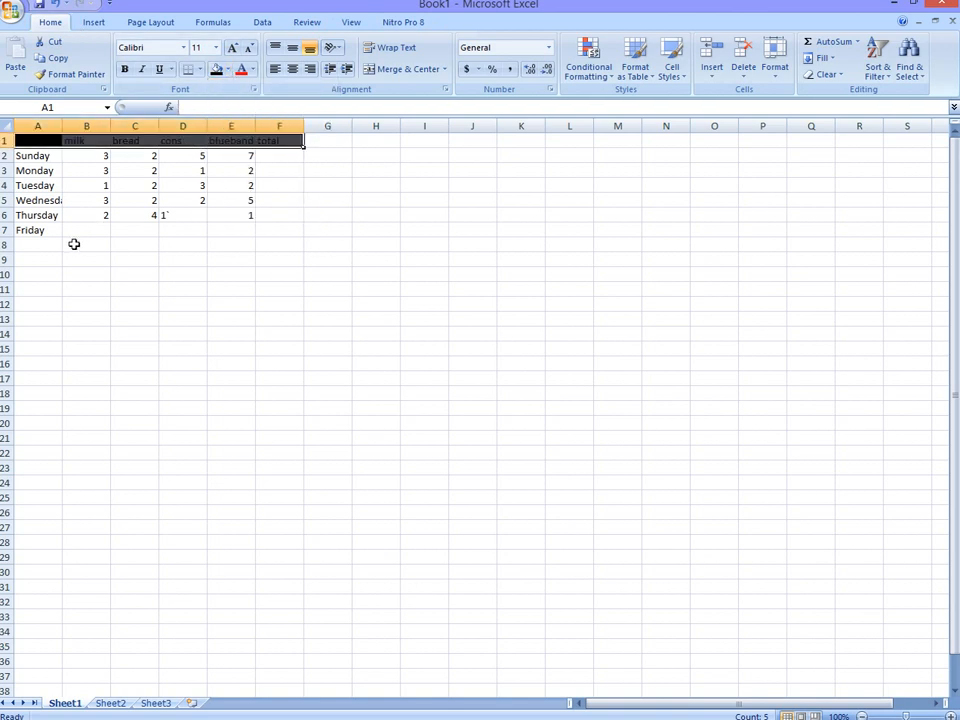
{"action": "left_click_drag", "start_coordinate": [40, 243], "coordinate": [36, 142]}
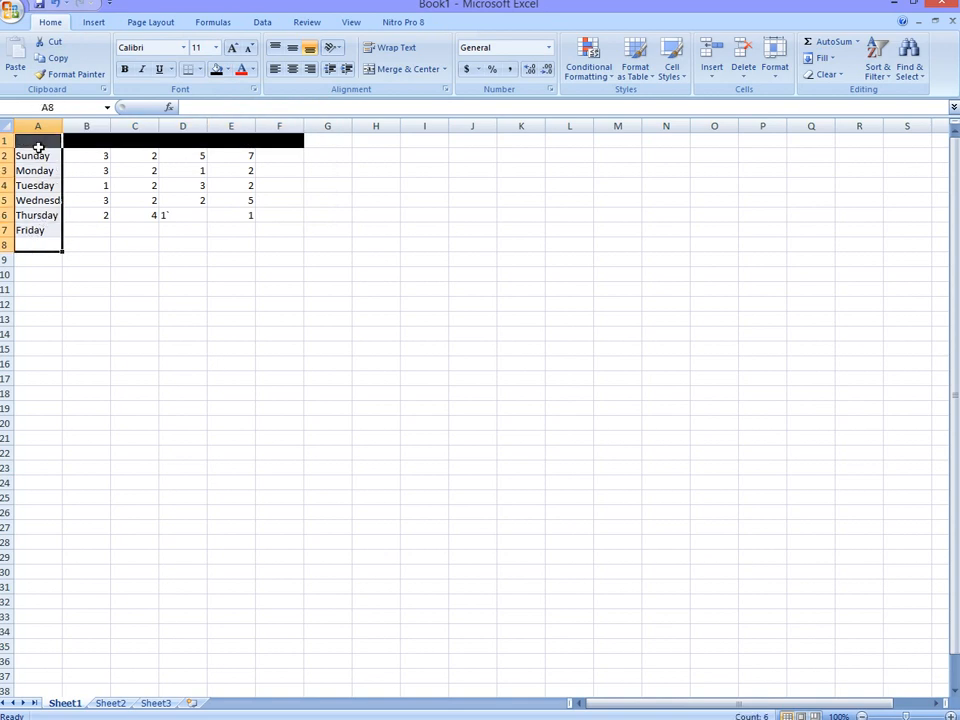
{"action": "left_click", "coordinate": [216, 69]}
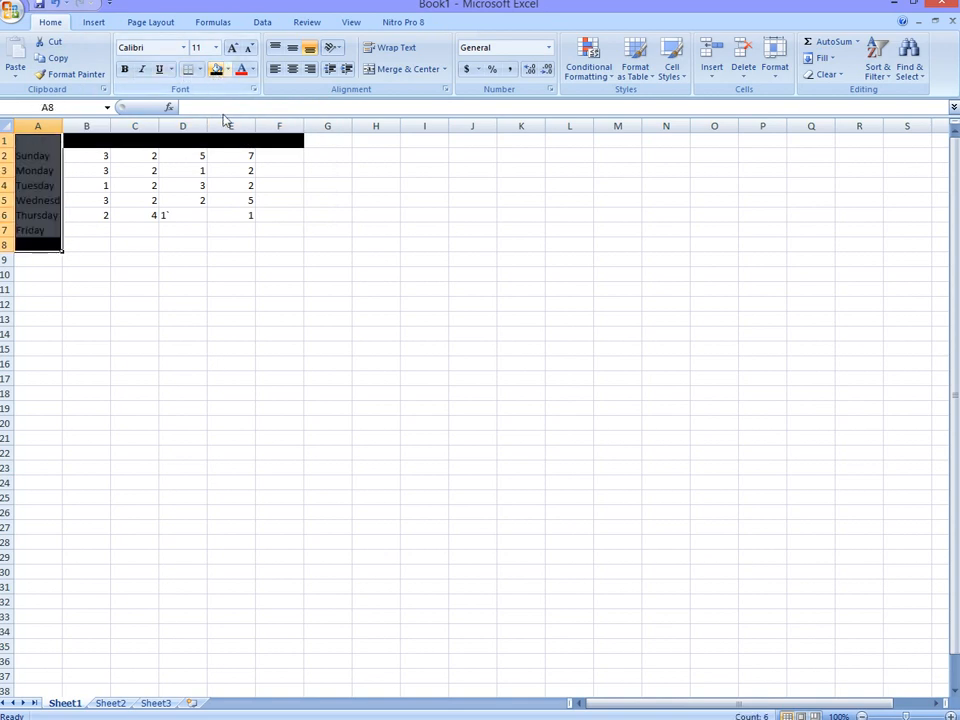
{"action": "left_click", "coordinate": [210, 200]}
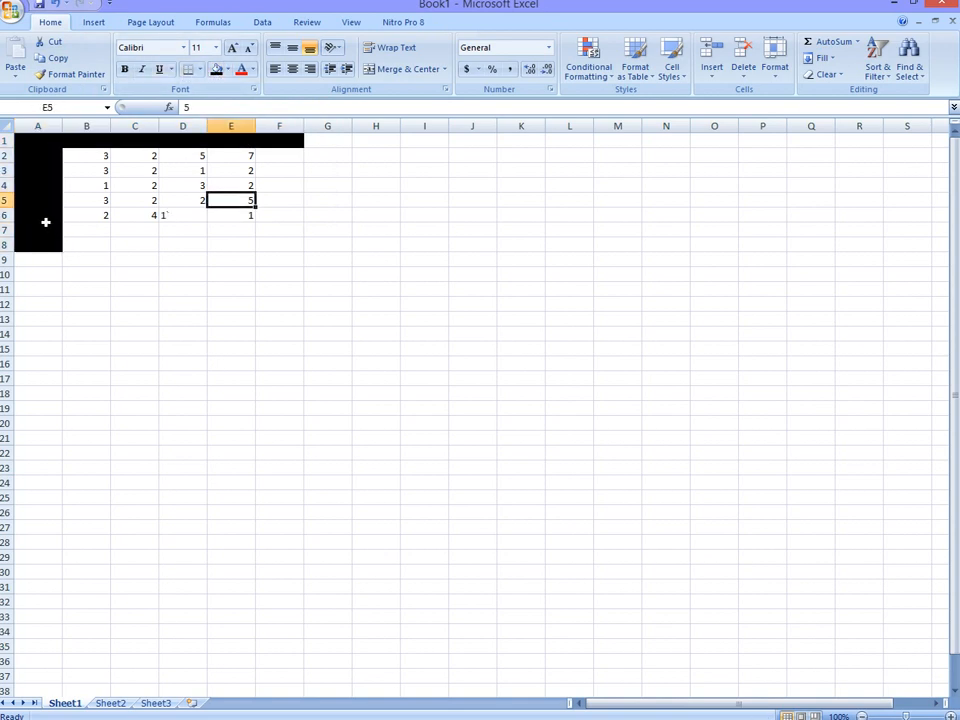